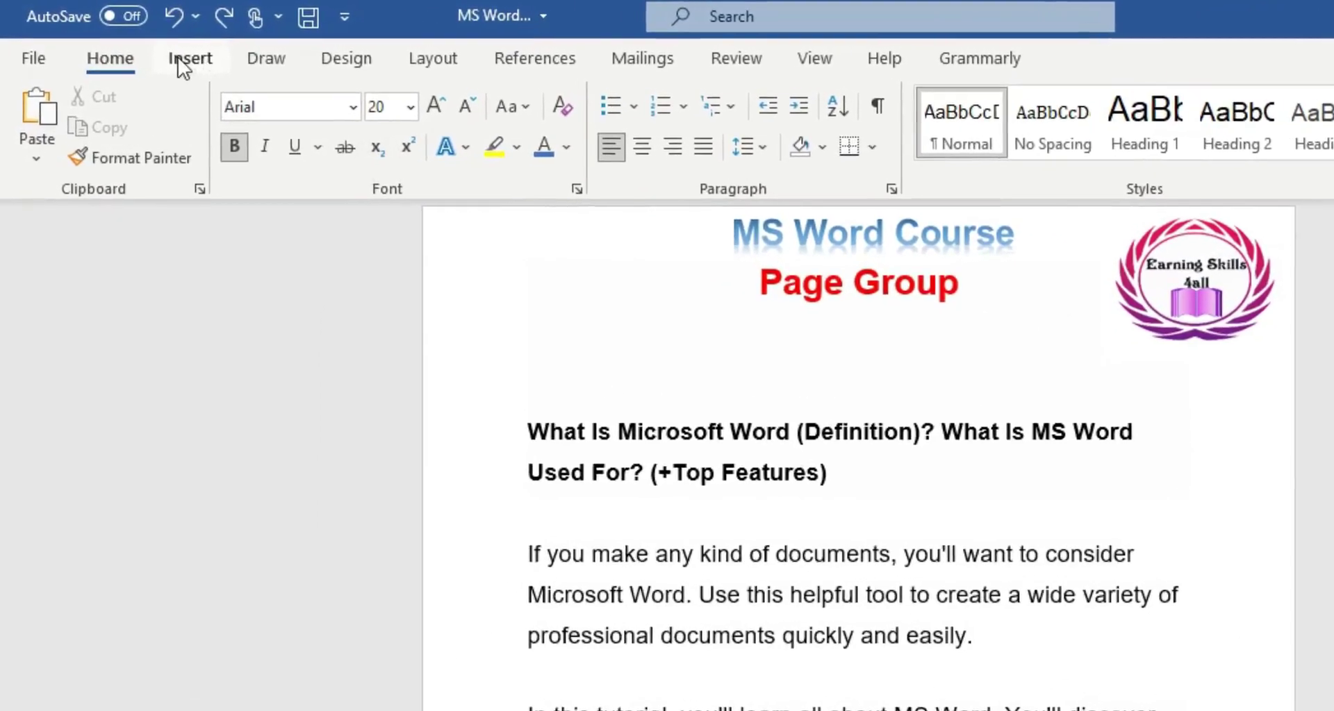
Switch to the Insert ribbon to reach the Pages group's Cover Page, Blank Page and Page Break.
click(149, 52)
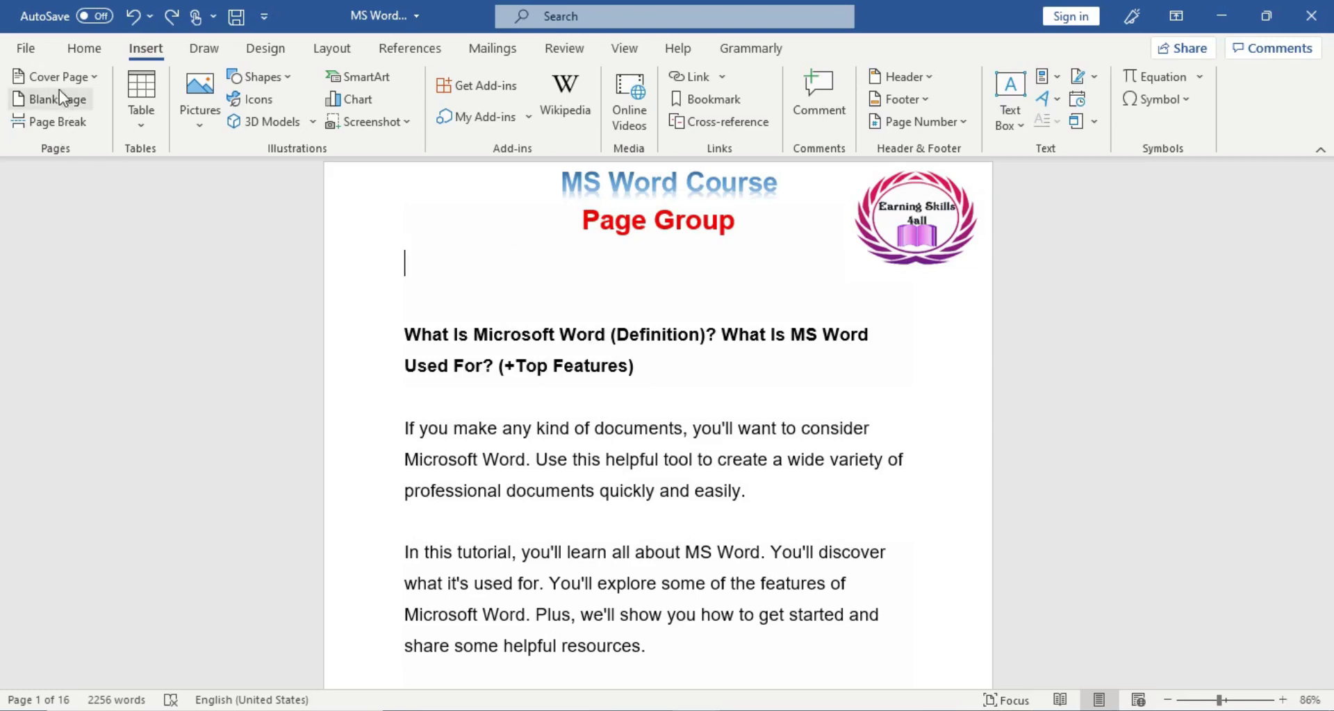
Pick Ion (Light) from the built-in Cover Page gallery to open the document.
click(79, 81)
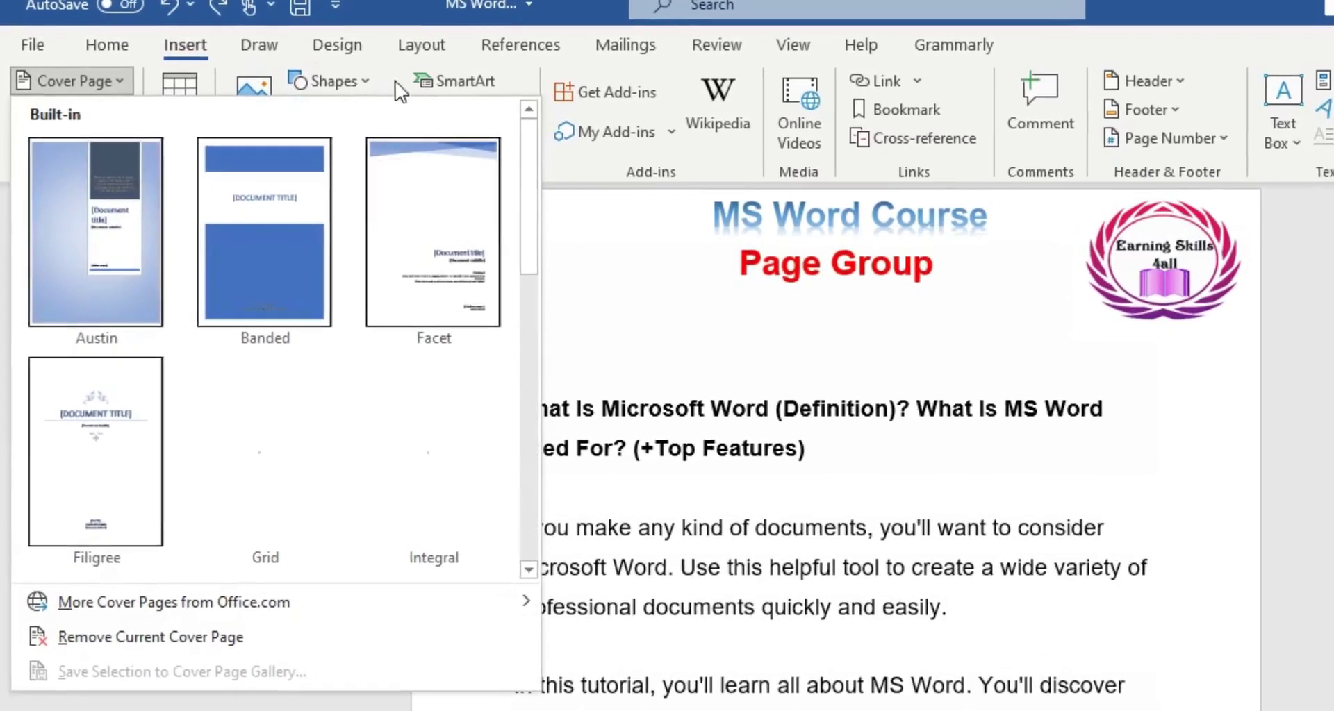
drag(416, 120, 416, 191)
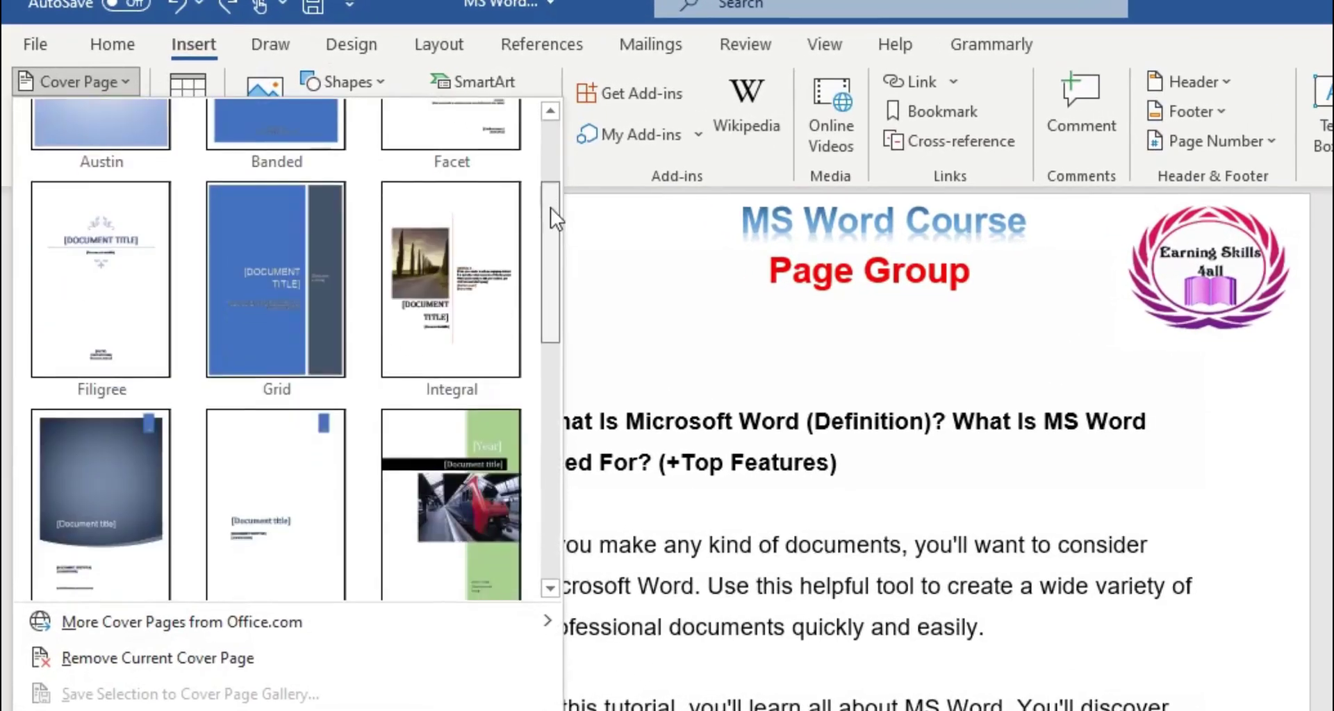
mouse_move(550, 232)
mouse_down()
mouse_move(550, 378)
mouse_move(540, 161)
mouse_move(548, 225)
mouse_up()
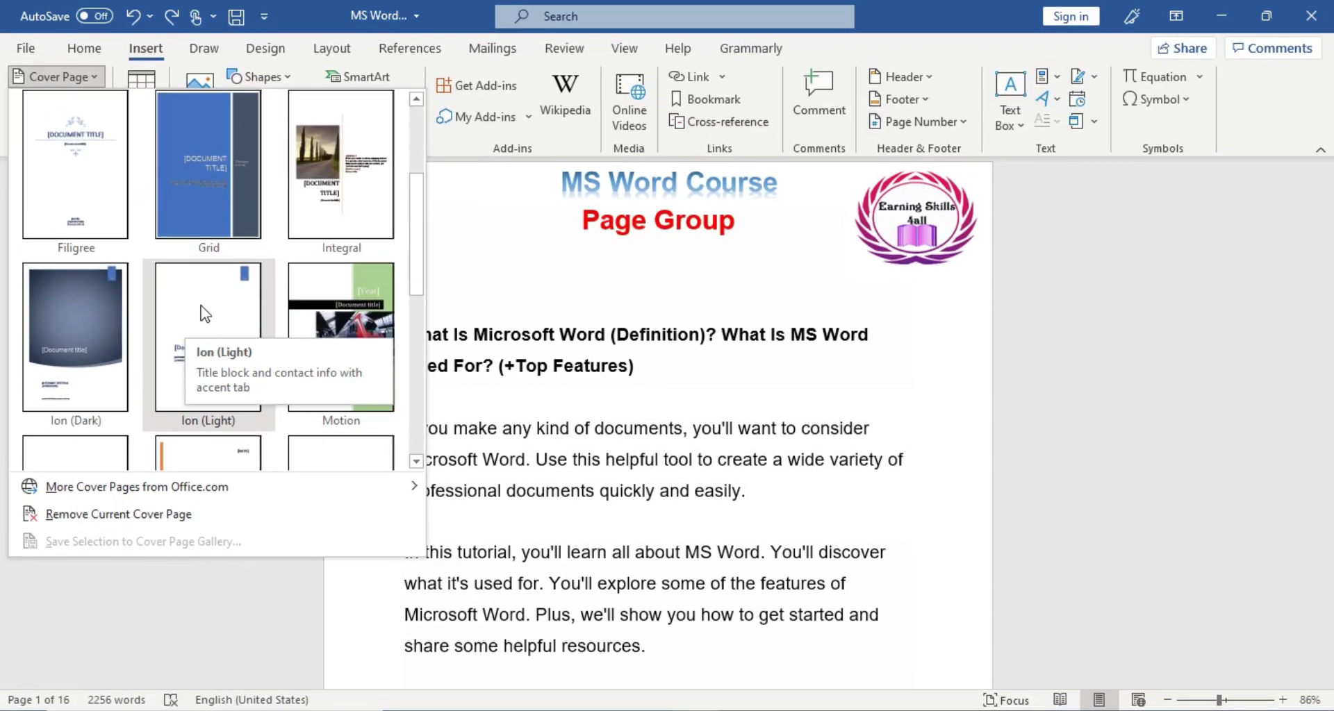
click(202, 313)
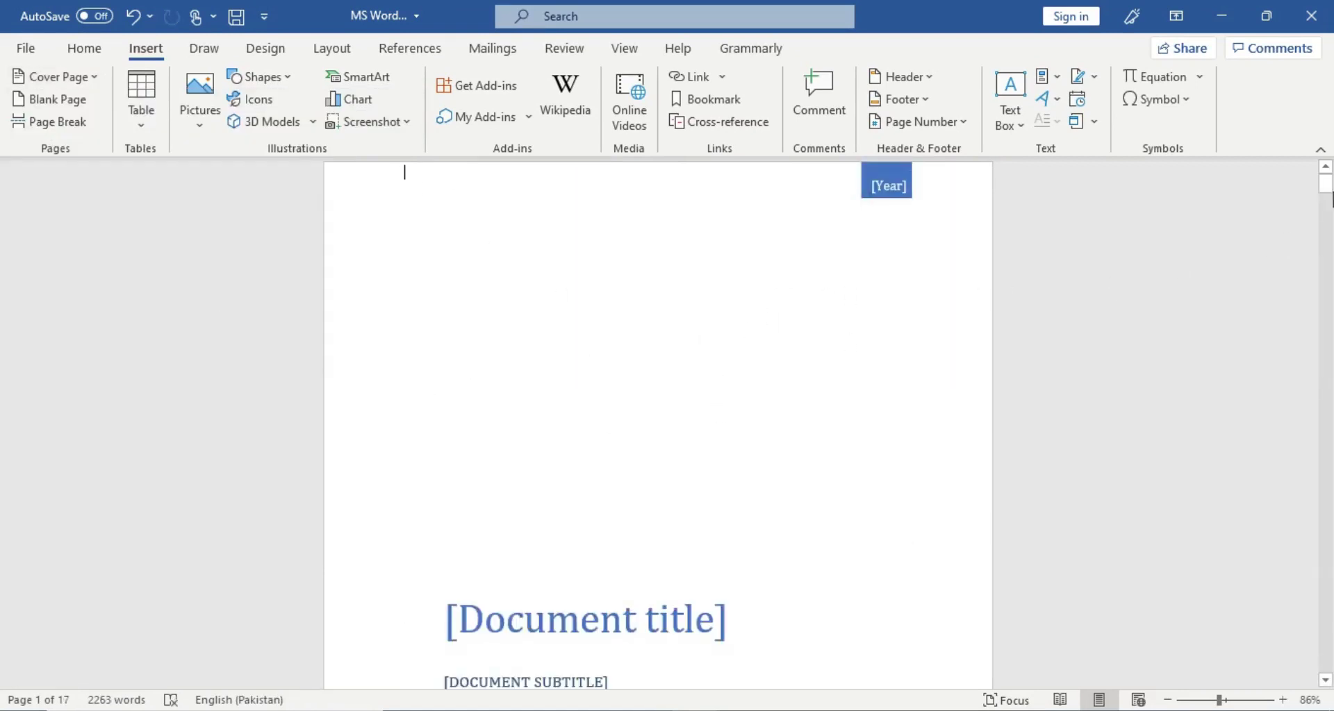
Fill the cover's [Year] placeholder with 2021.
drag(1327, 186, 1328, 193)
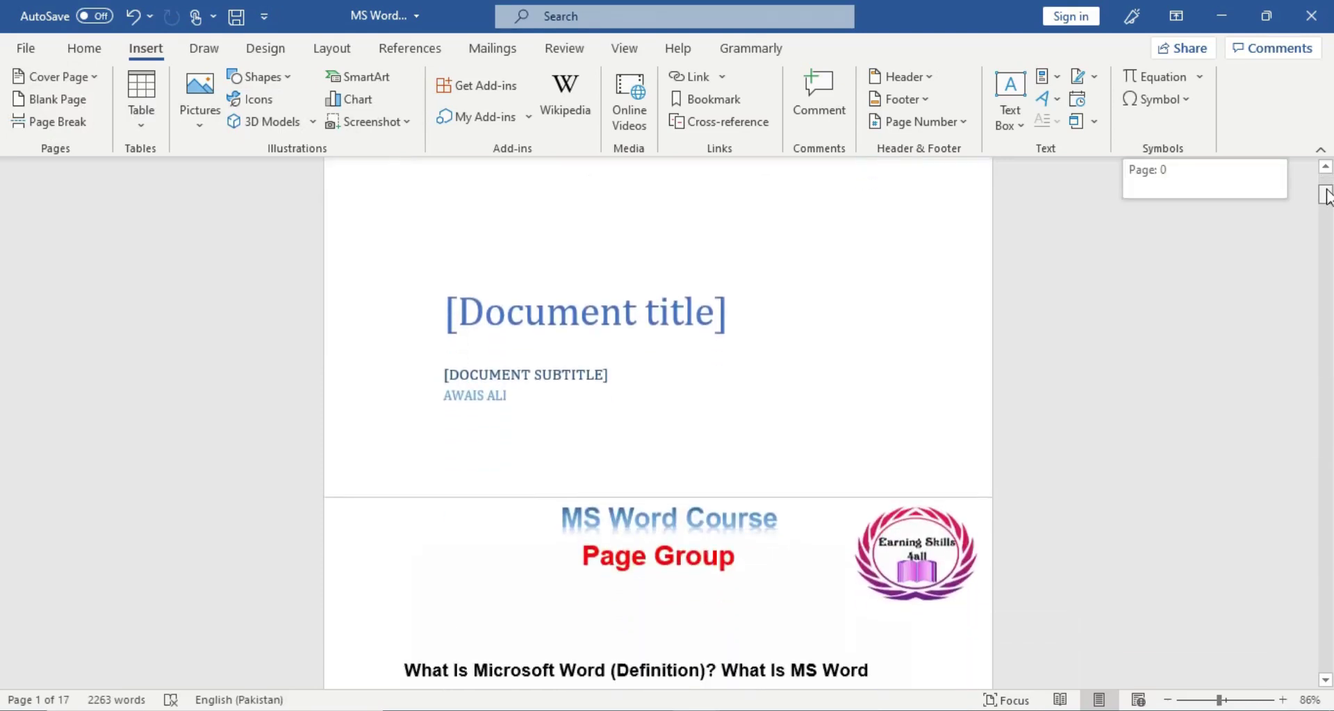
mouse_move(1327, 194)
mouse_down()
mouse_move(1325, 182)
mouse_move(1326, 200)
mouse_up()
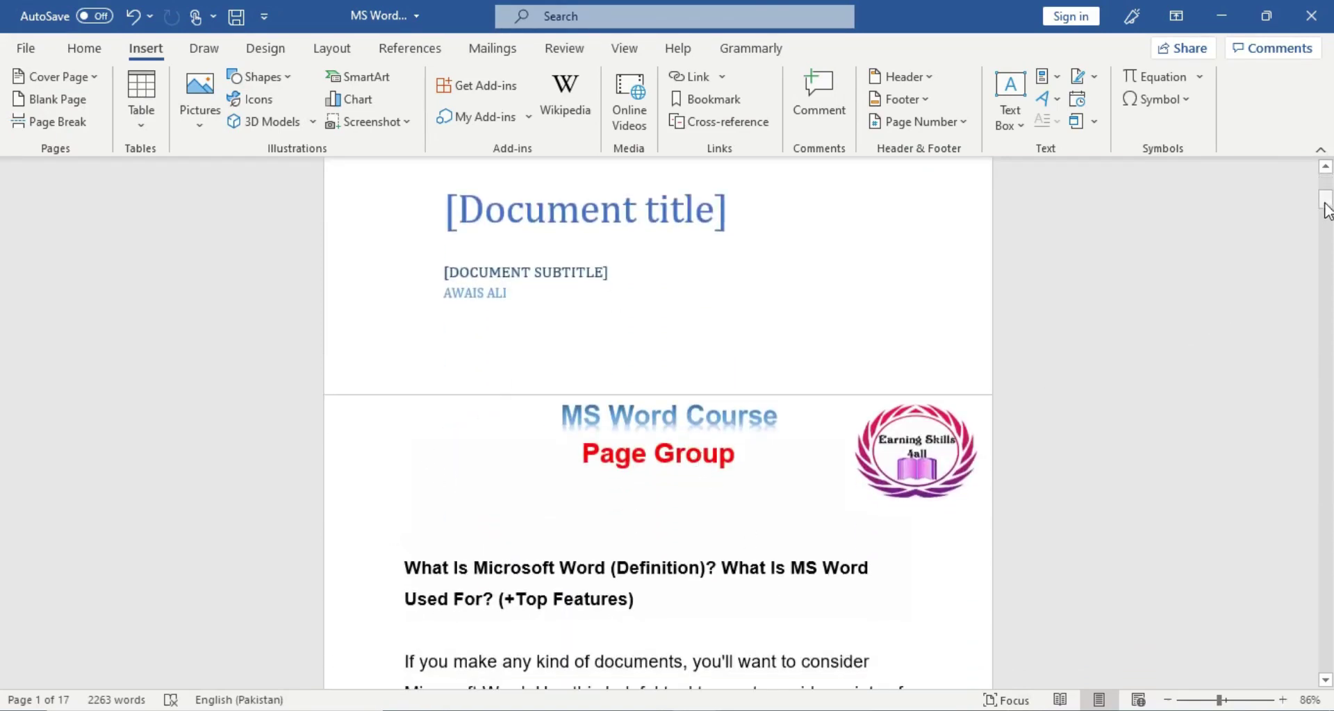
drag(1327, 208, 1325, 184)
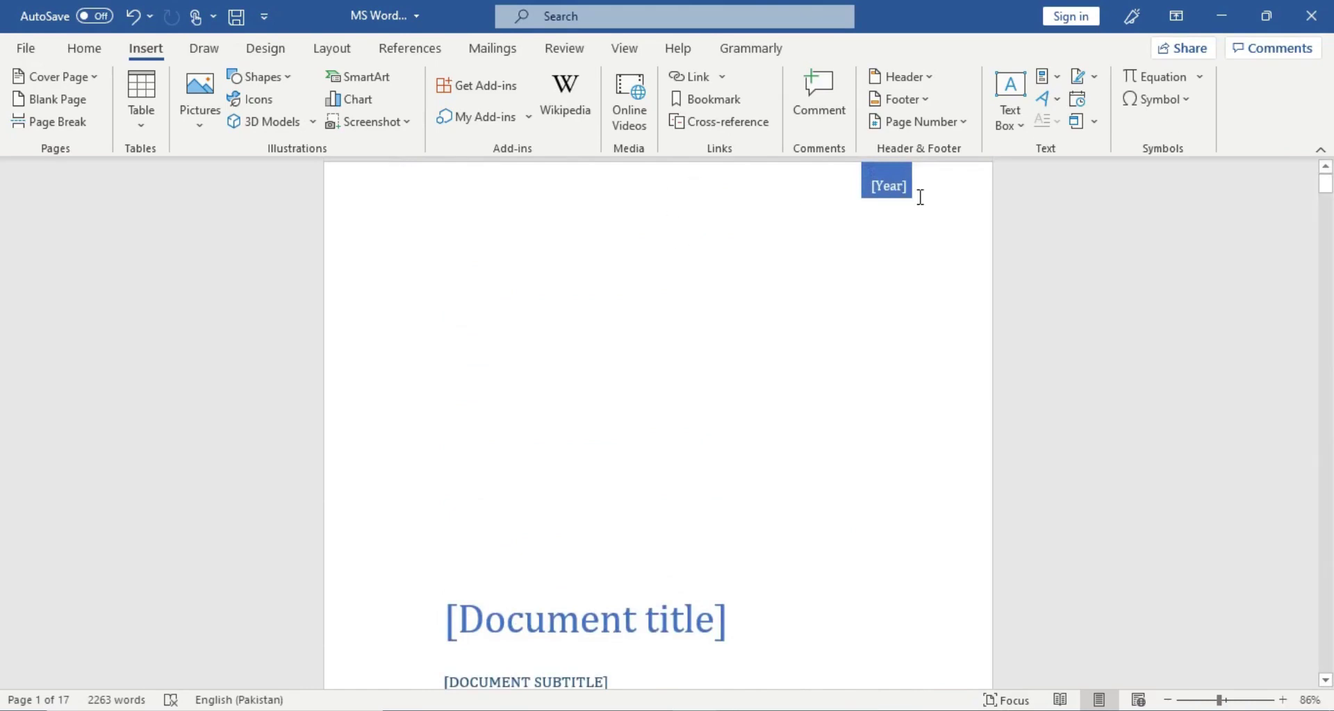
click(887, 175)
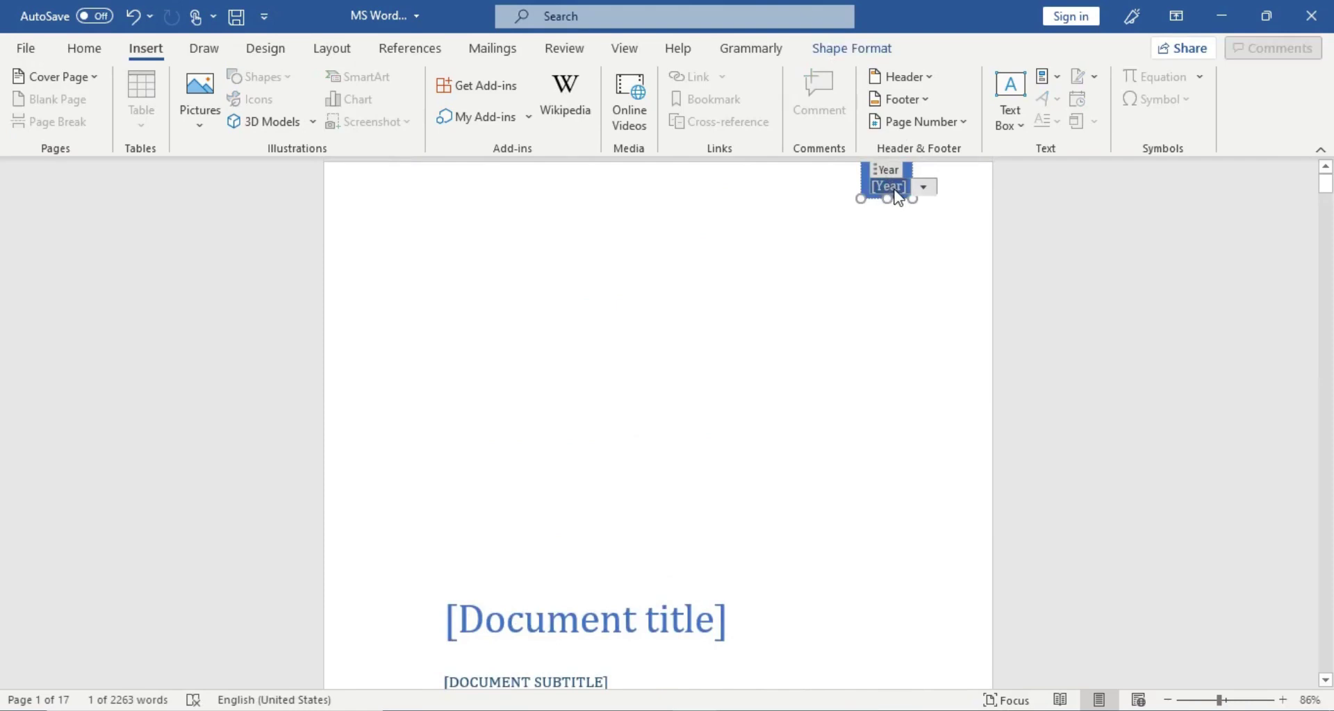
text(2021)
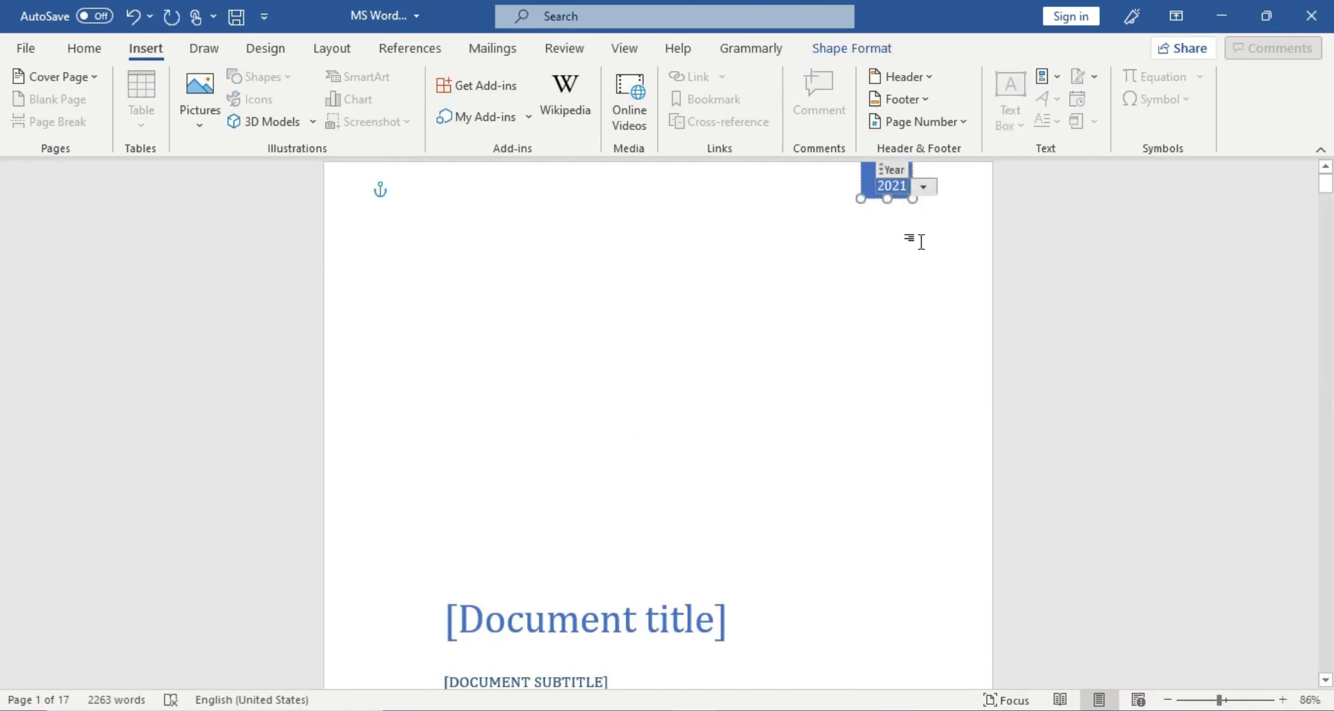
click(920, 242)
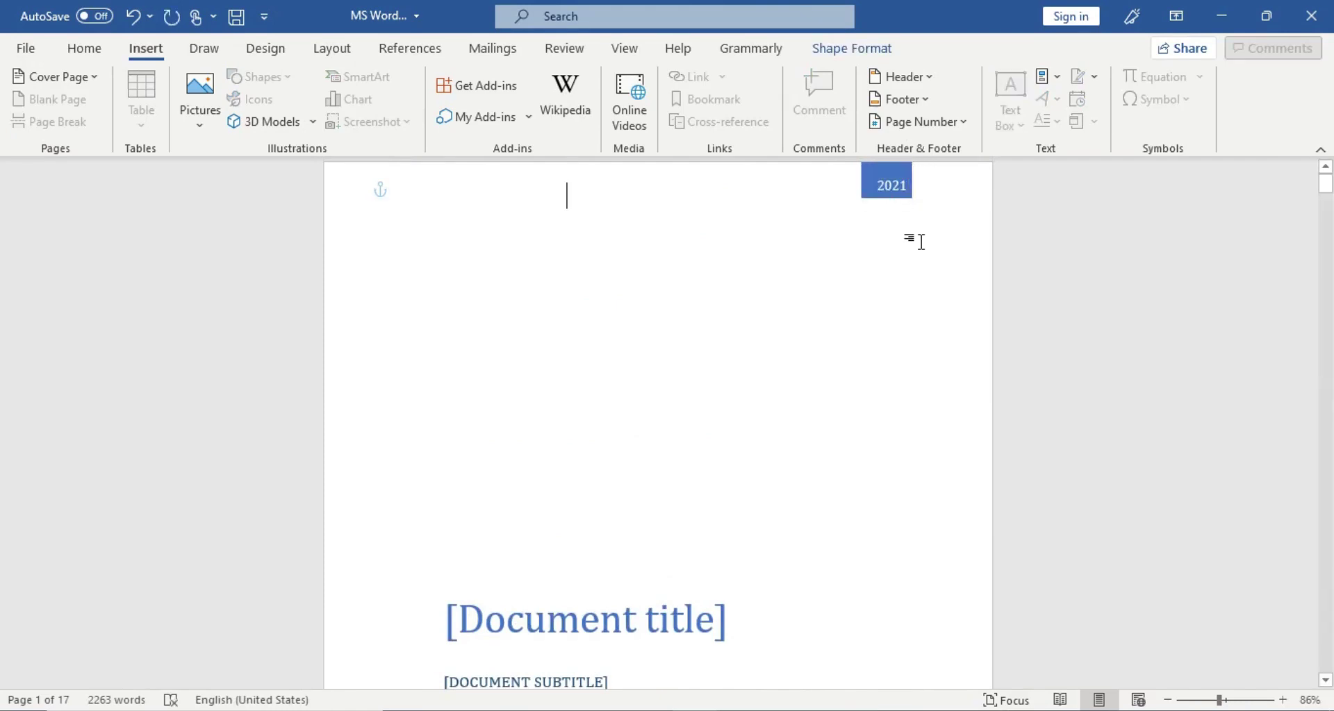
Give the 2021 year box a Light Blue Shape Fill from the Standard Colors.
double_click(862, 184)
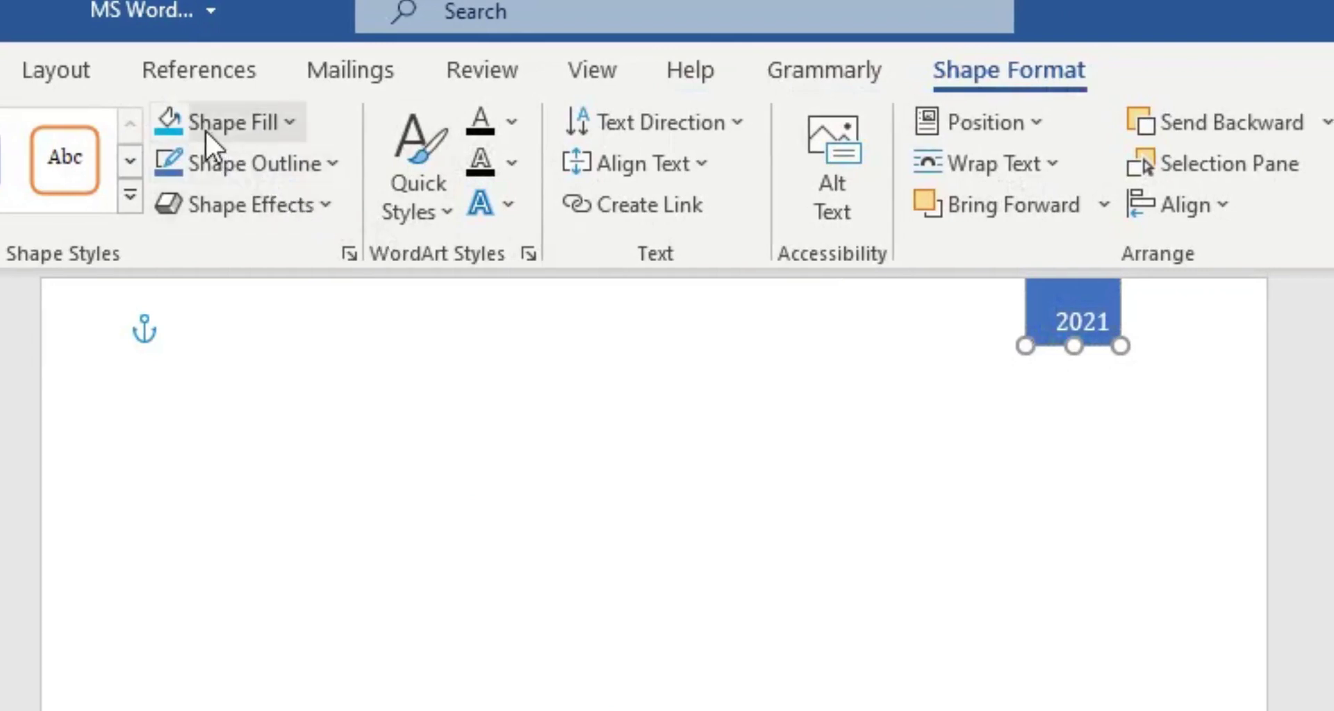
click(287, 128)
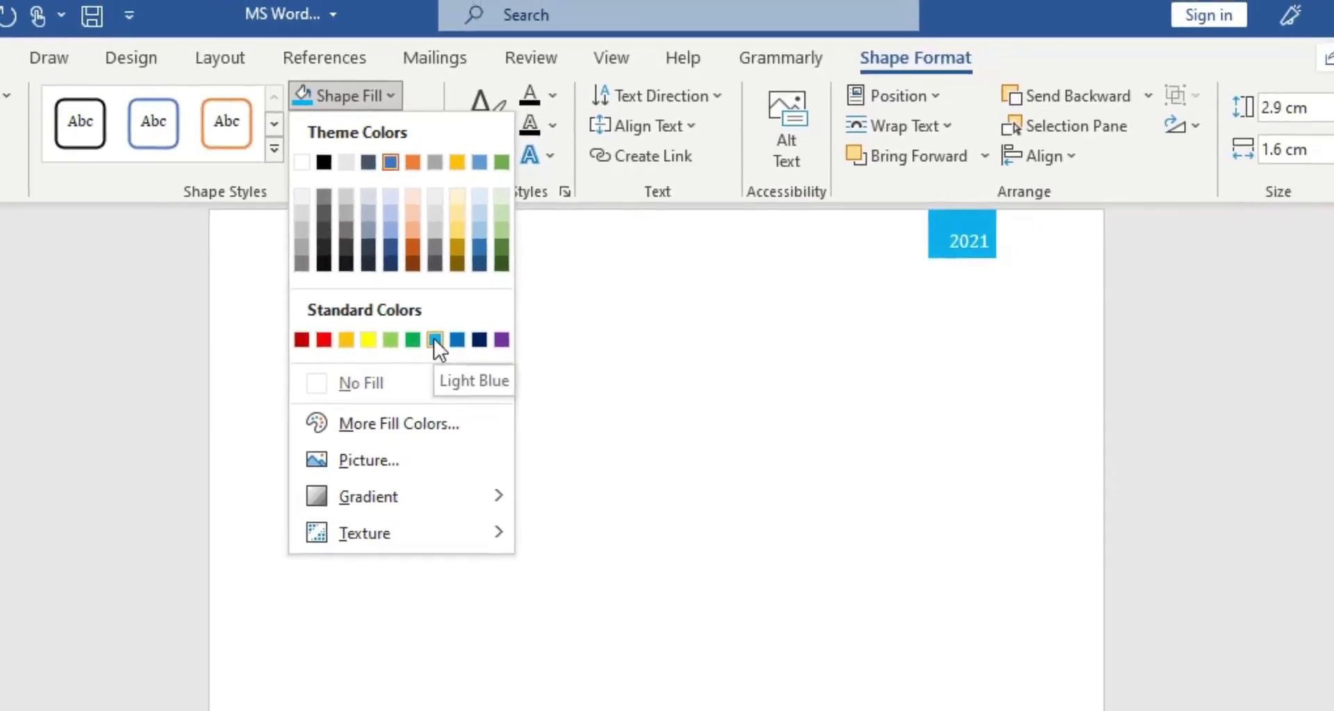
click(435, 339)
click(477, 274)
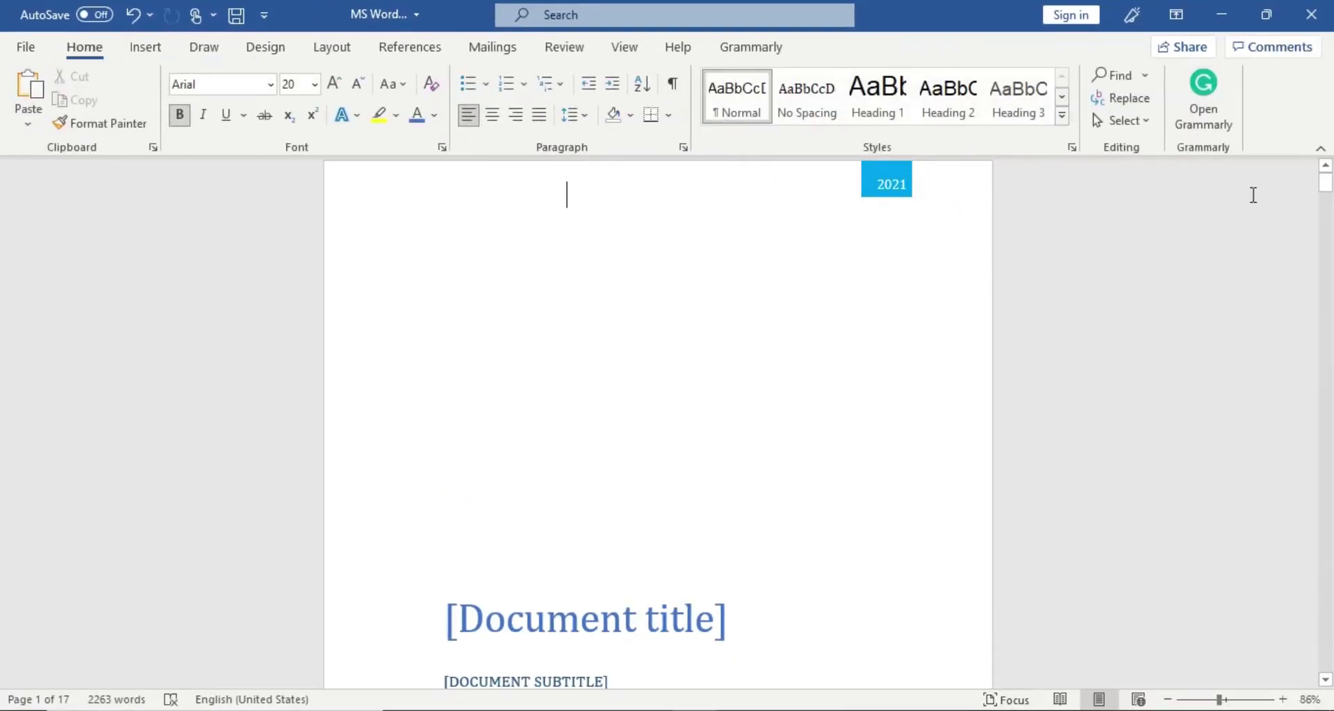
Replace the [Document title] placeholder with the text 'Microsoft word'.
scroll(567, 194, down, 5)
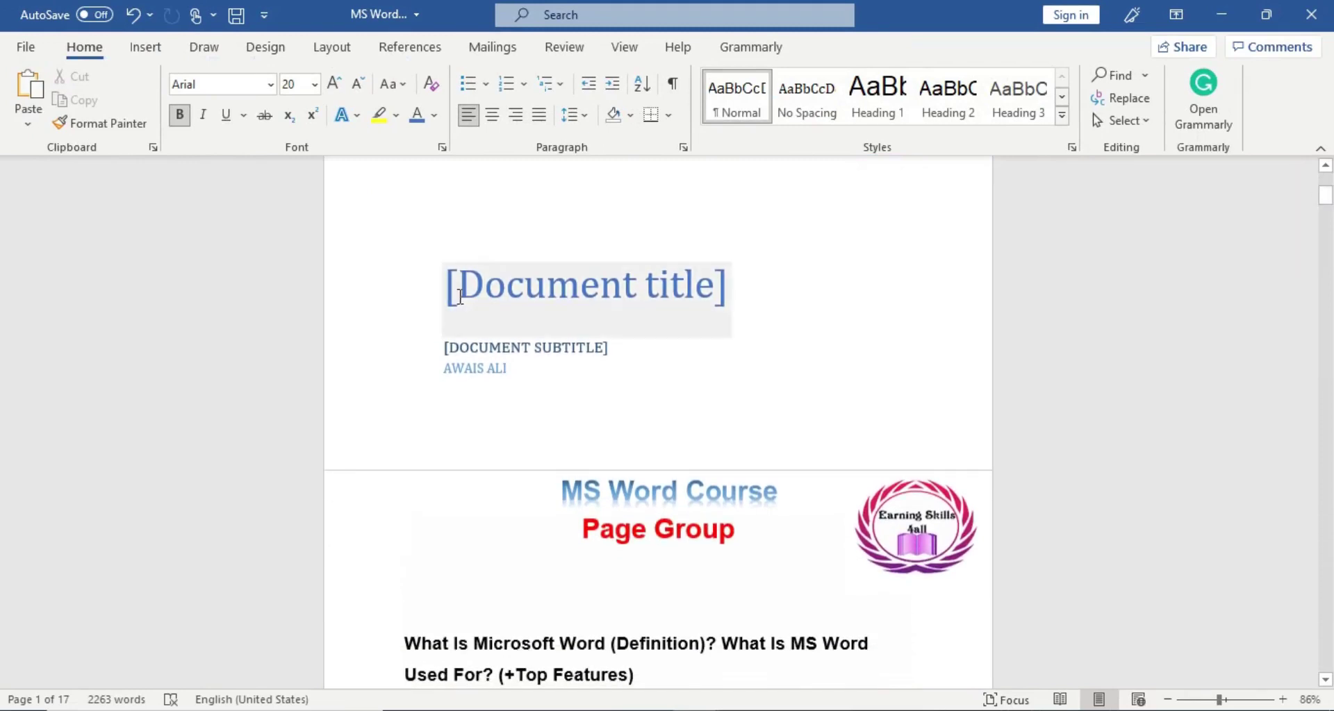
click(452, 290)
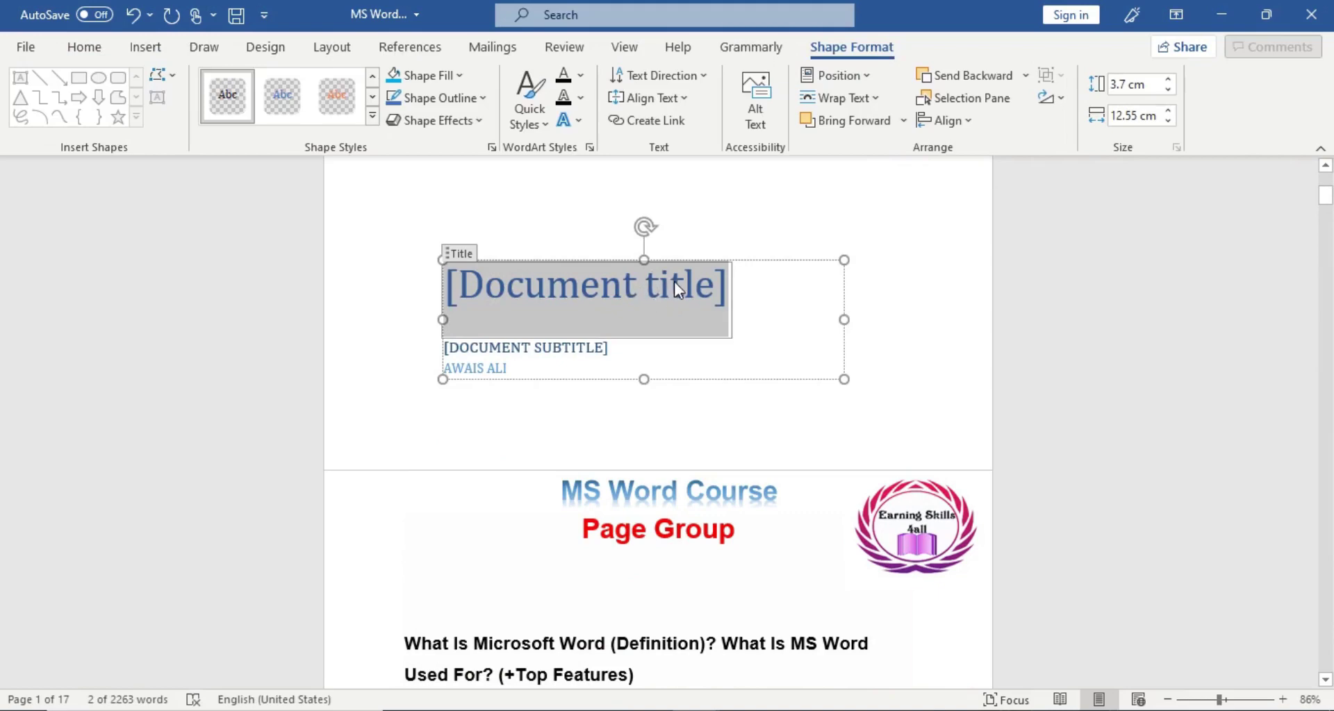
text(Microsoft)
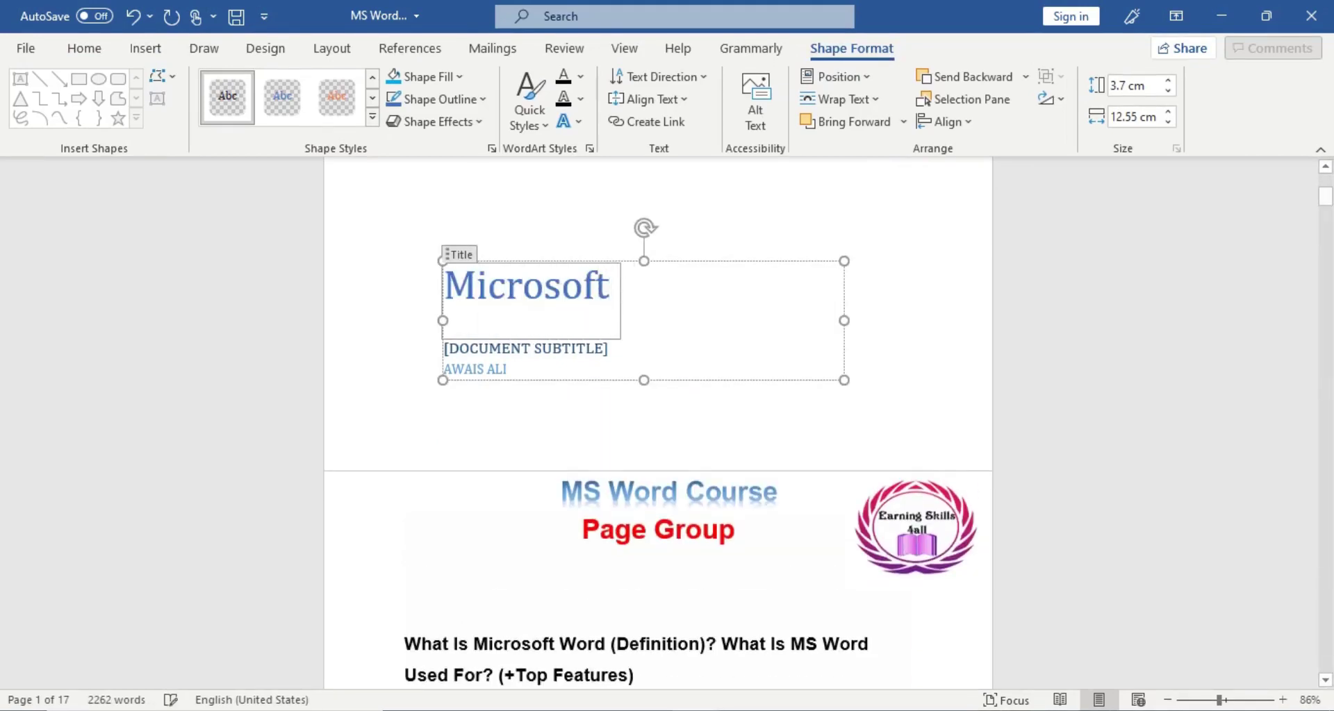
text( word)
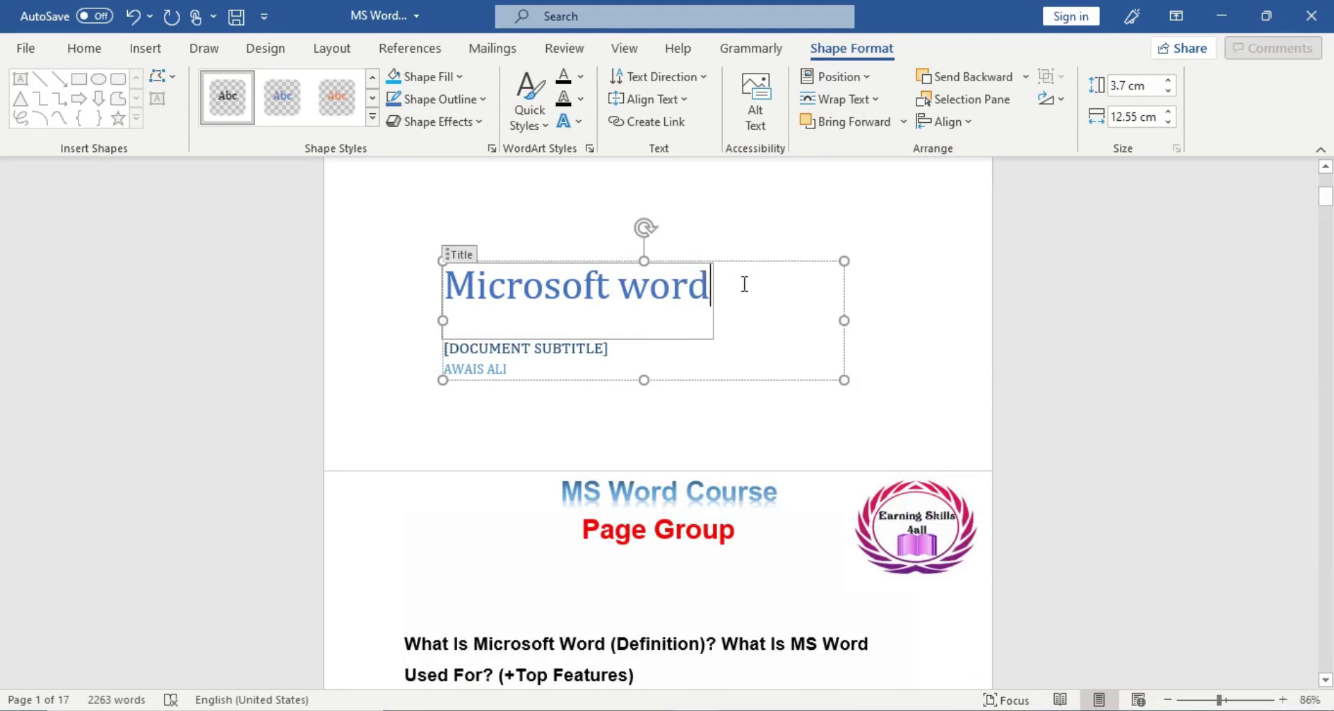
click(723, 218)
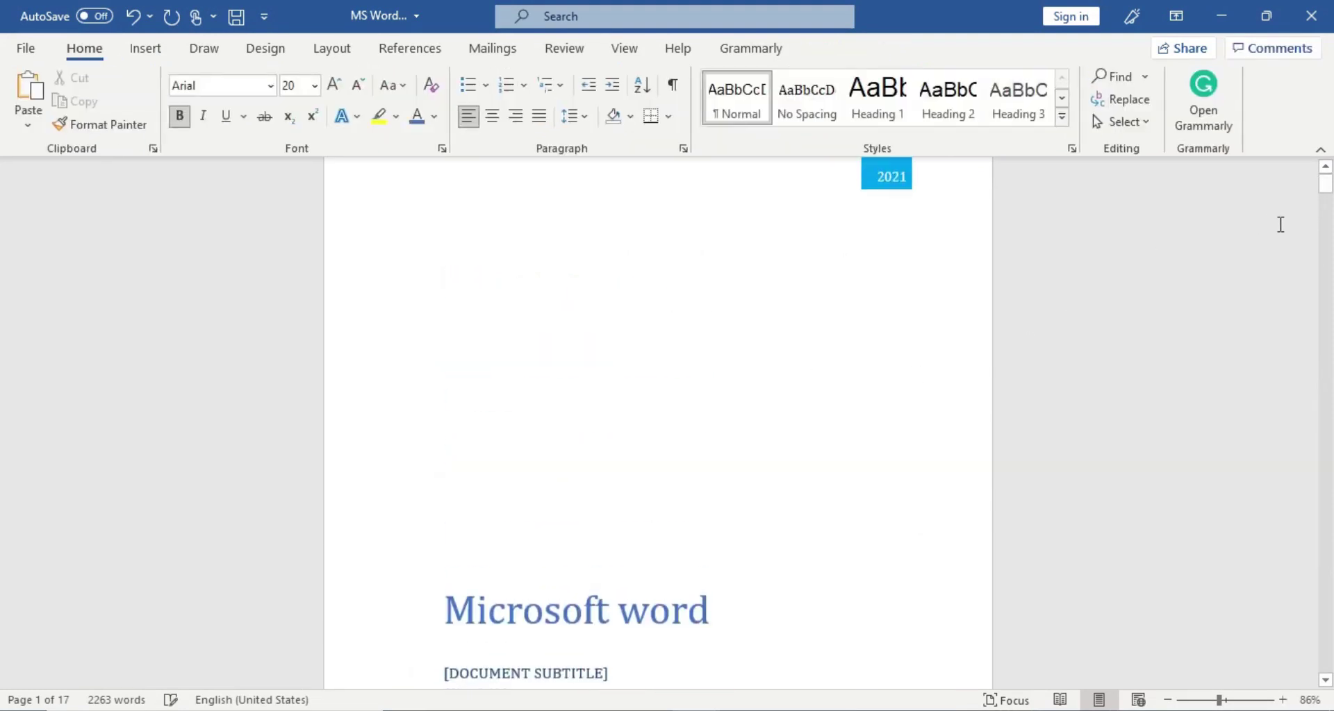
Delete the [DOCUMENT SUBTITLE] placeholder and its leftover empty line from the cover.
drag(1326, 187, 1327, 197)
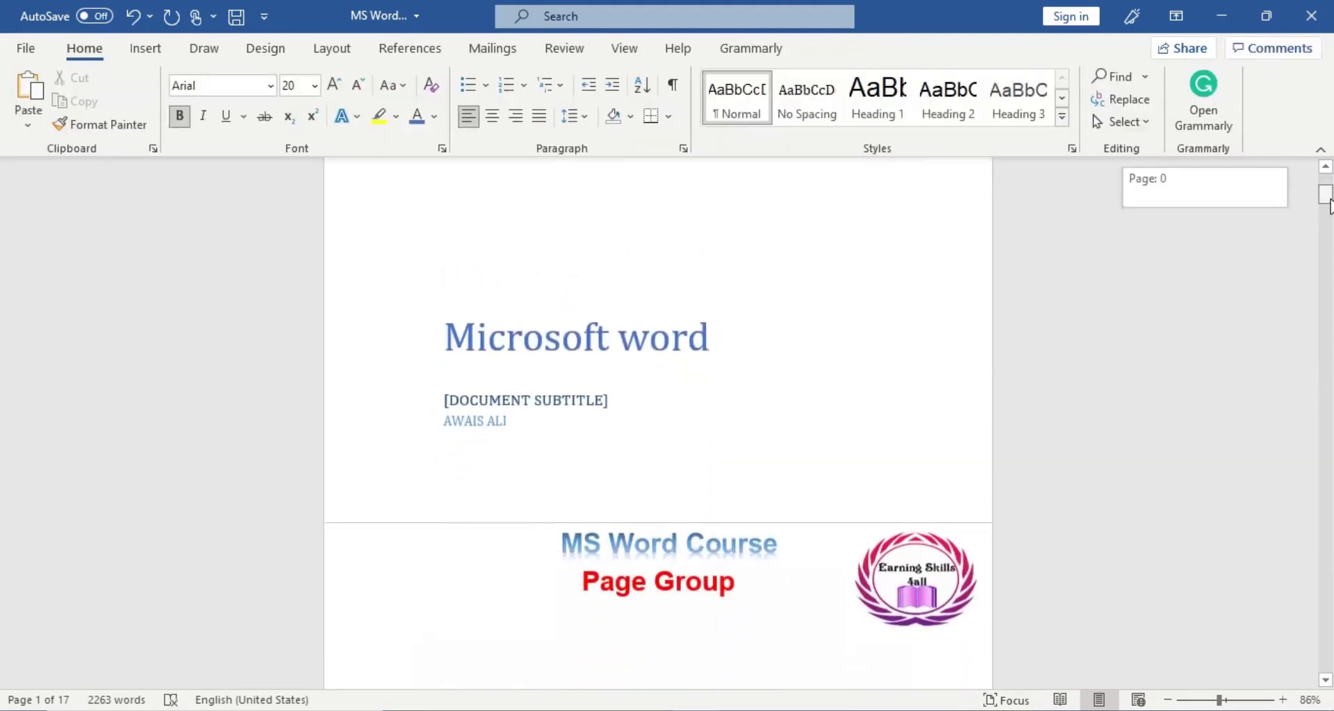
click(556, 397)
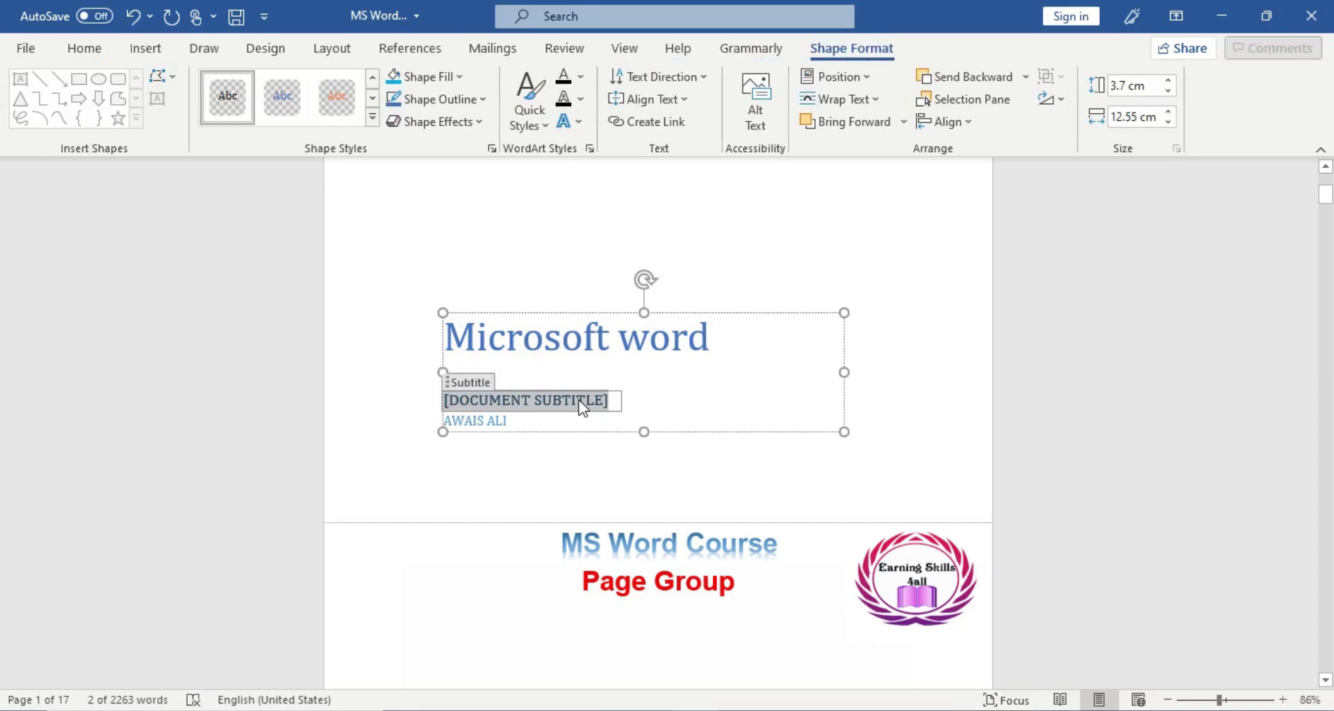
key(BackSpace)
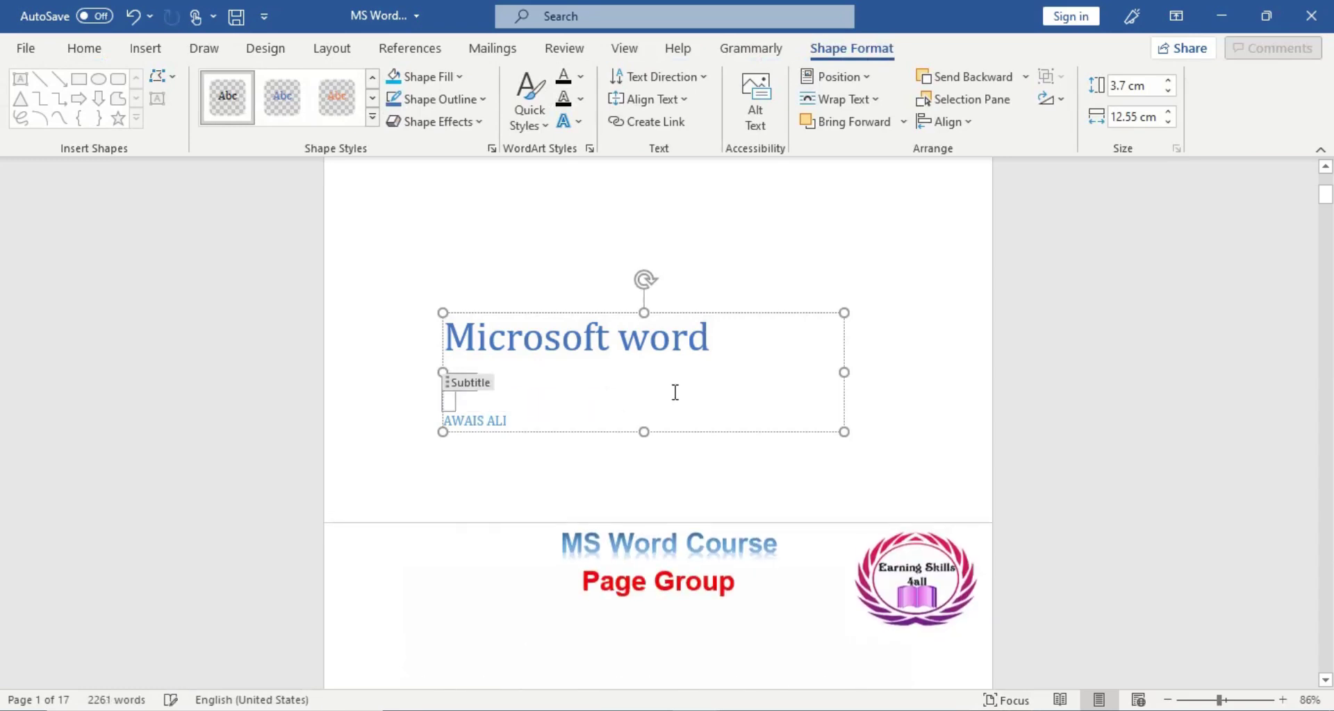
key(BackSpace)
key(BackSpace)
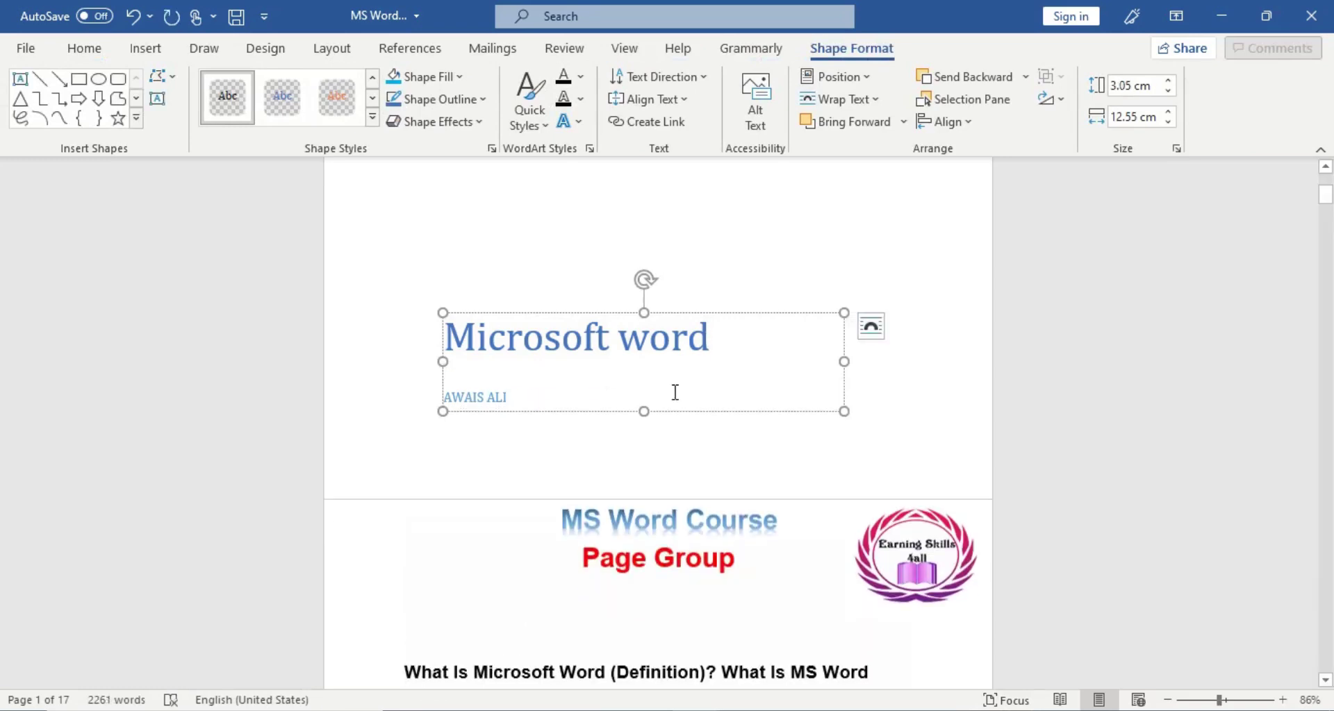
Apply a blue Text Effects and Typography style to the 'Microsoft word' title.
click(732, 337)
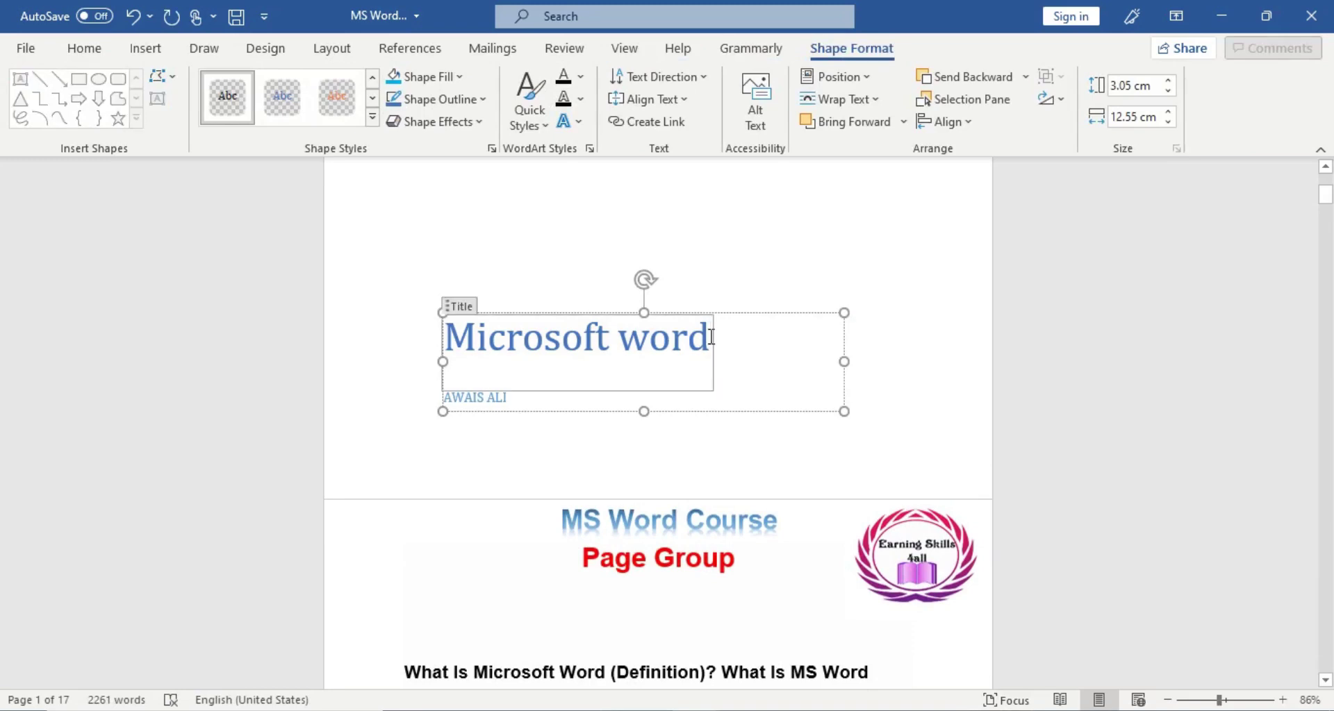
drag(709, 337, 487, 337)
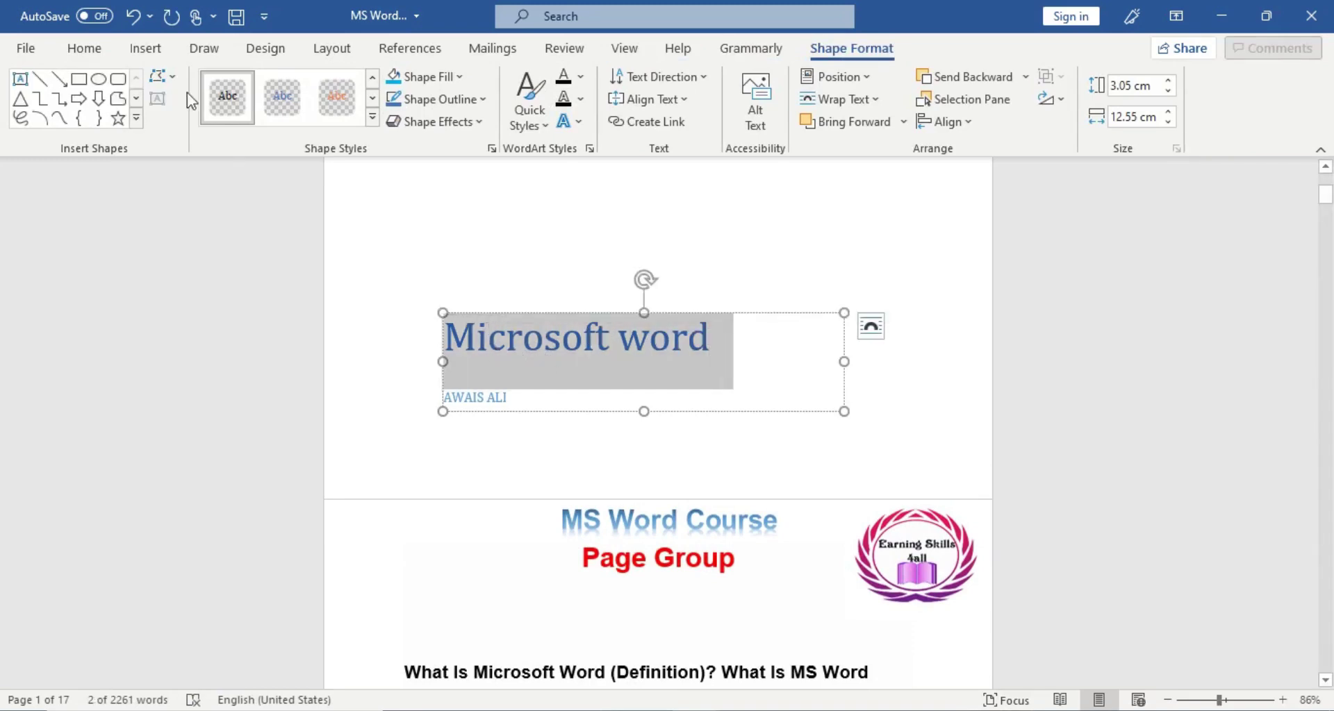
click(85, 50)
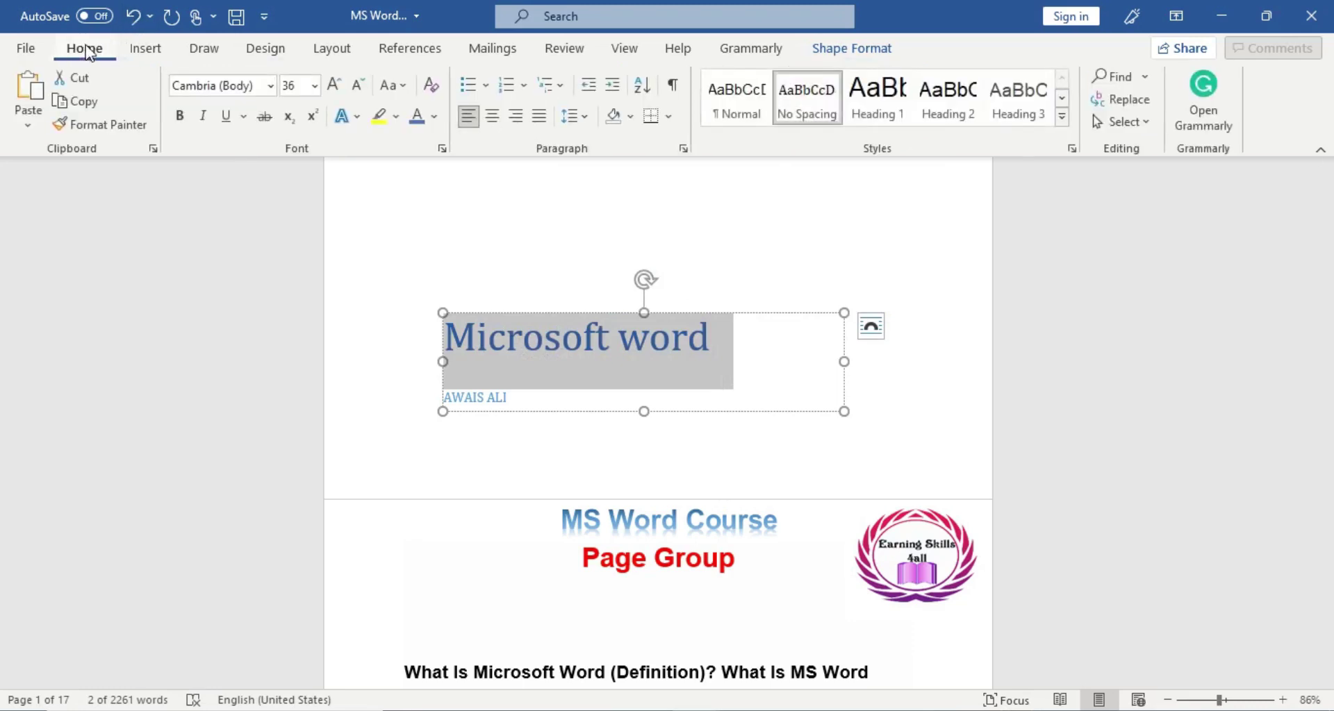
click(347, 116)
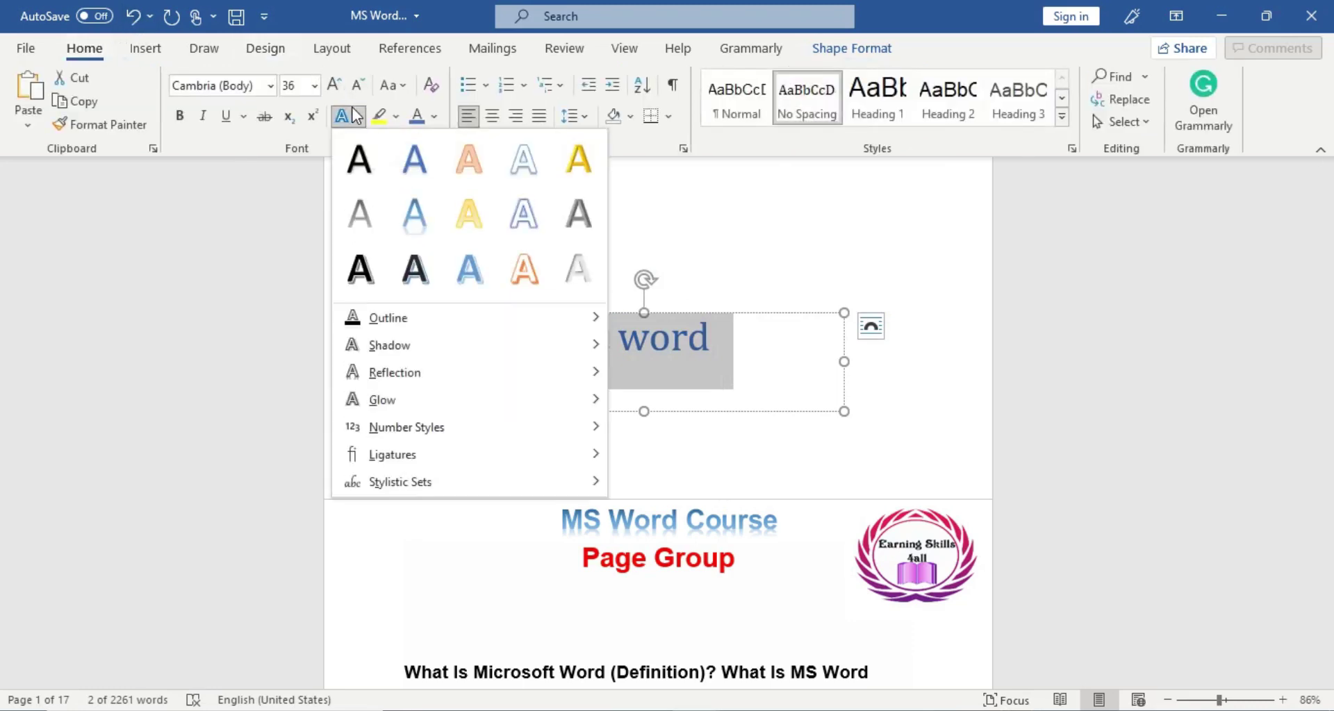
click(448, 177)
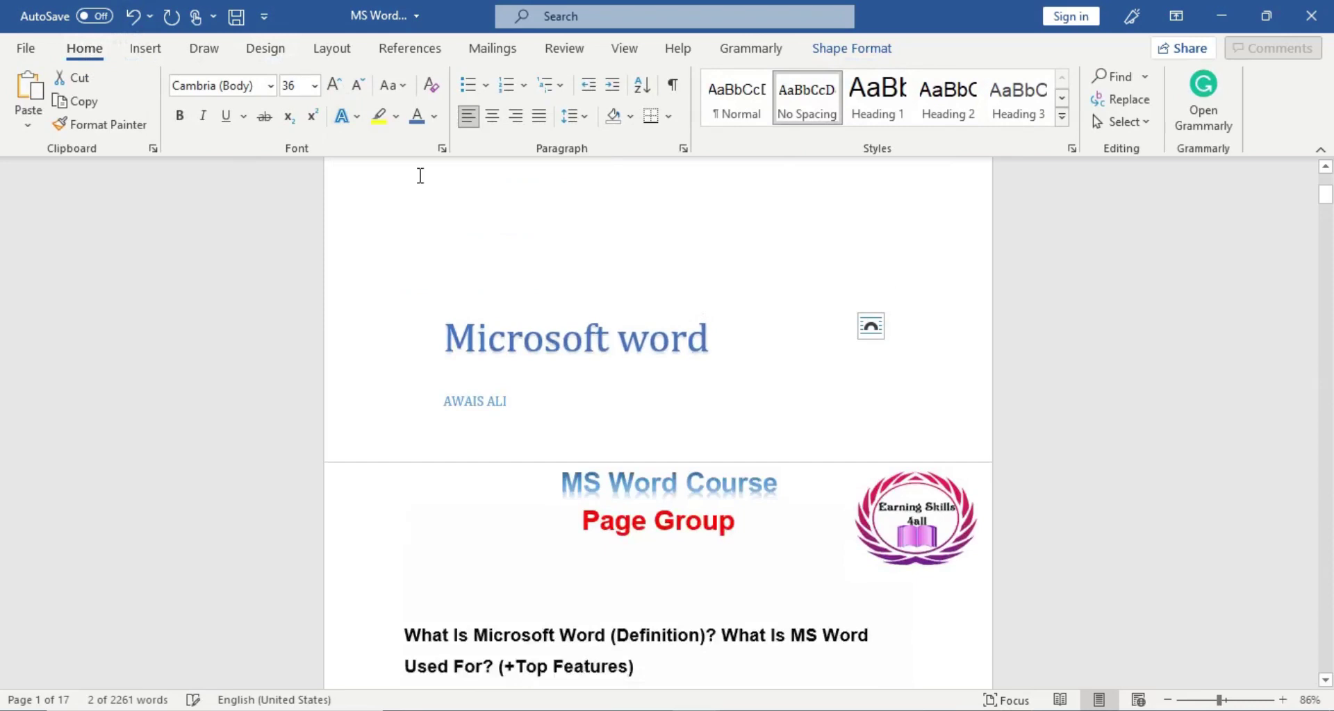
scroll(635, 201, up, 3)
click(637, 200)
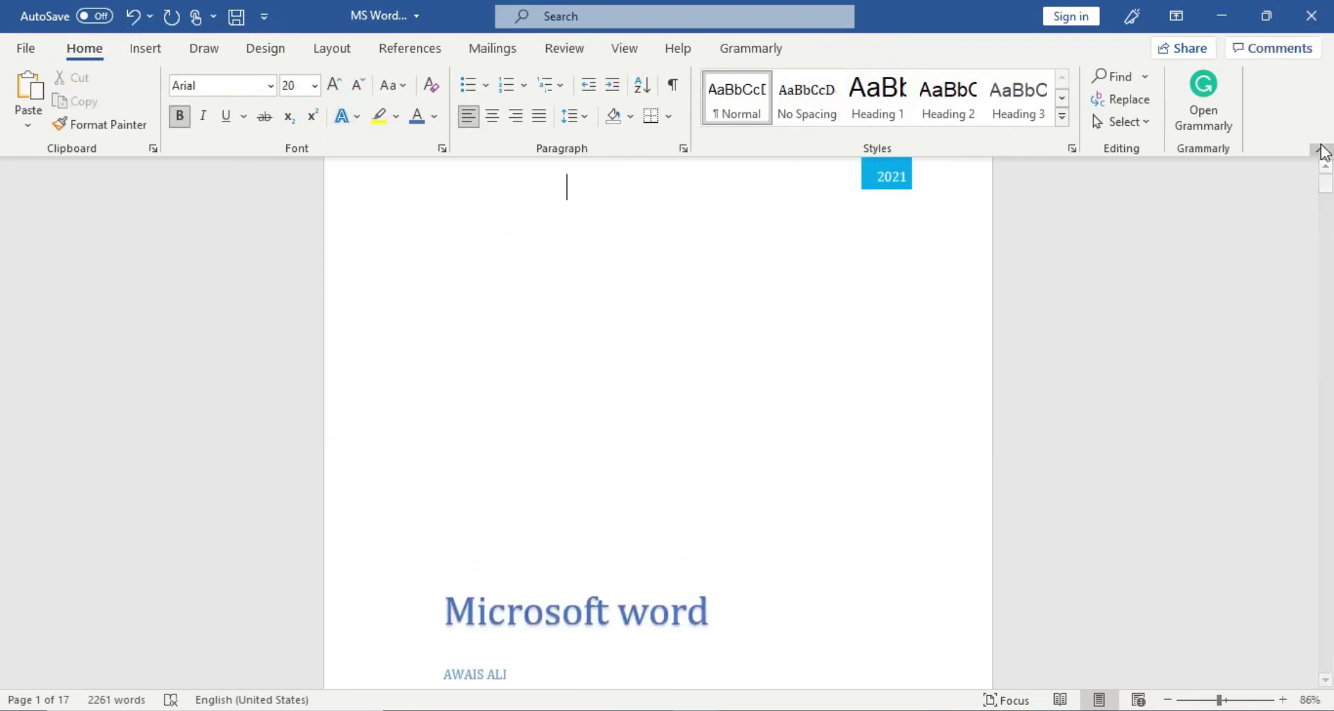
Clear the cover's author field and enter a new author name.
drag(1325, 184, 1325, 198)
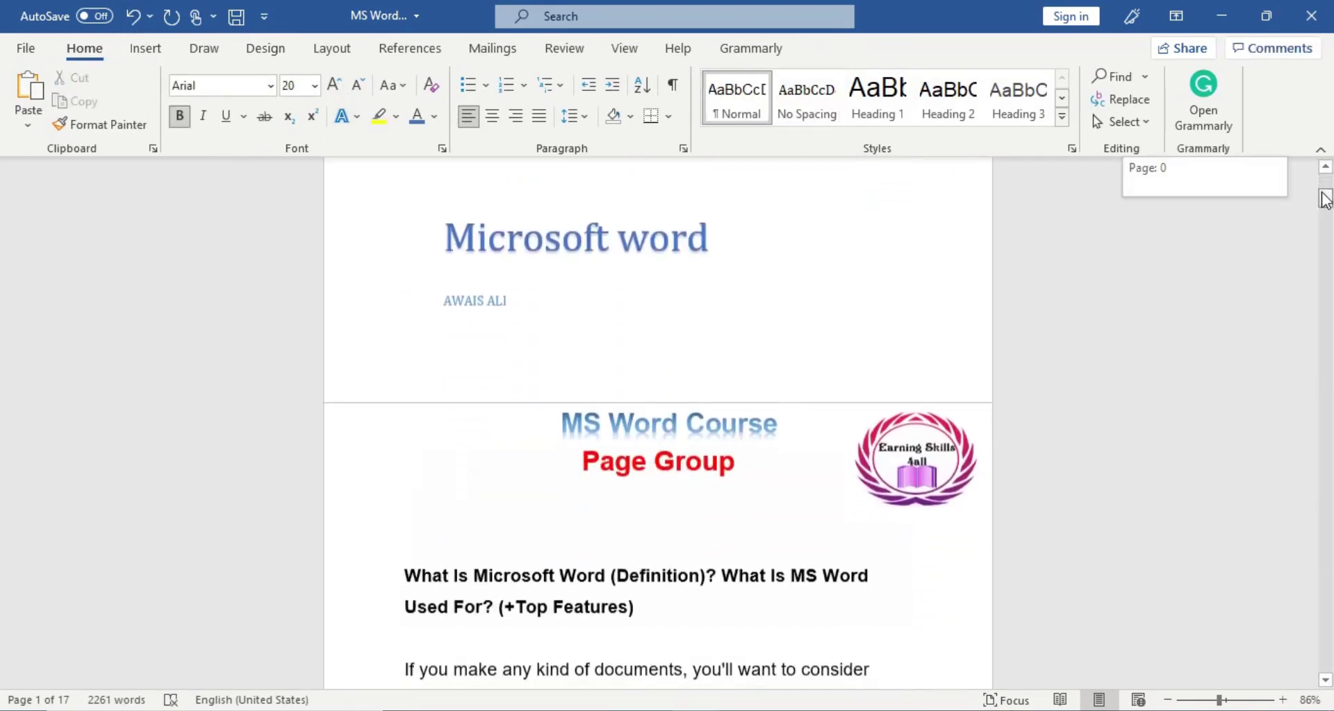
click(465, 305)
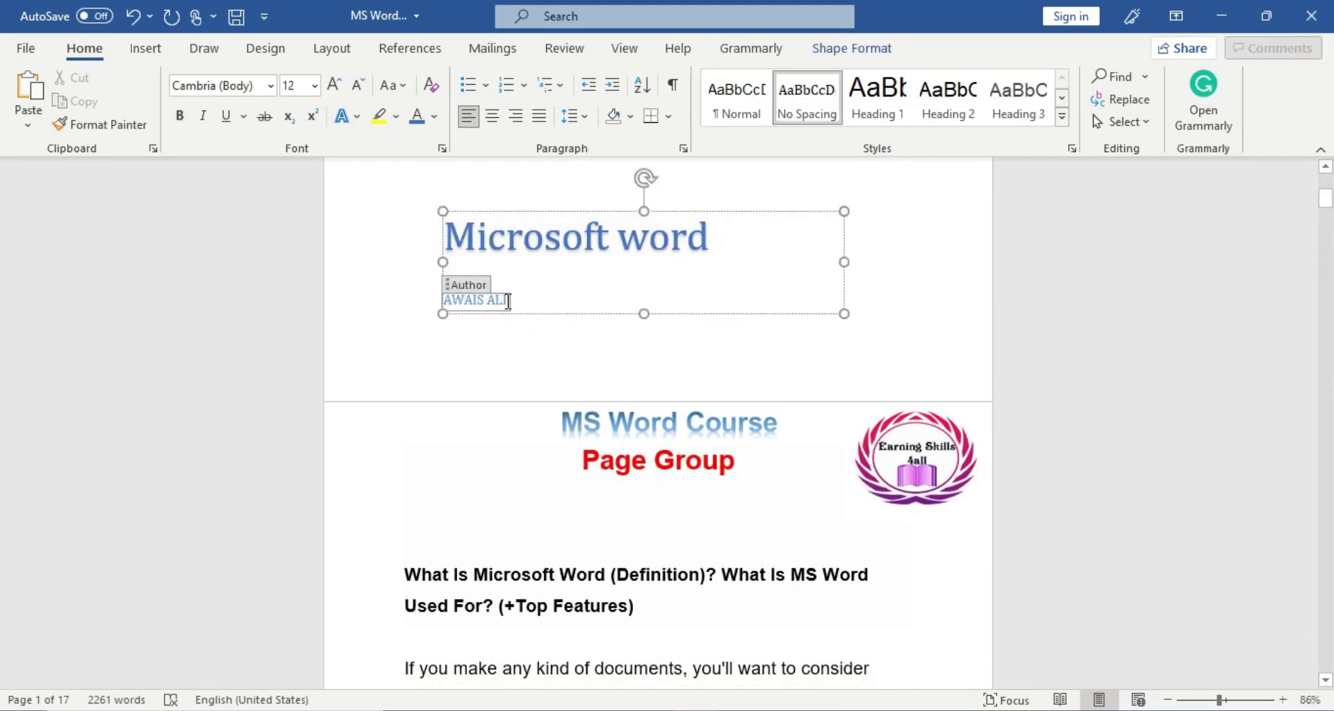
key(BackSpace)
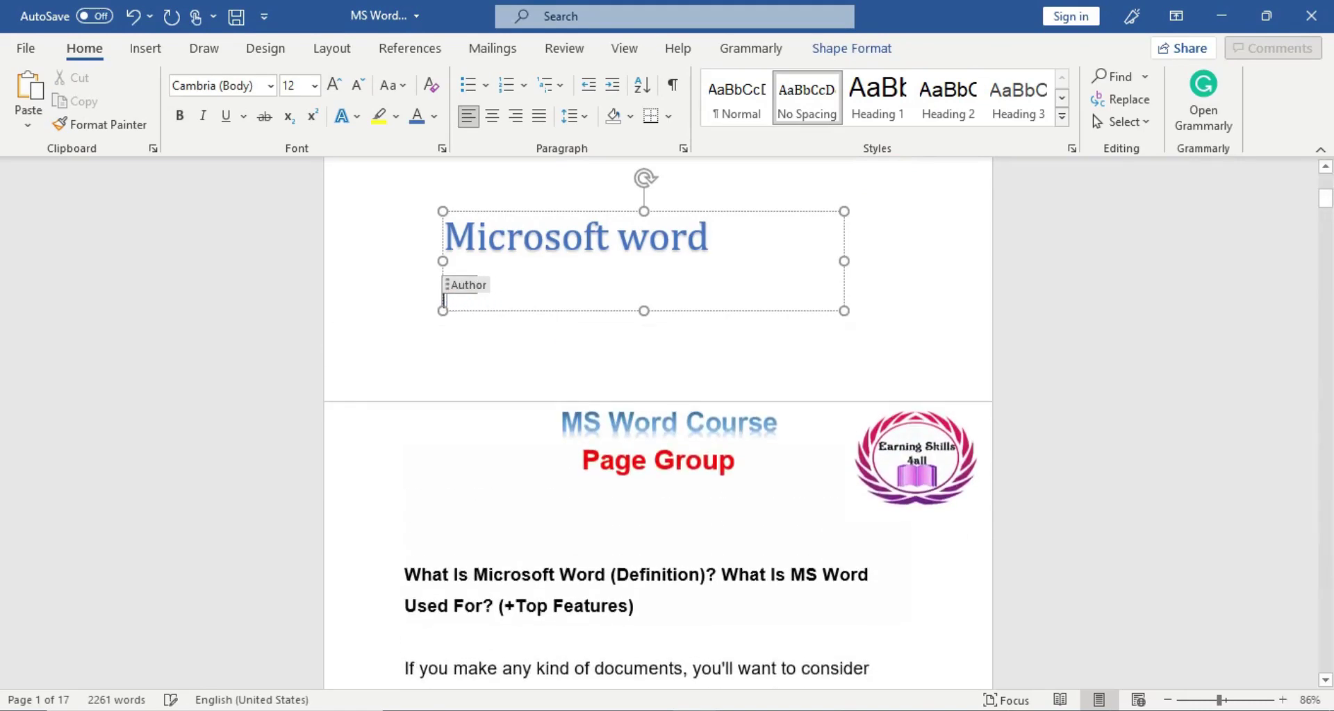
text(AMINA)
click(528, 340)
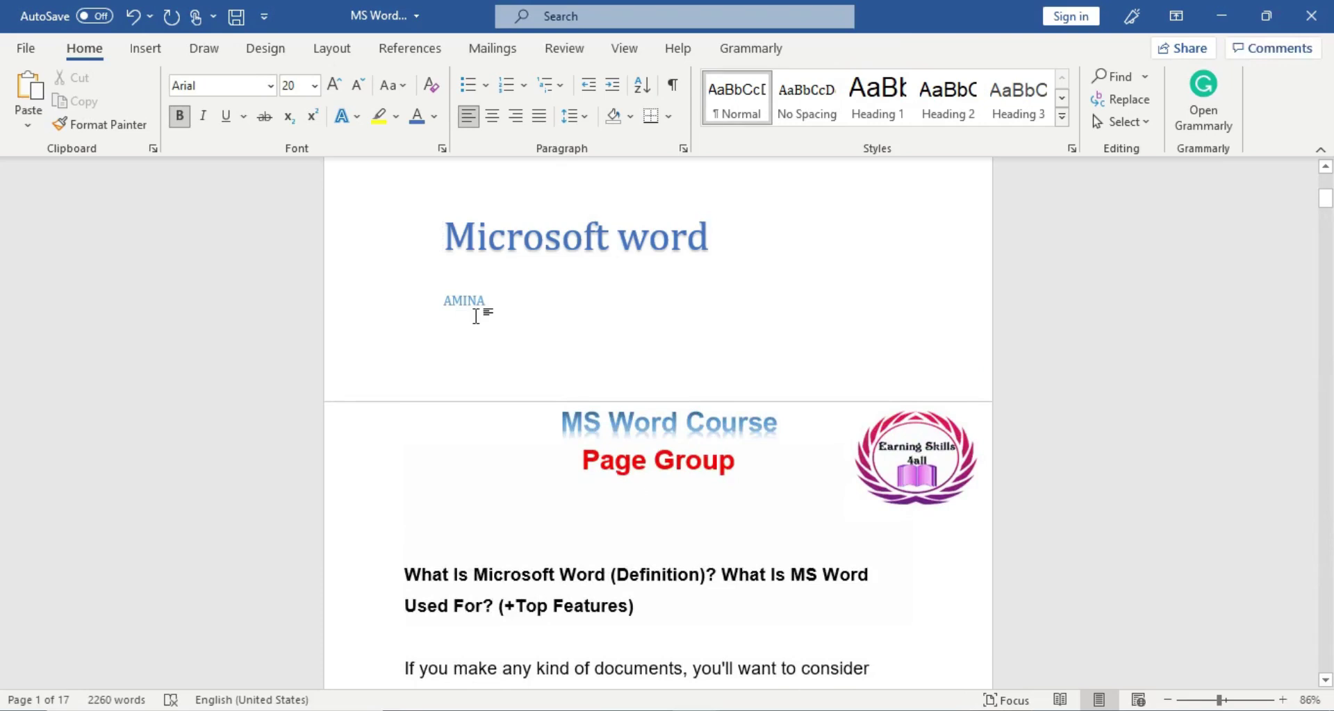
drag(1328, 207, 1329, 216)
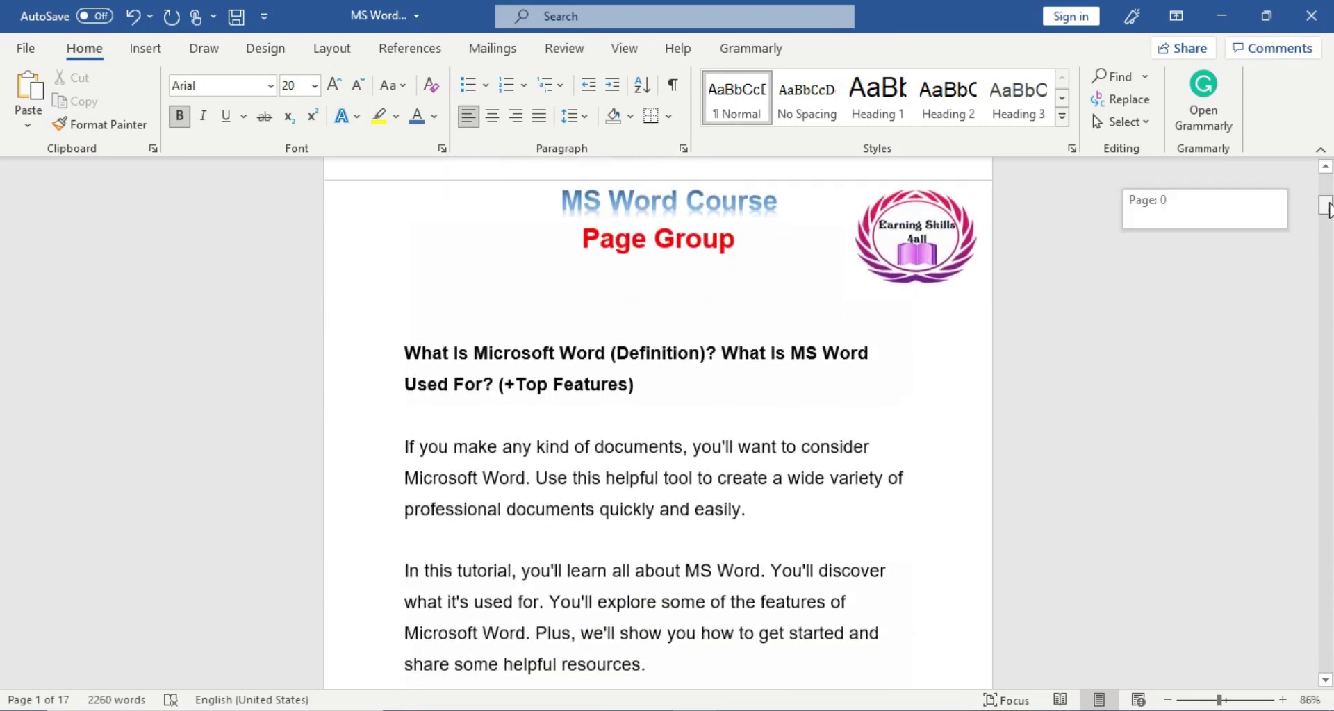
Start a new blank paragraph right after the sentence ending 'pay-per-use basis.'.
drag(1329, 217, 1328, 300)
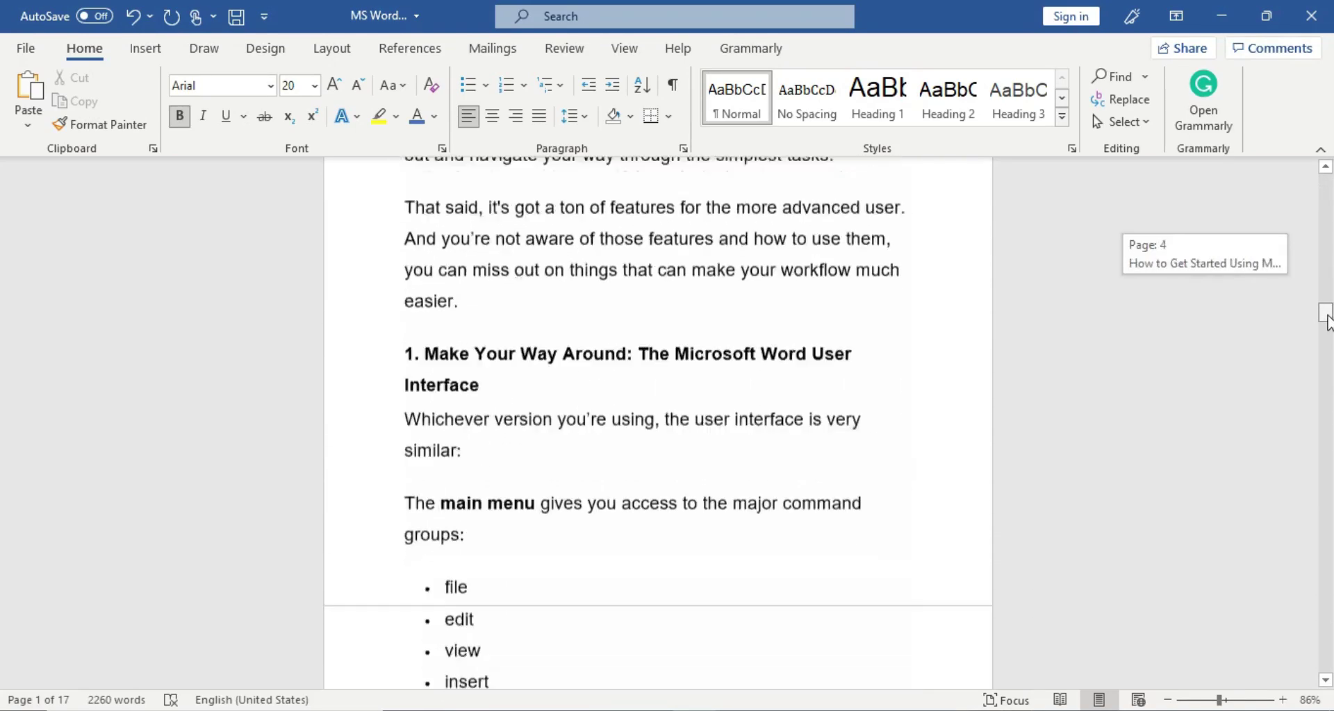
drag(1326, 306, 1325, 314)
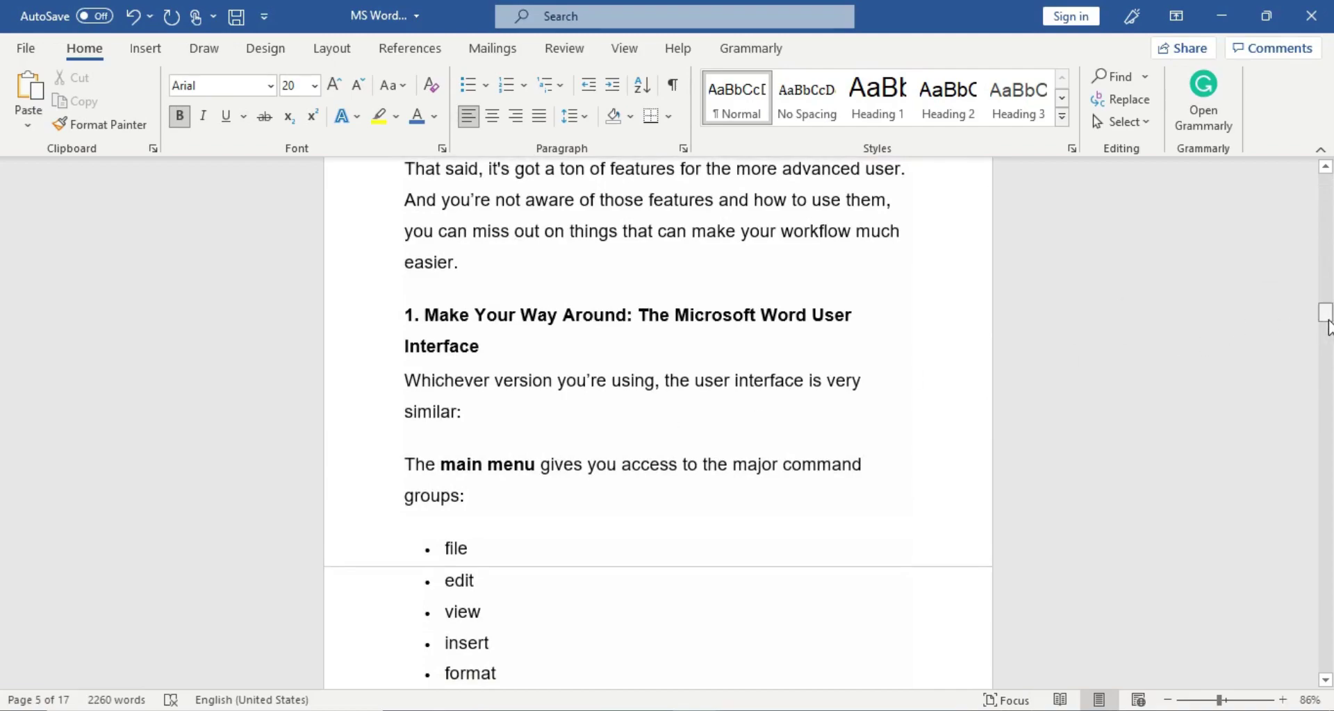
drag(1326, 314, 1327, 494)
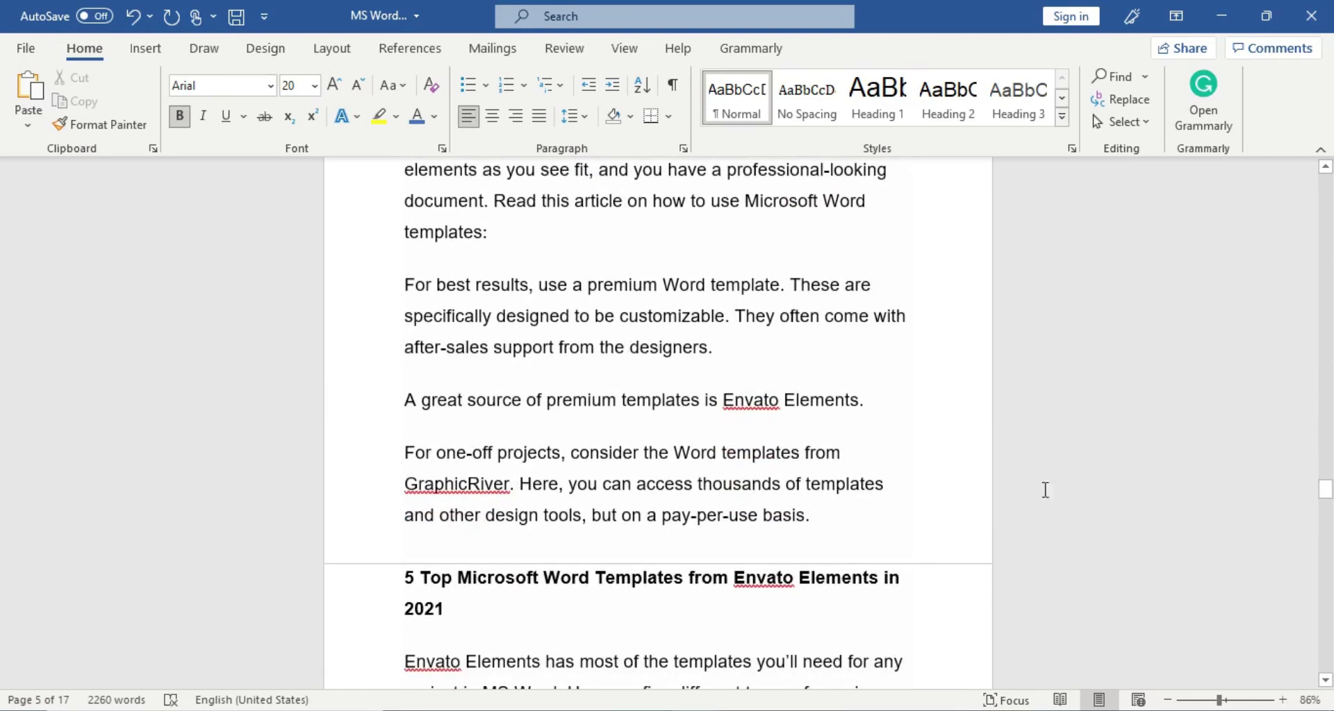
click(854, 530)
key(Return)
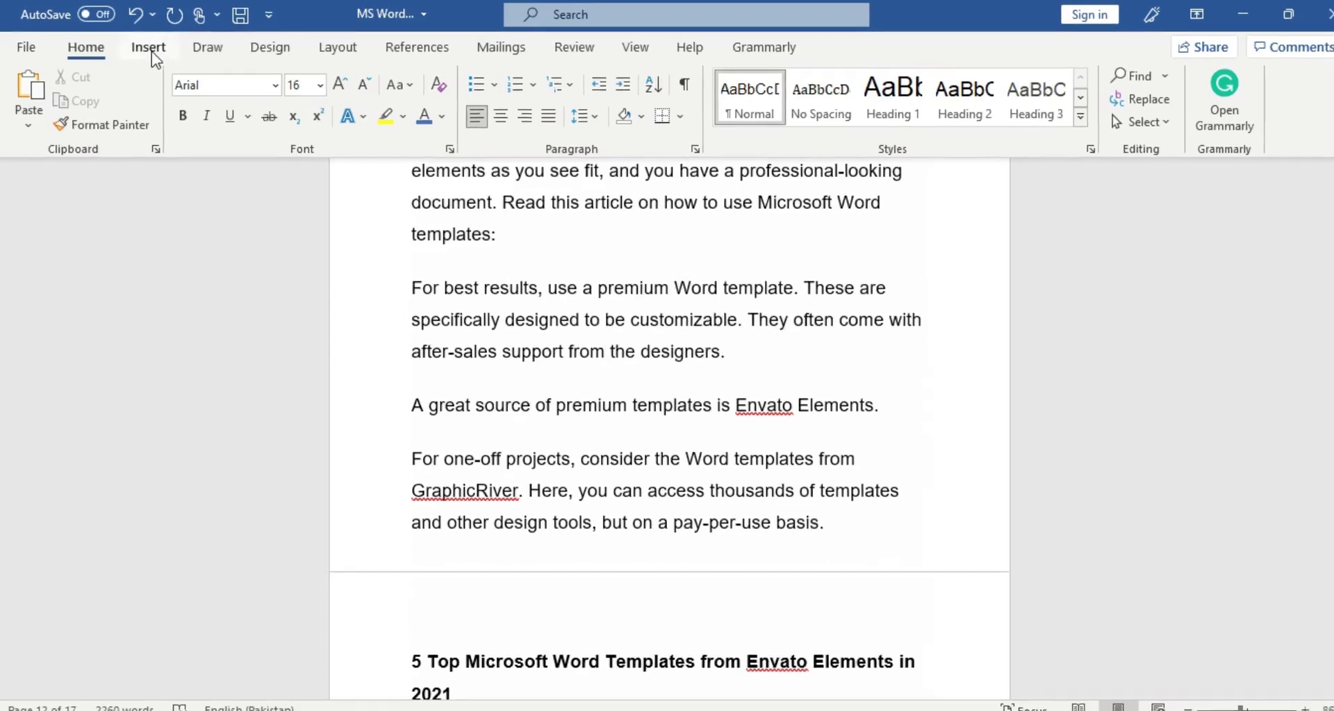
From Insert > Cover Page, bring up the right-click placement menu for the Sideline design.
click(150, 49)
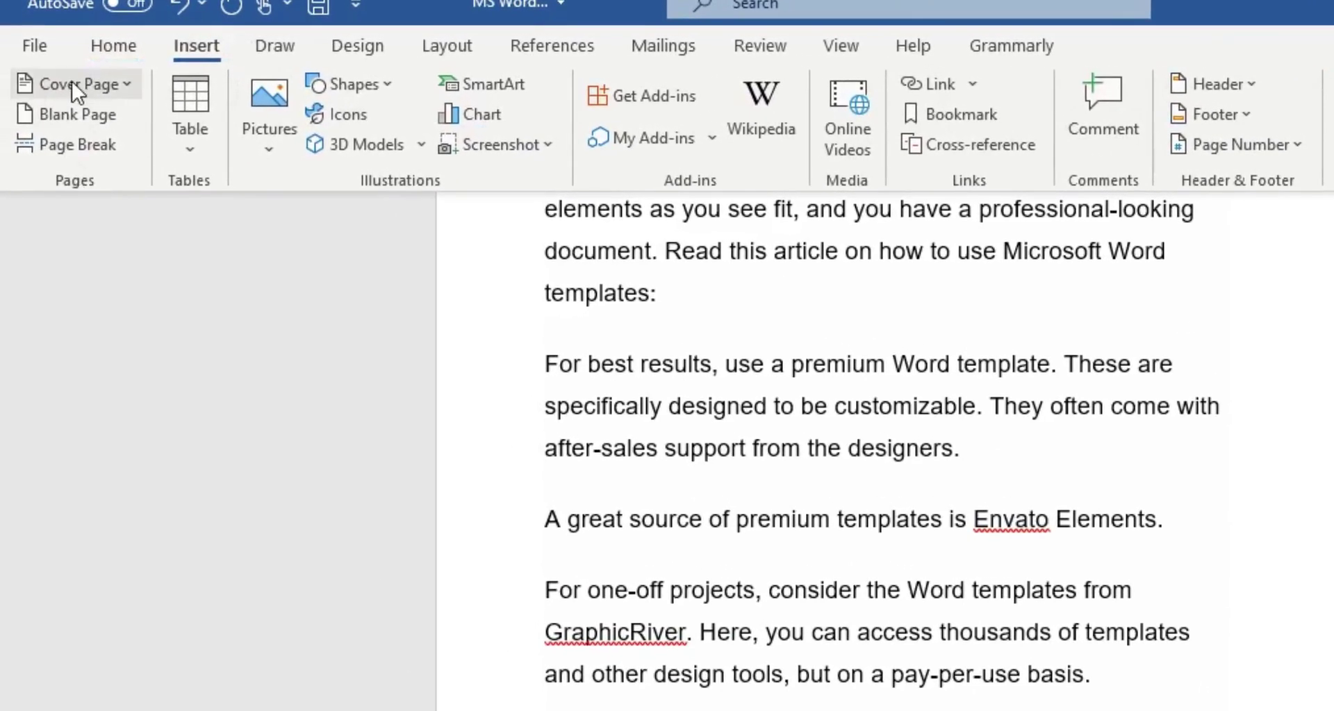
click(92, 85)
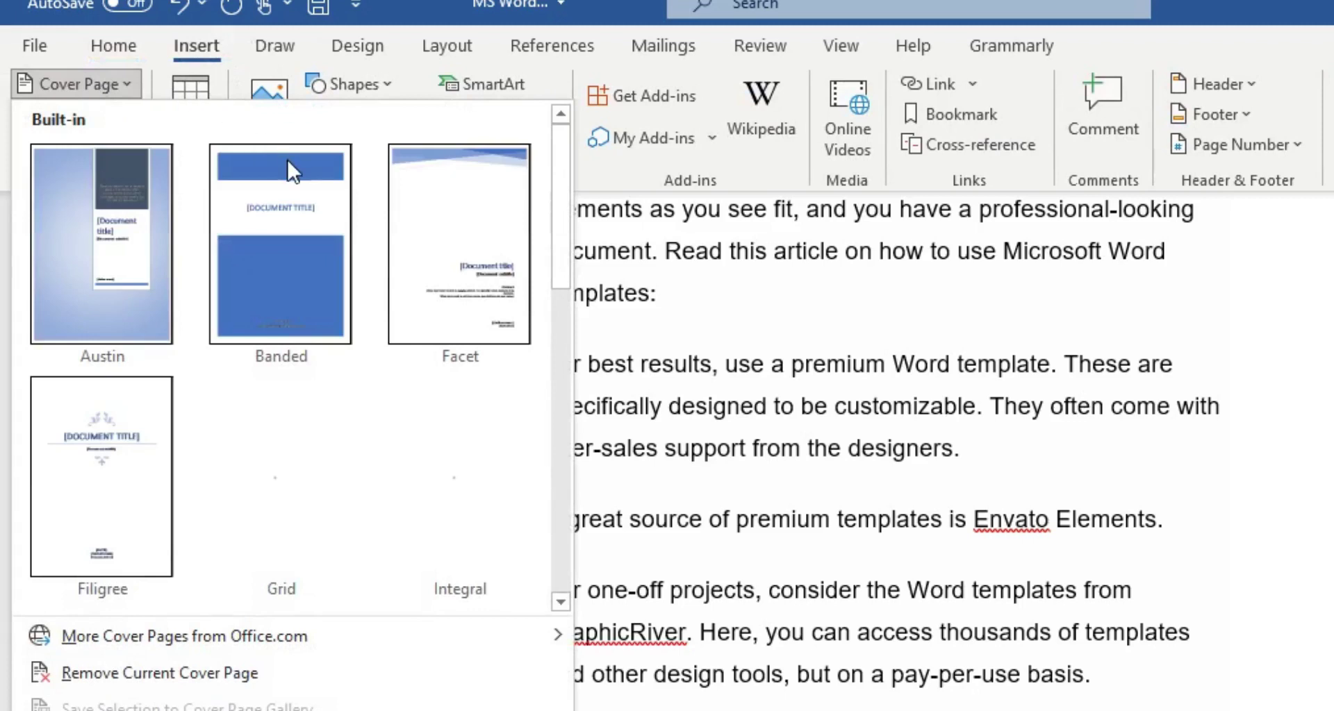
drag(569, 155, 571, 316)
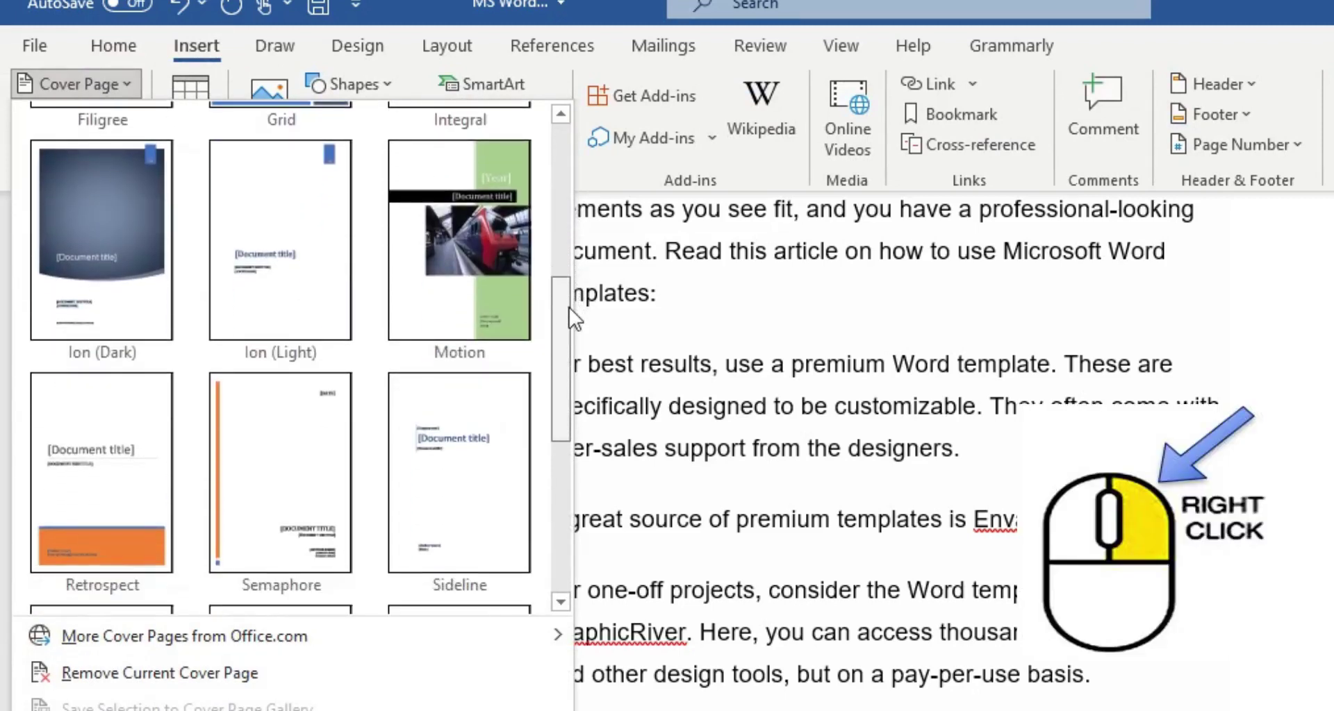
drag(569, 307, 569, 338)
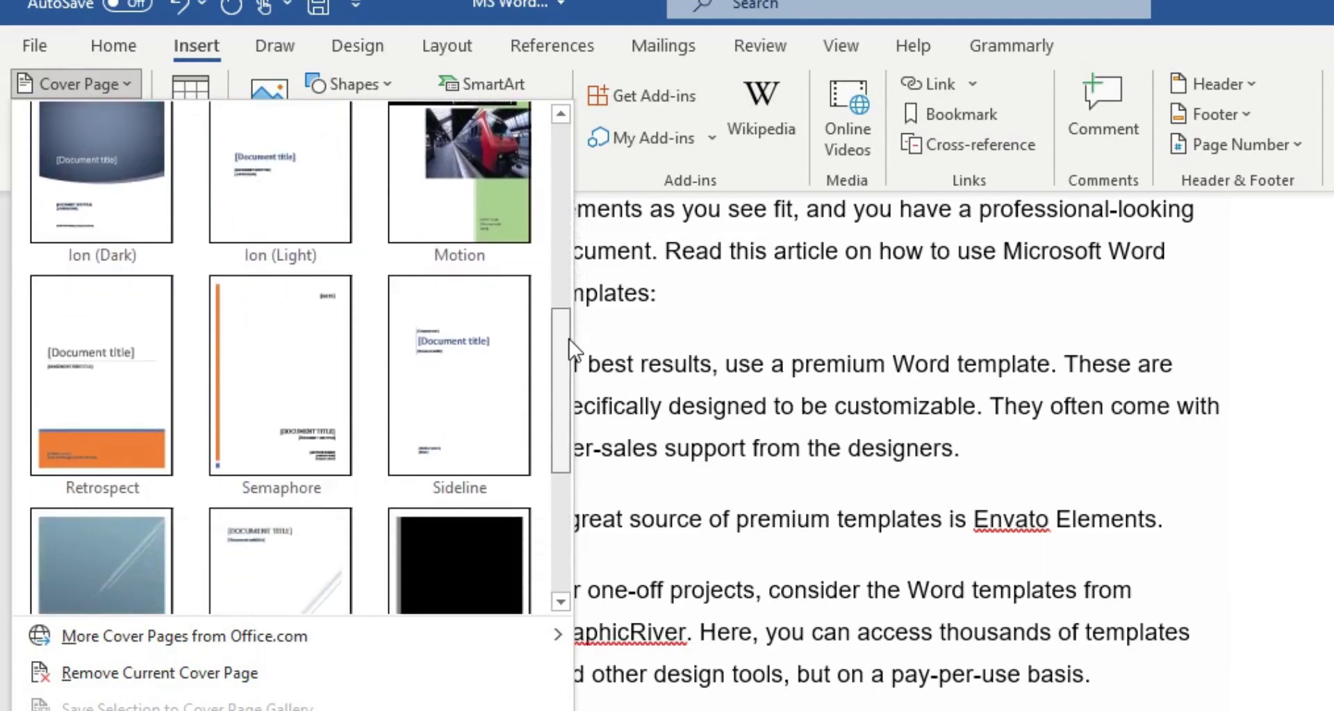
right_click(440, 364)
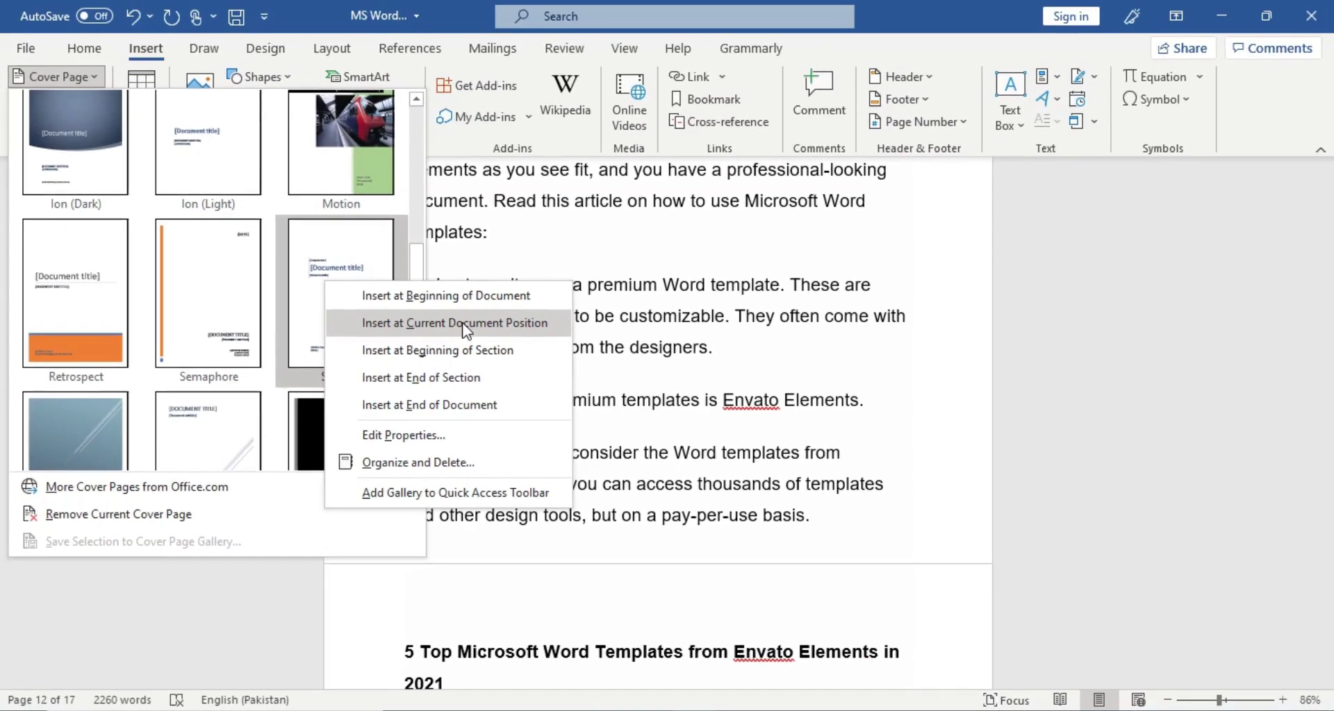
Place the Sideline cover at the current document position and review it on page 13.
click(465, 330)
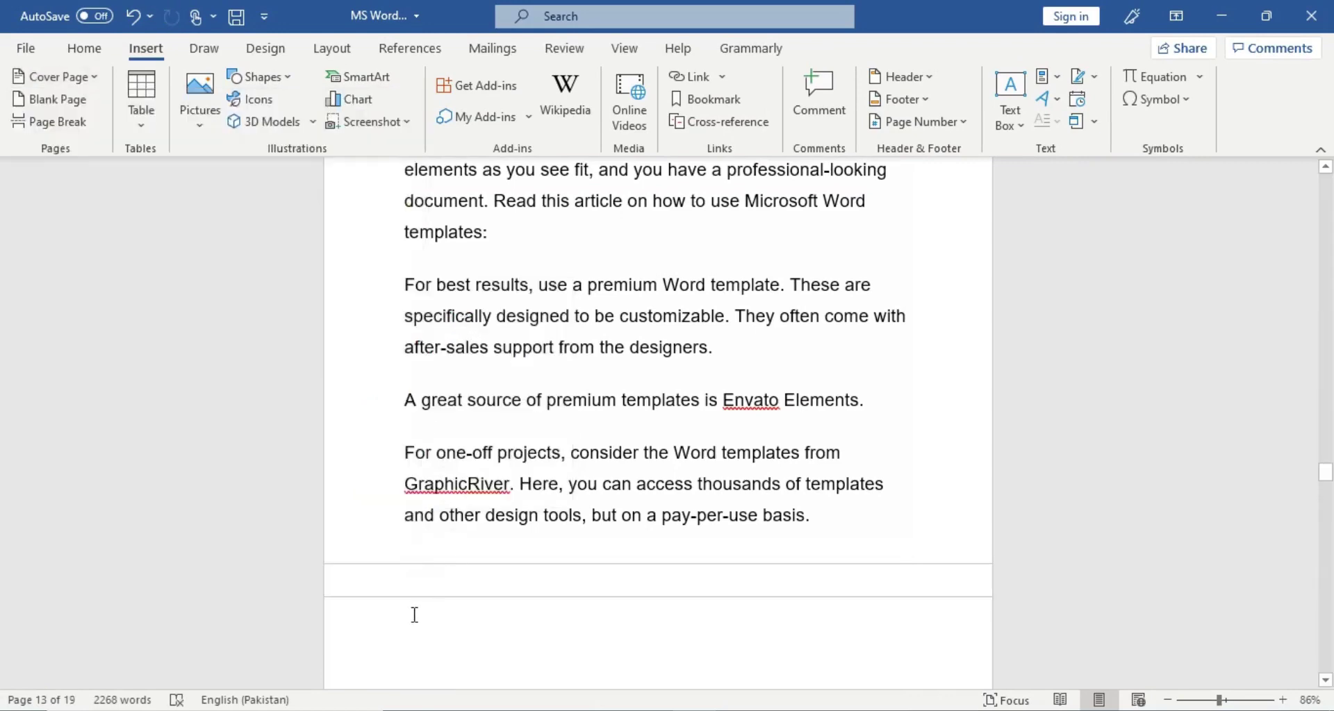
drag(1325, 480, 1325, 492)
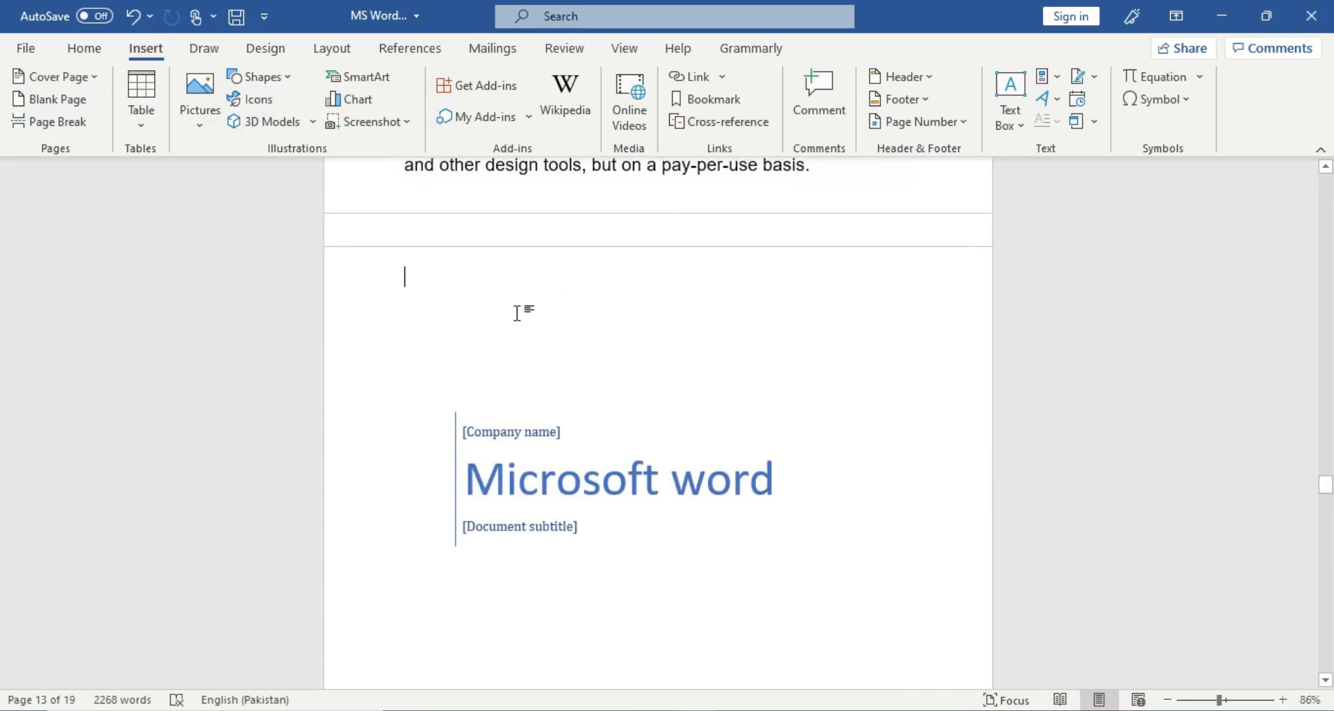
drag(1327, 486, 1327, 490)
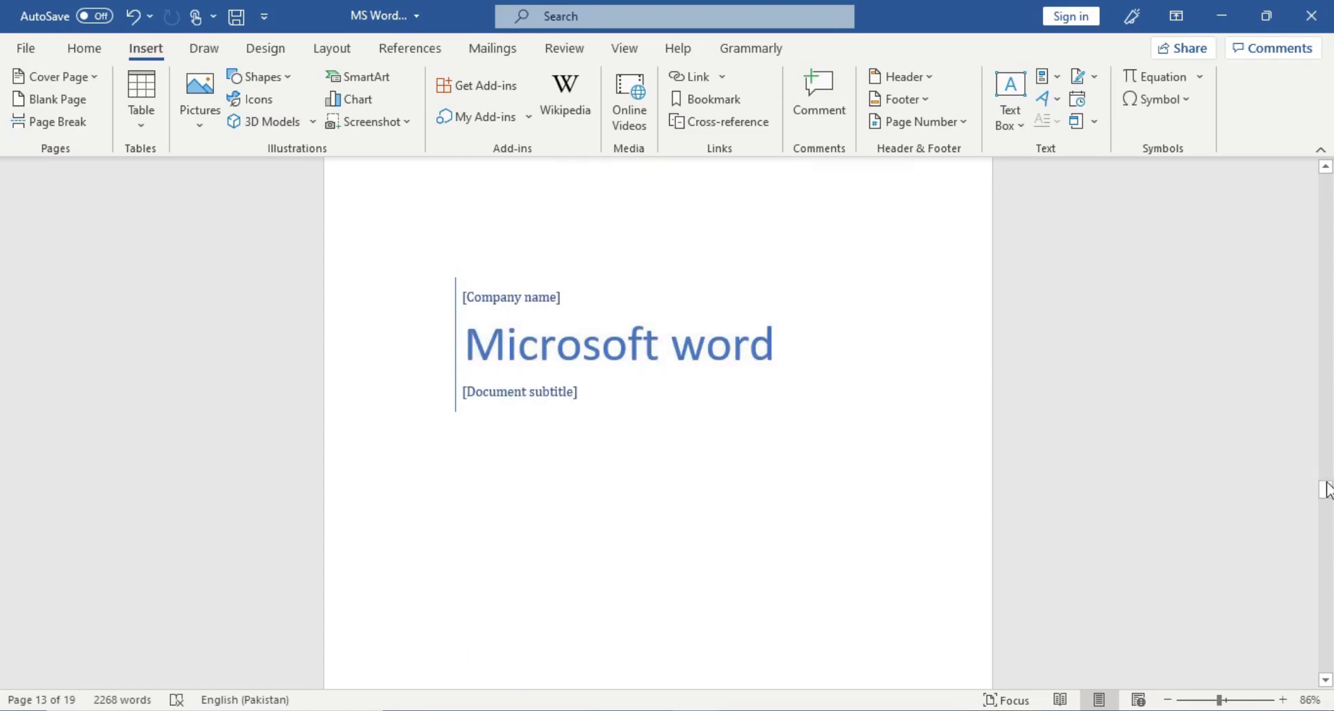
drag(1327, 491, 1327, 179)
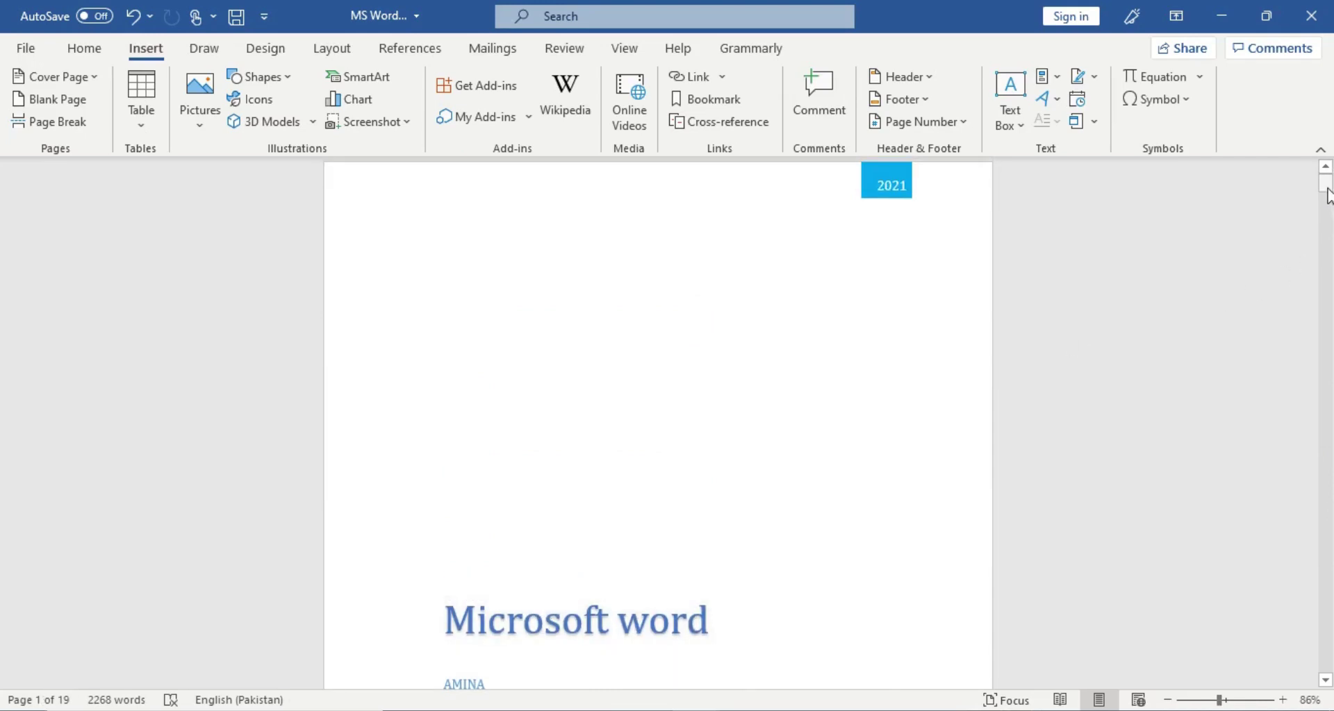
drag(1328, 192, 1329, 321)
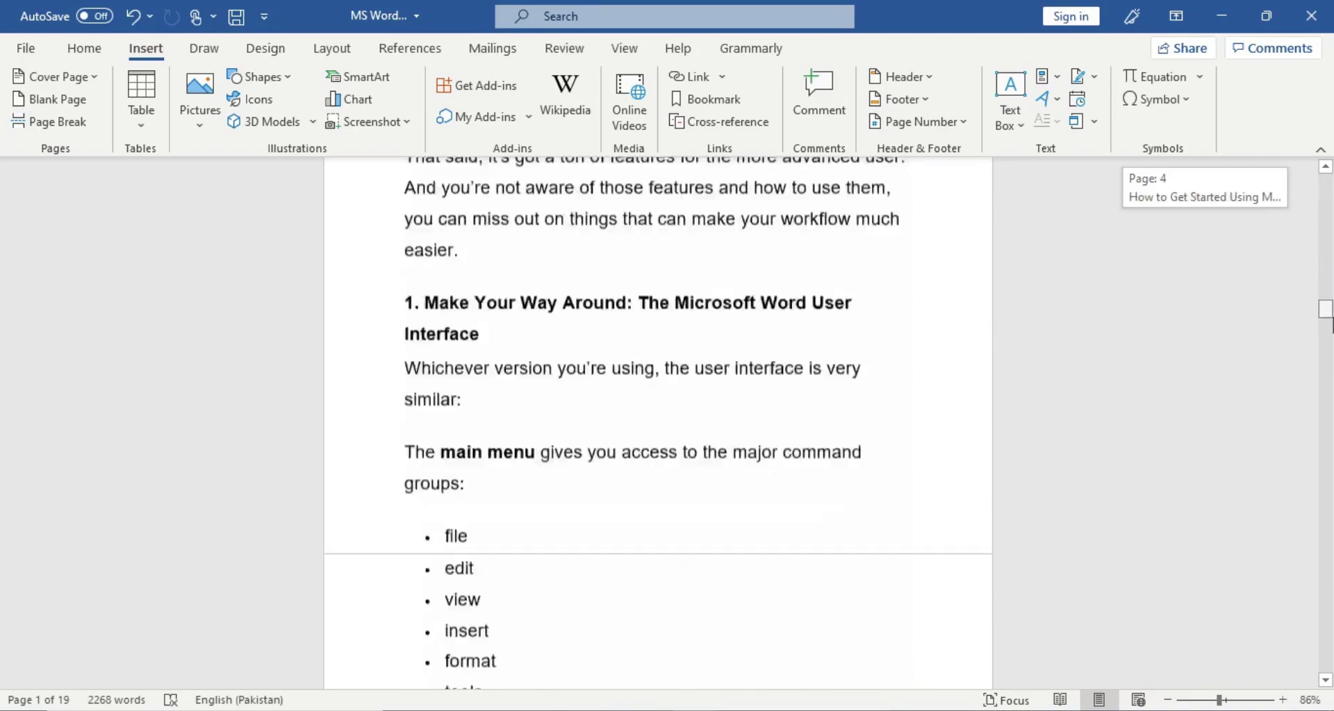
drag(1329, 321, 1327, 494)
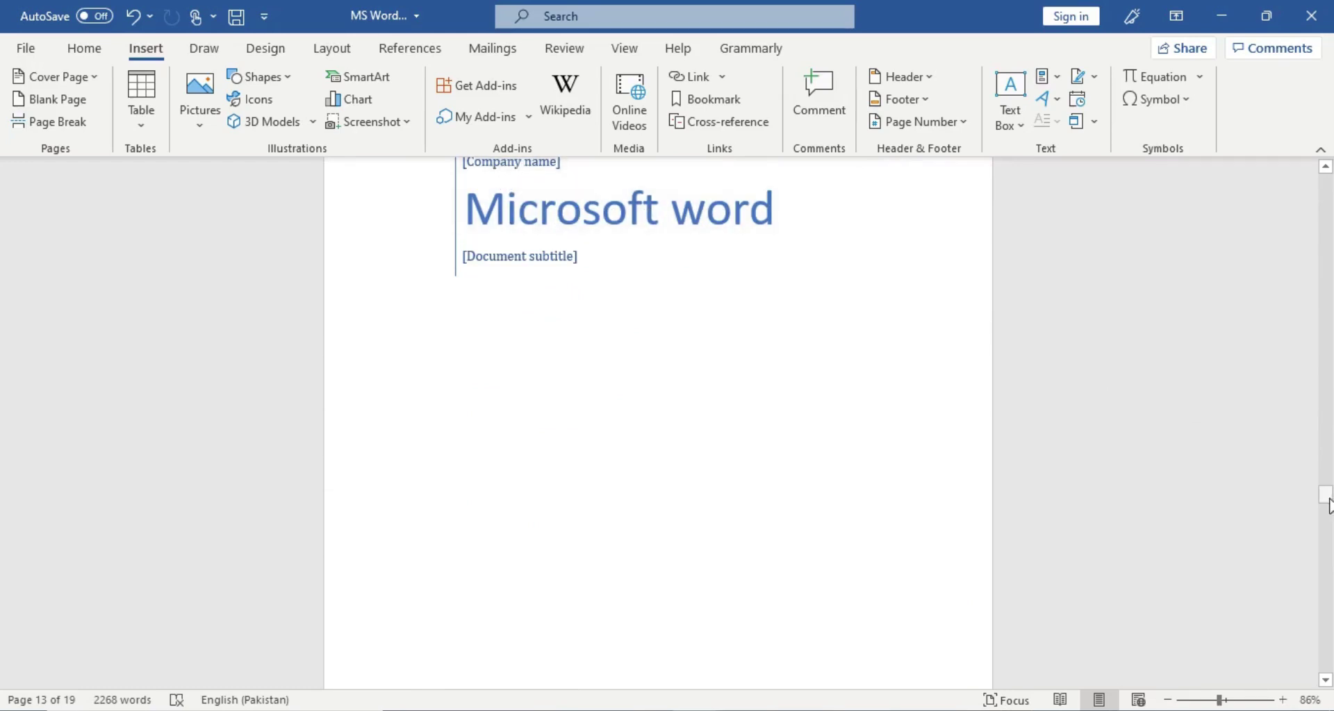
drag(1328, 506, 1328, 503)
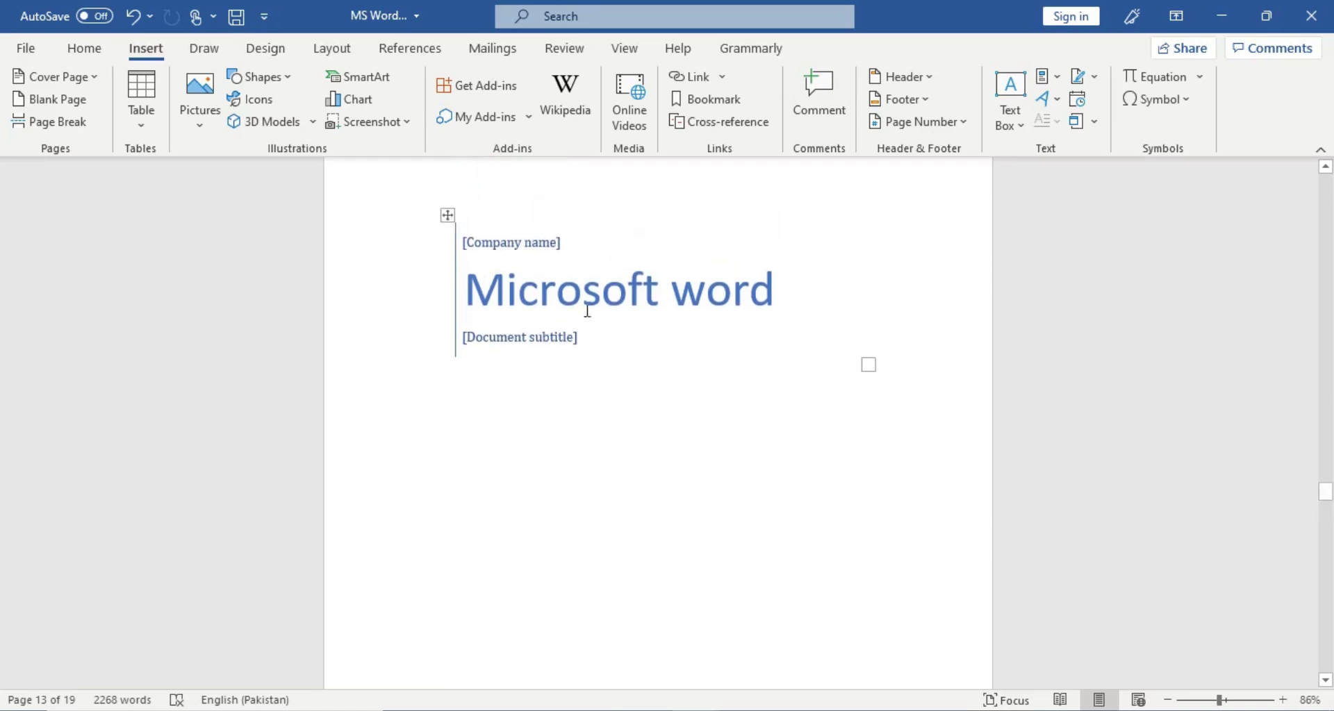
Enter 'Earning Skill 4all' as the Sideline cover's company name.
click(537, 252)
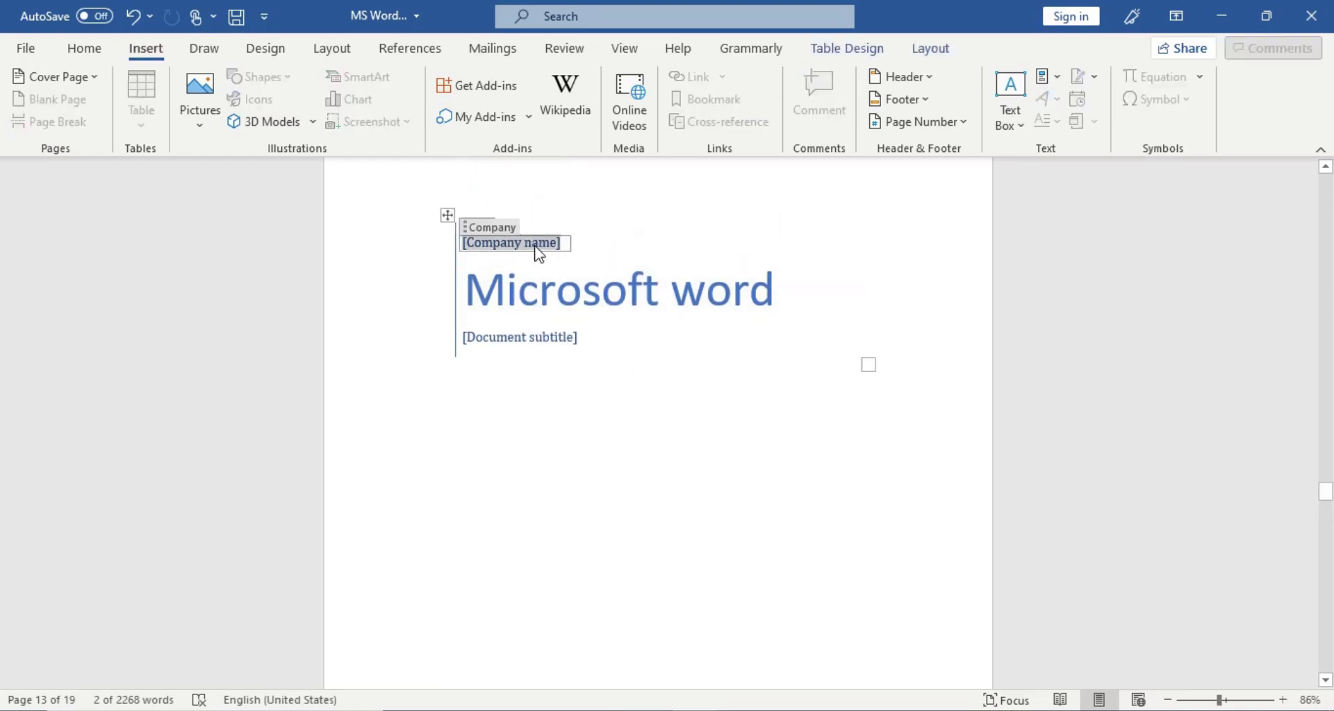
text(Earning Skill 4a)
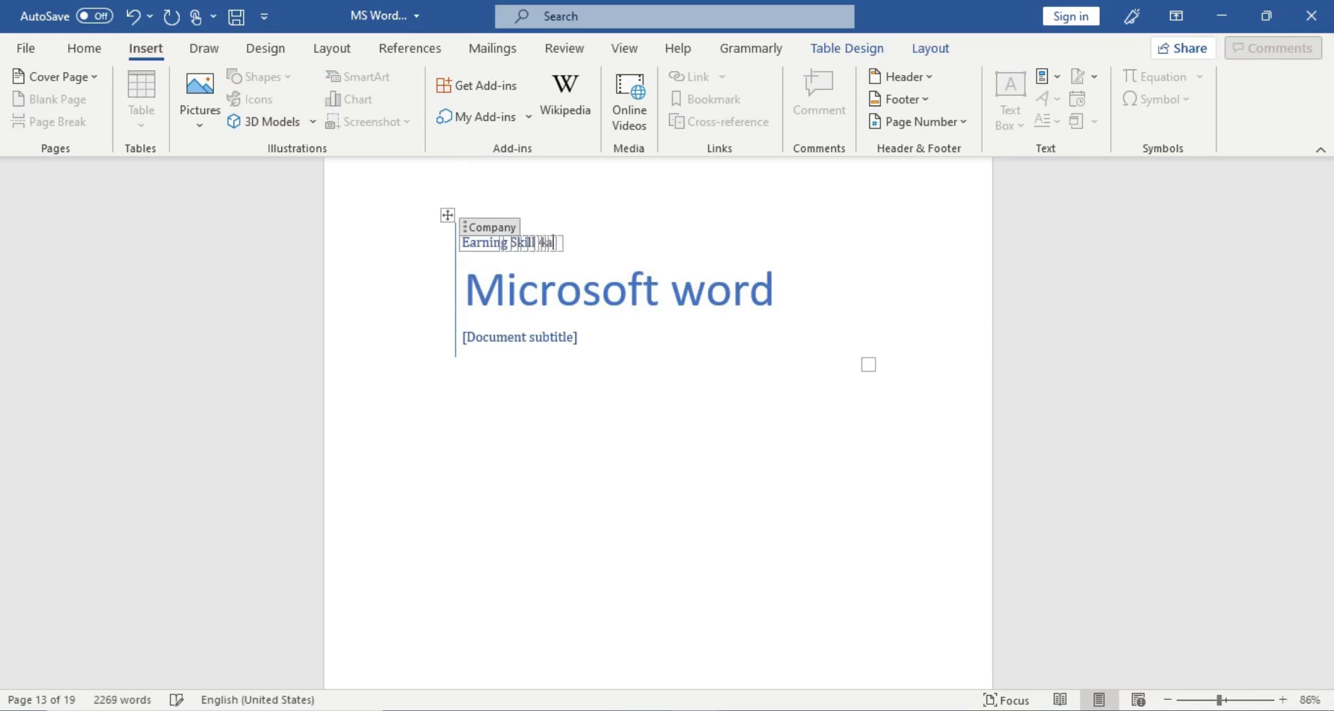
text(ll)
click(631, 221)
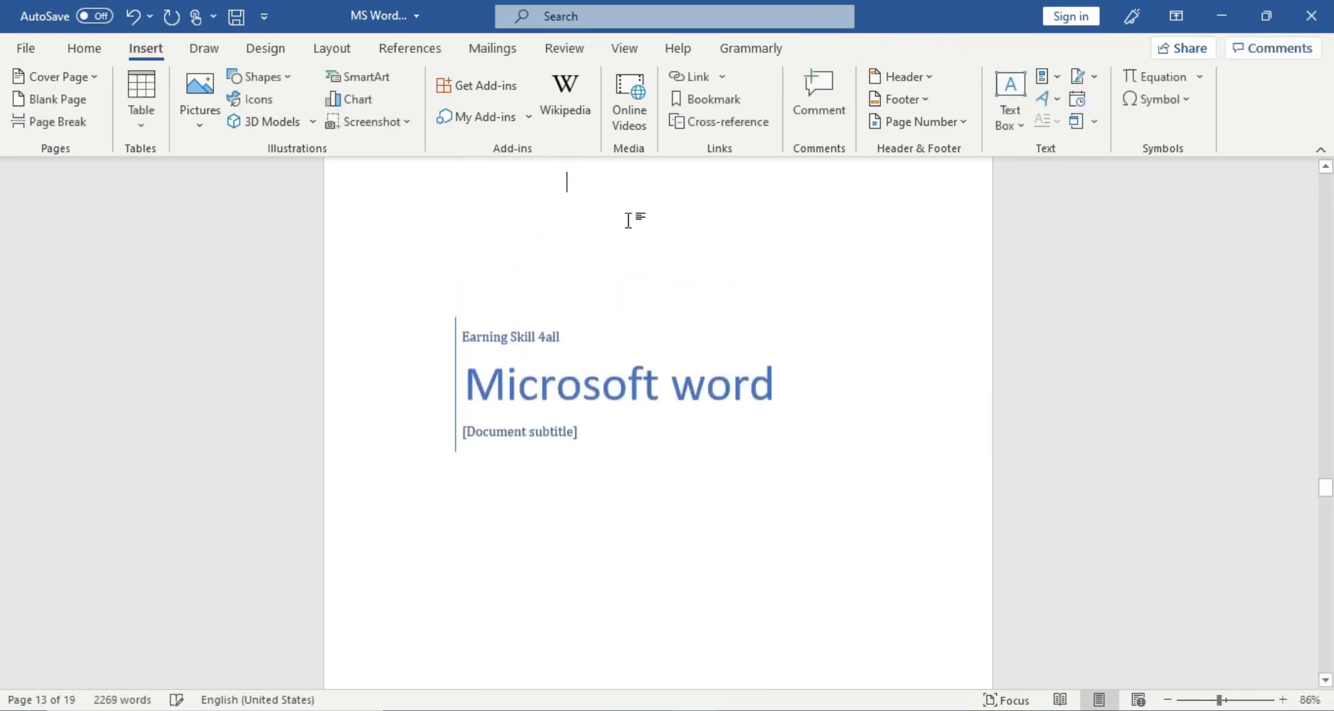
Delete the subtitle placeholder and bring page 13 with the Microsoft word title into view.
click(548, 434)
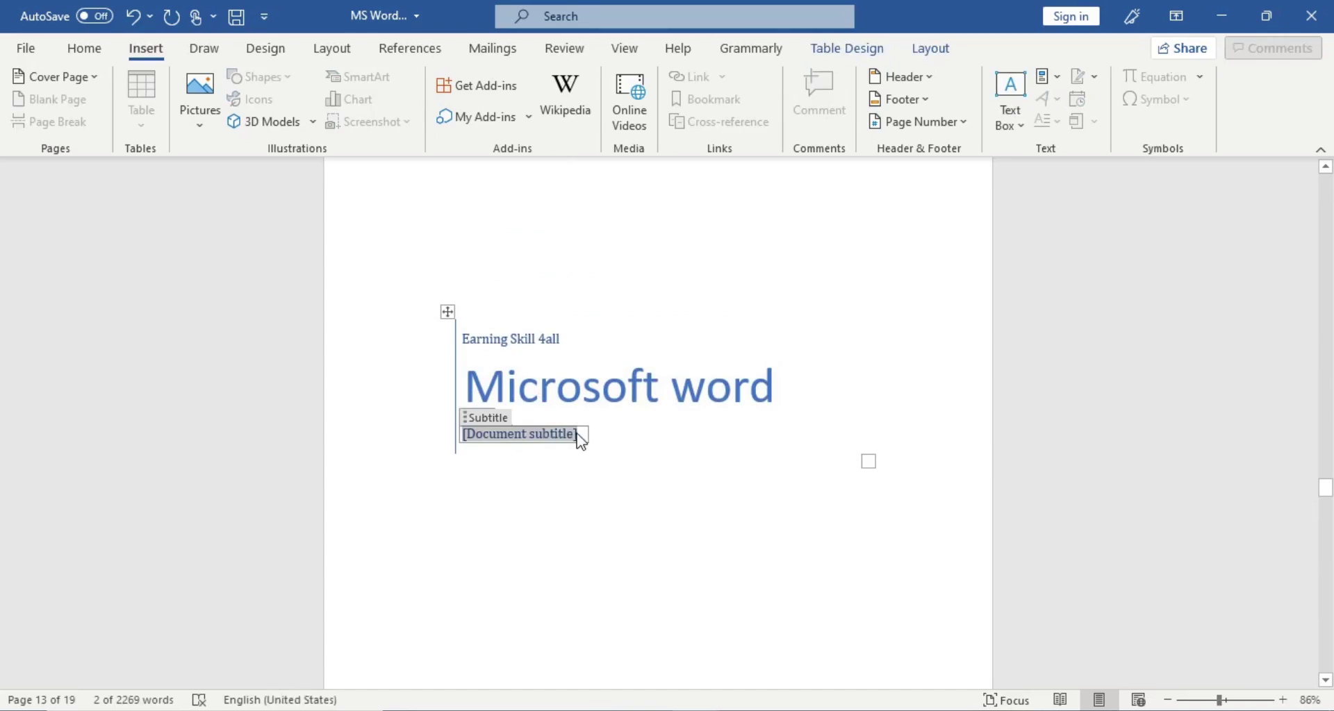
key(BackSpace)
key(BackSpace)
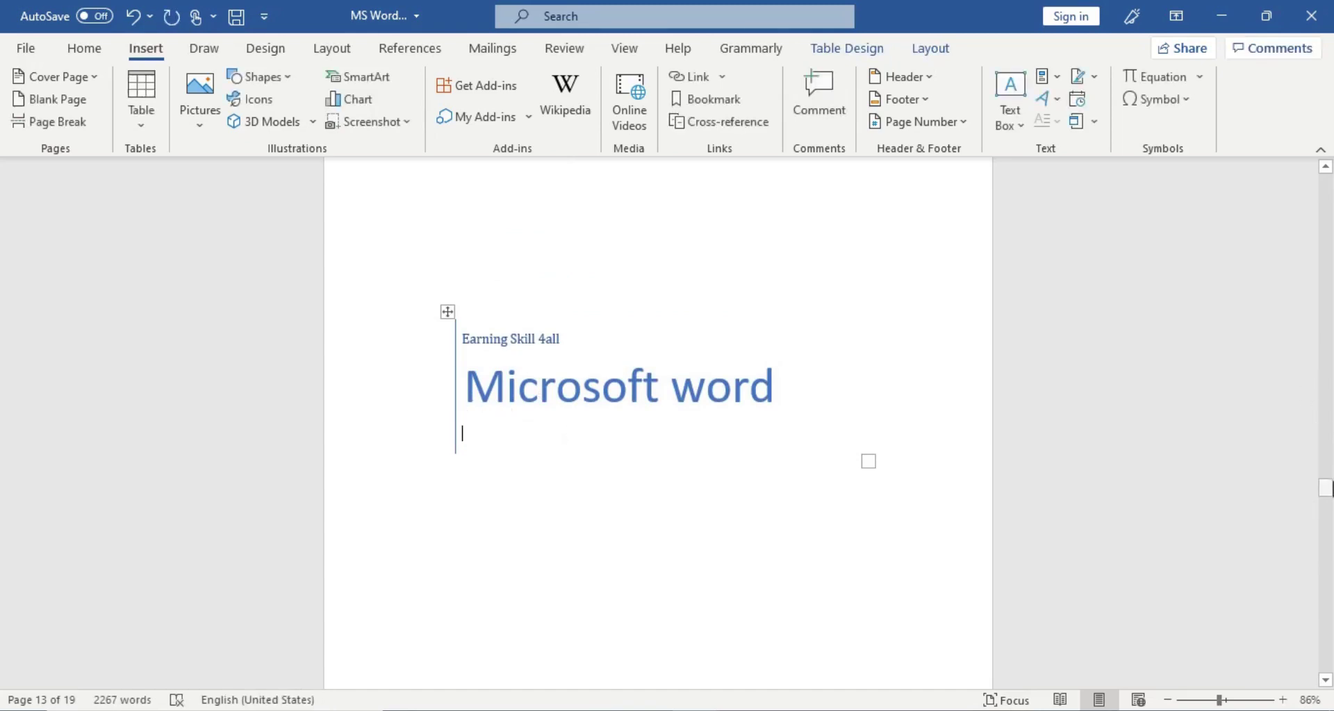
drag(1326, 488, 1325, 501)
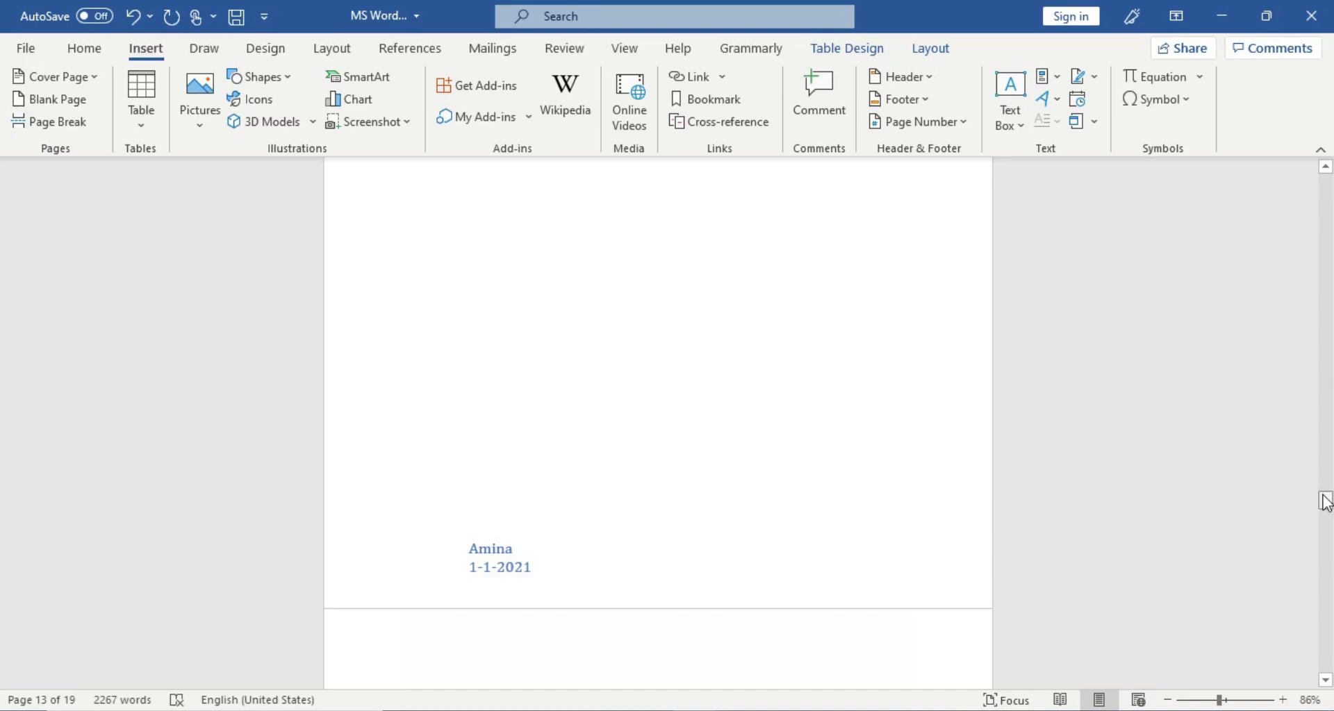
drag(1325, 502, 1325, 490)
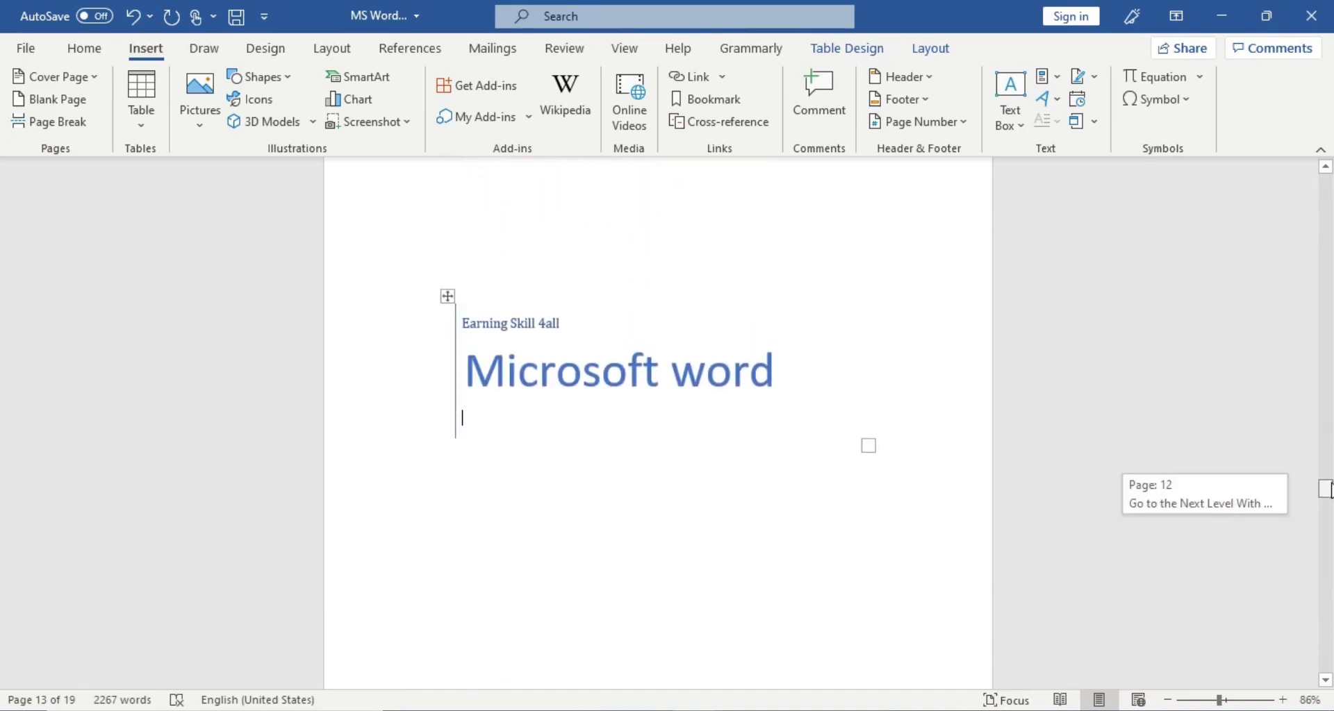
Keep the Filigree cover page in the Cover Pages gallery under the Report category.
click(65, 80)
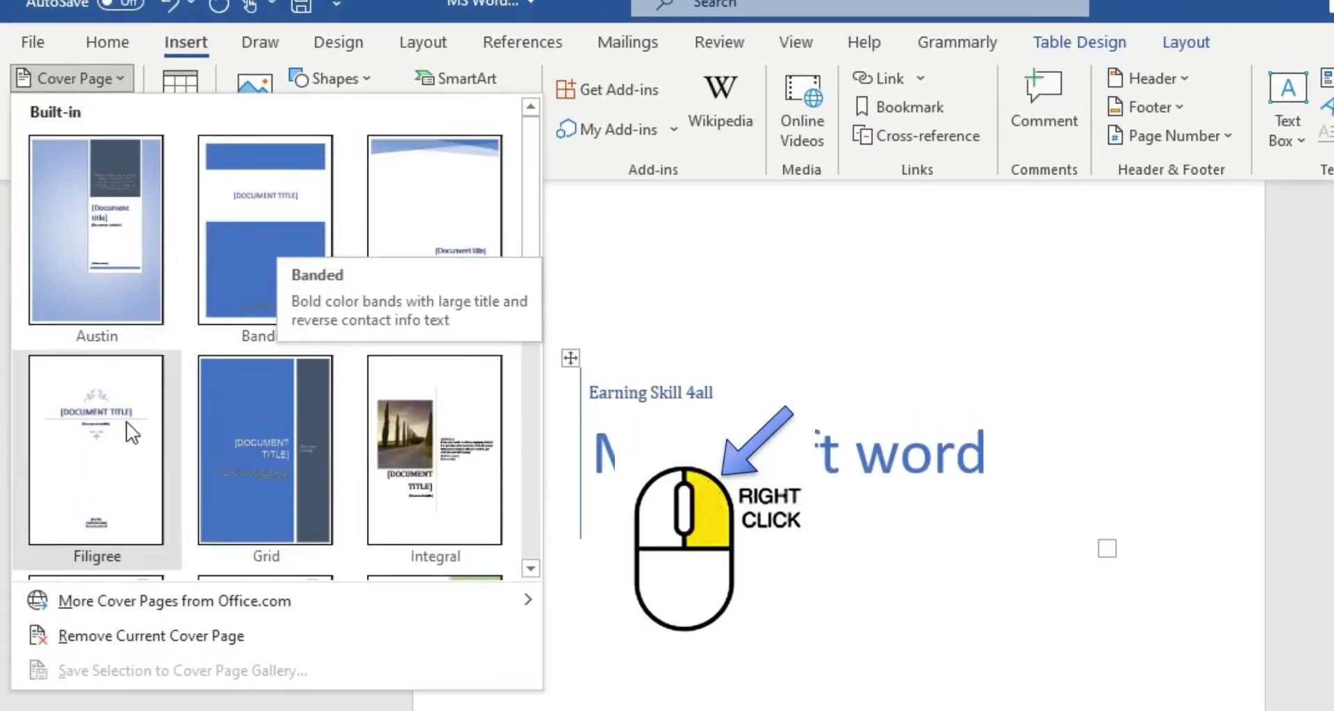
right_click(97, 439)
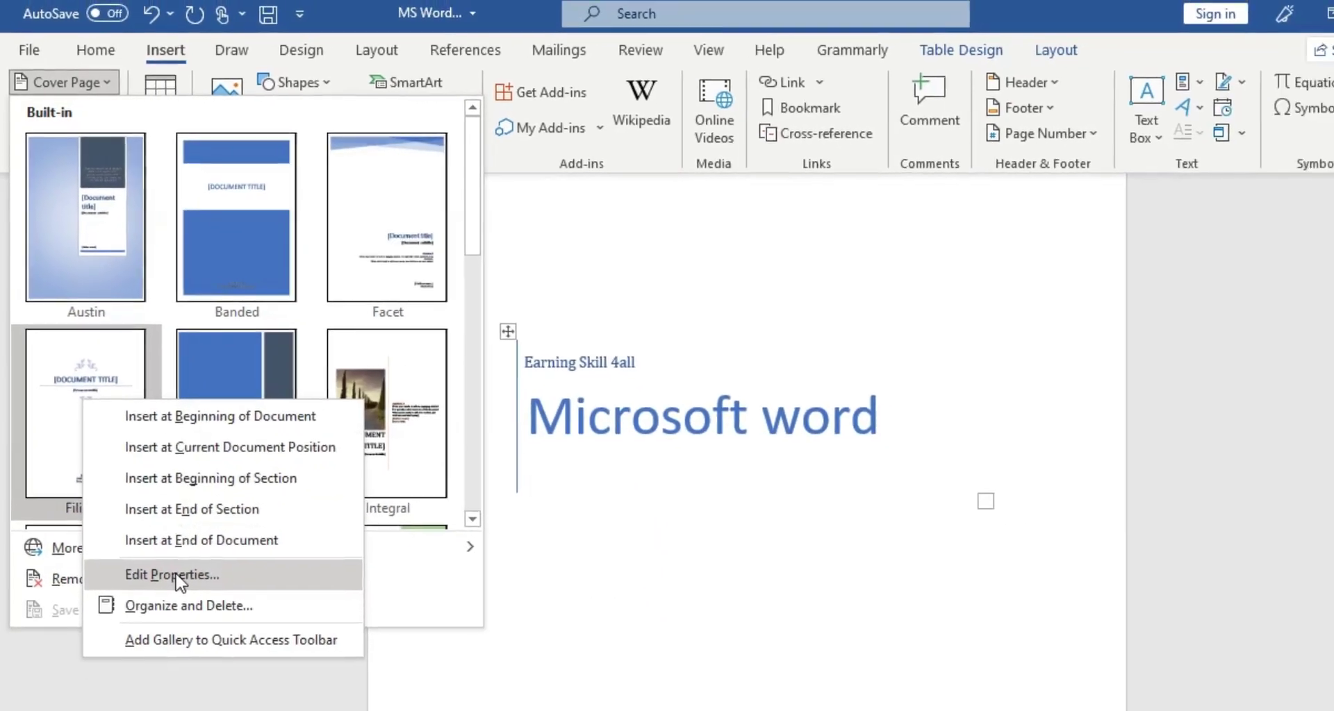
click(195, 631)
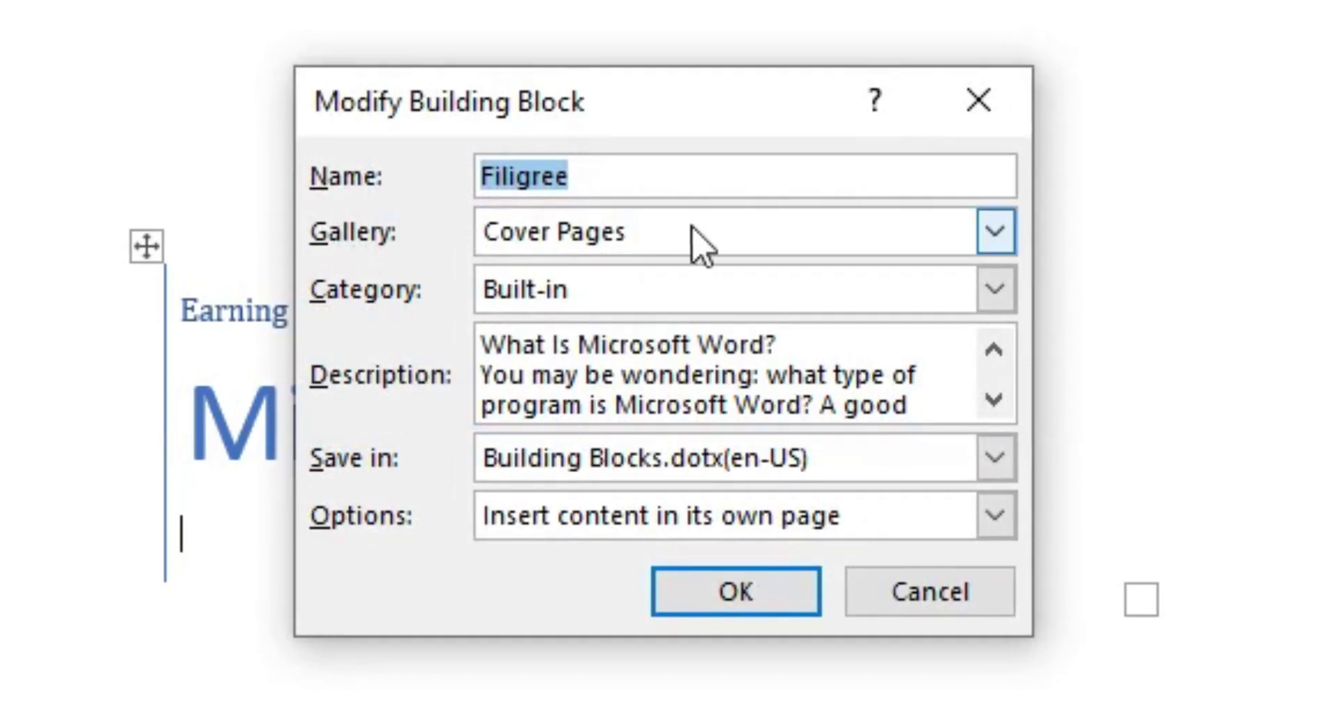
click(995, 233)
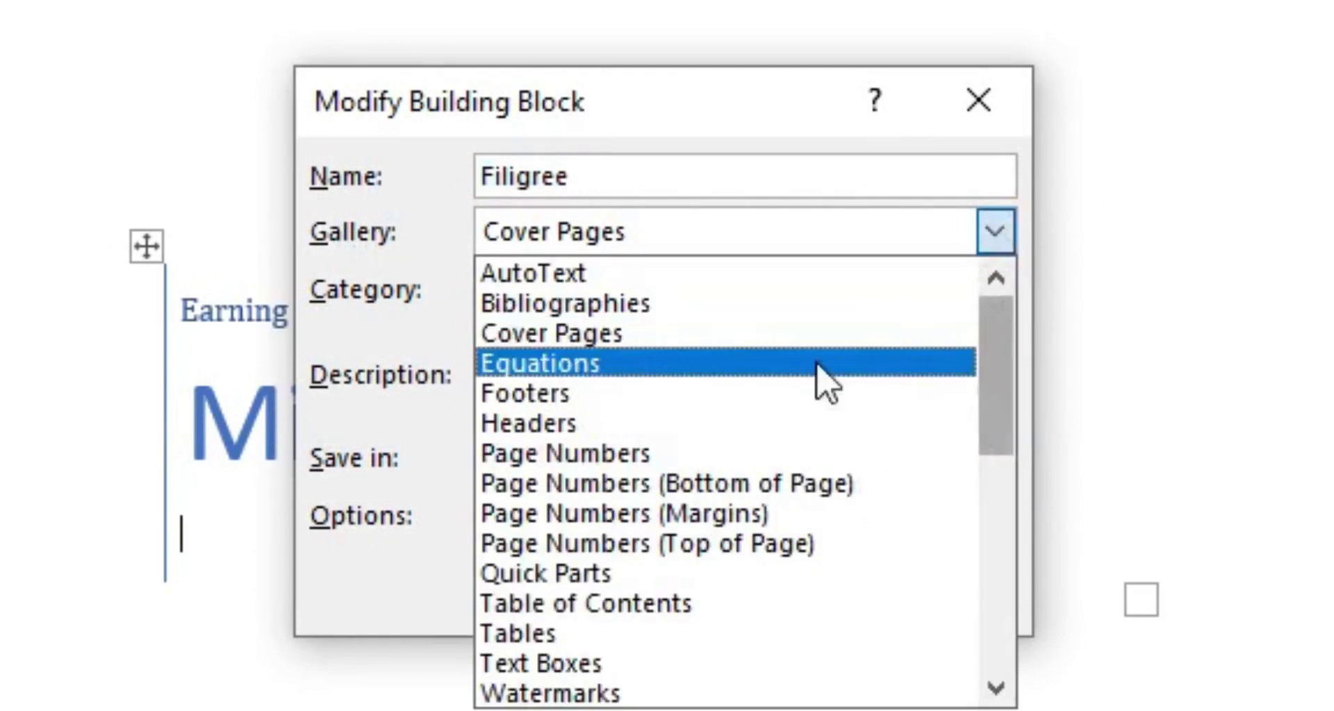
click(720, 94)
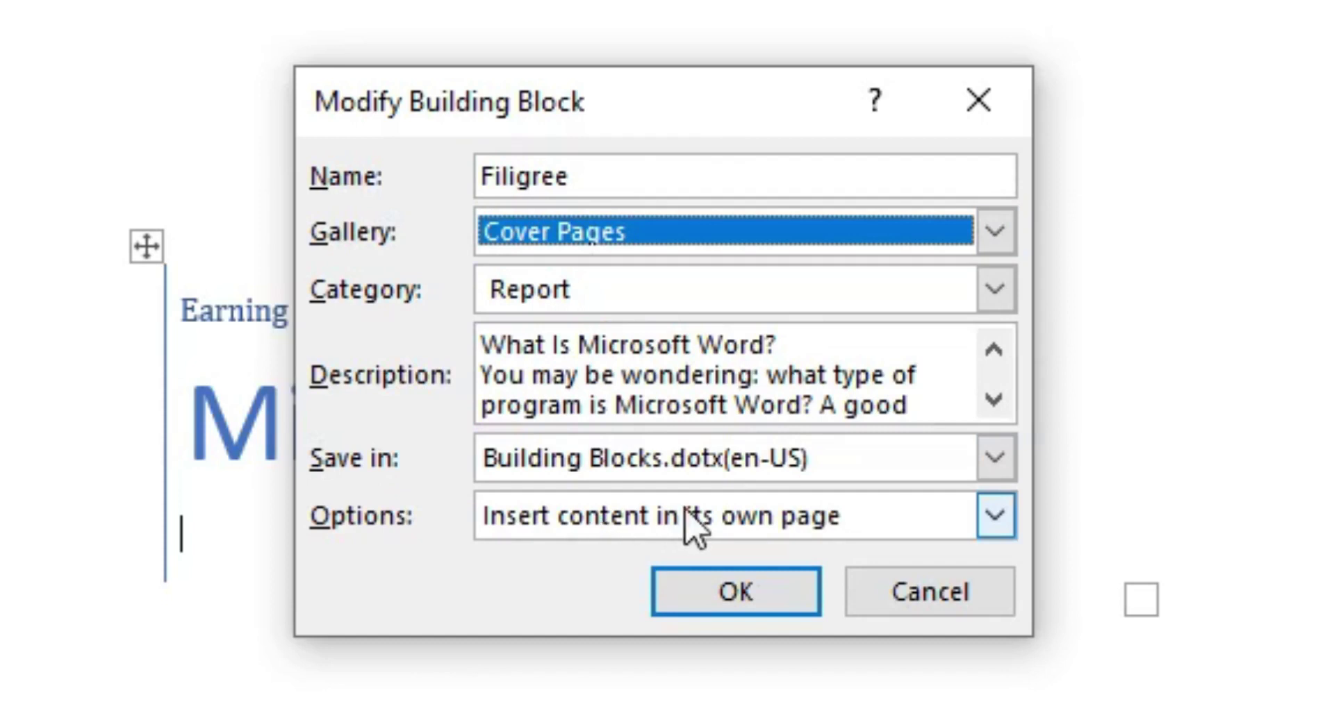
click(694, 576)
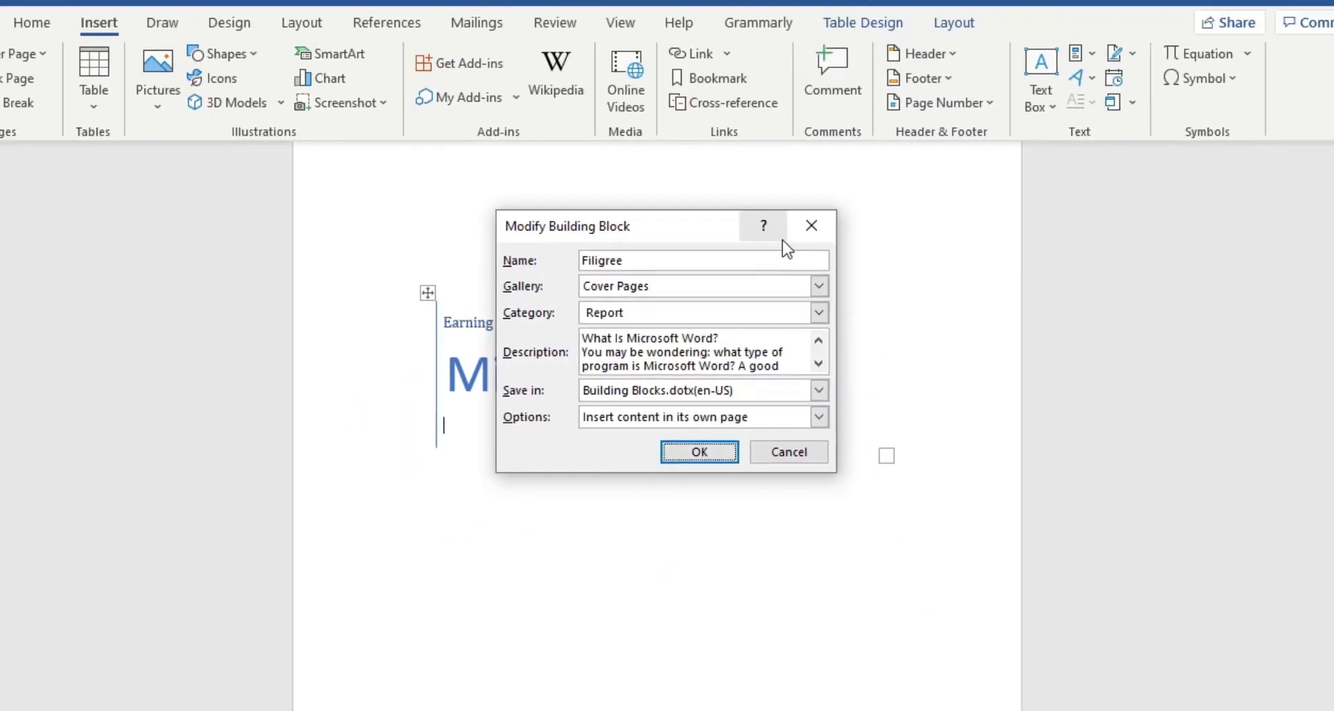
click(802, 230)
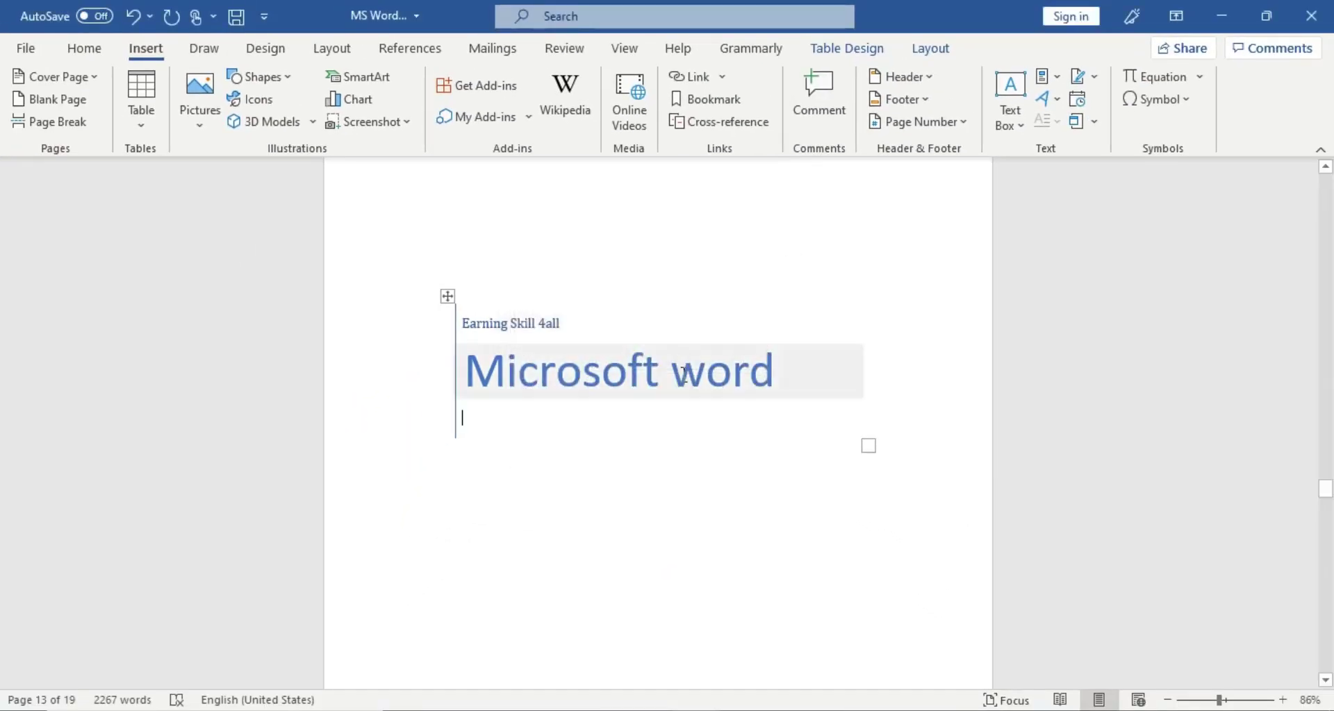
Copy the heading and first paragraph on page 2.
mouse_move(1326, 490)
mouse_down()
mouse_move(1329, 186)
mouse_move(1325, 207)
mouse_up()
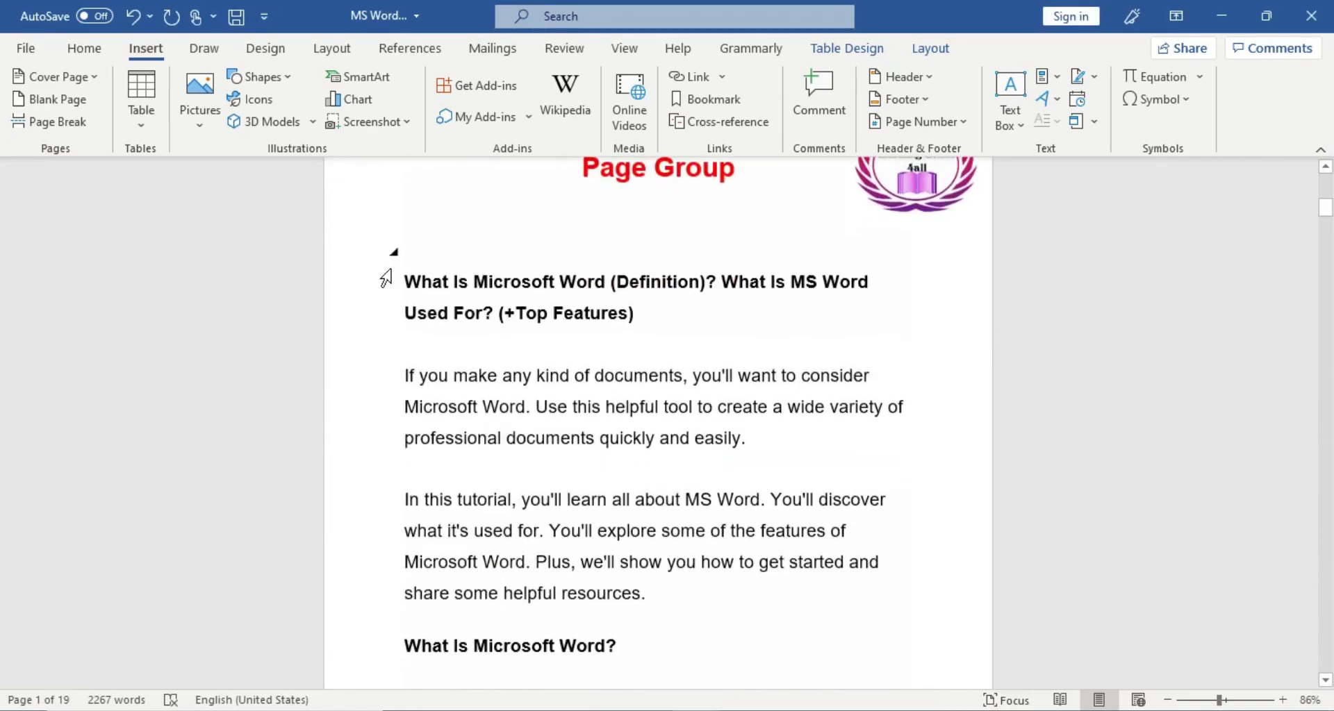
mouse_move(410, 286)
mouse_down()
mouse_move(761, 351)
mouse_move(759, 440)
mouse_up()
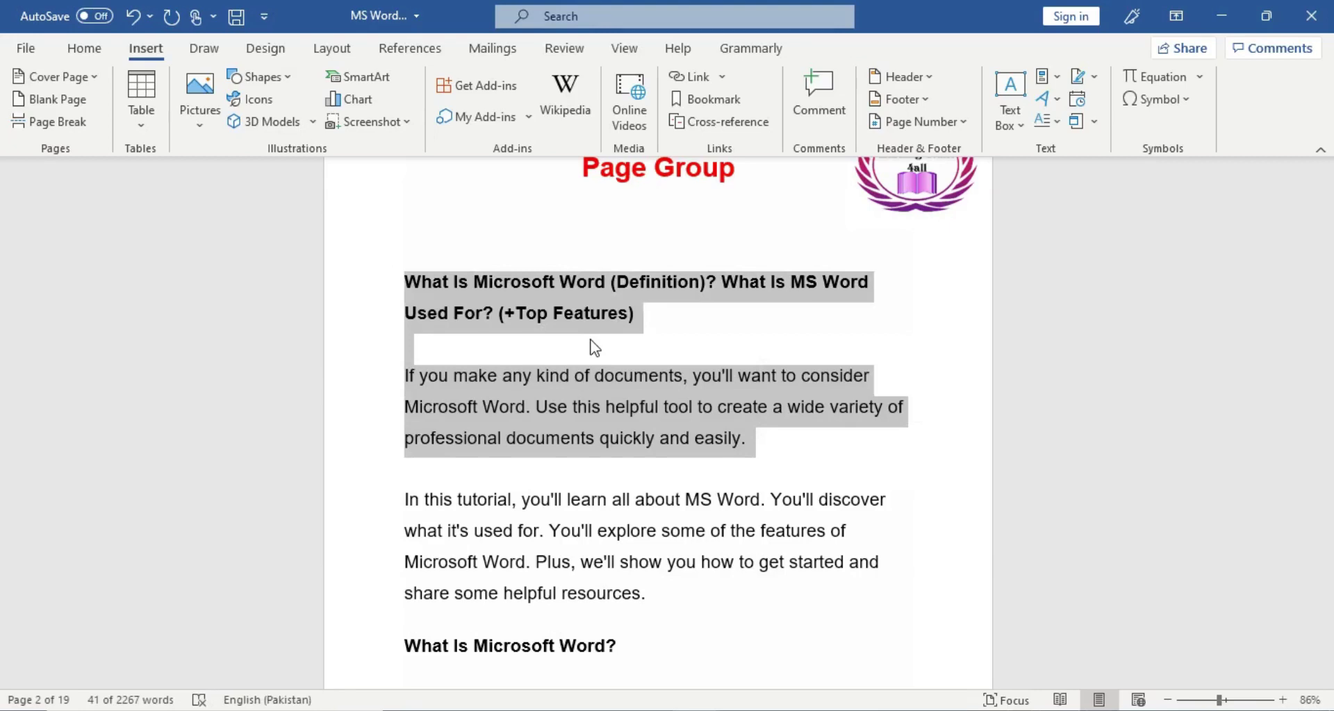
right_click(592, 345)
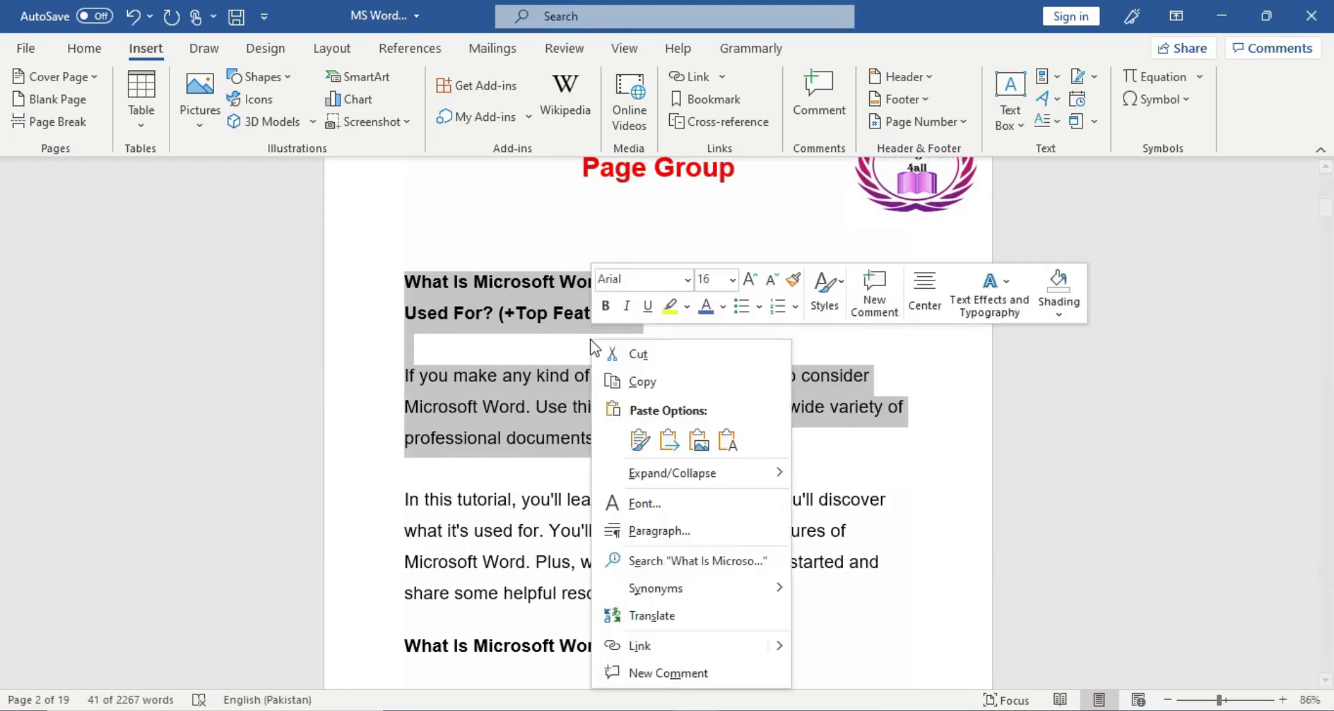
click(629, 380)
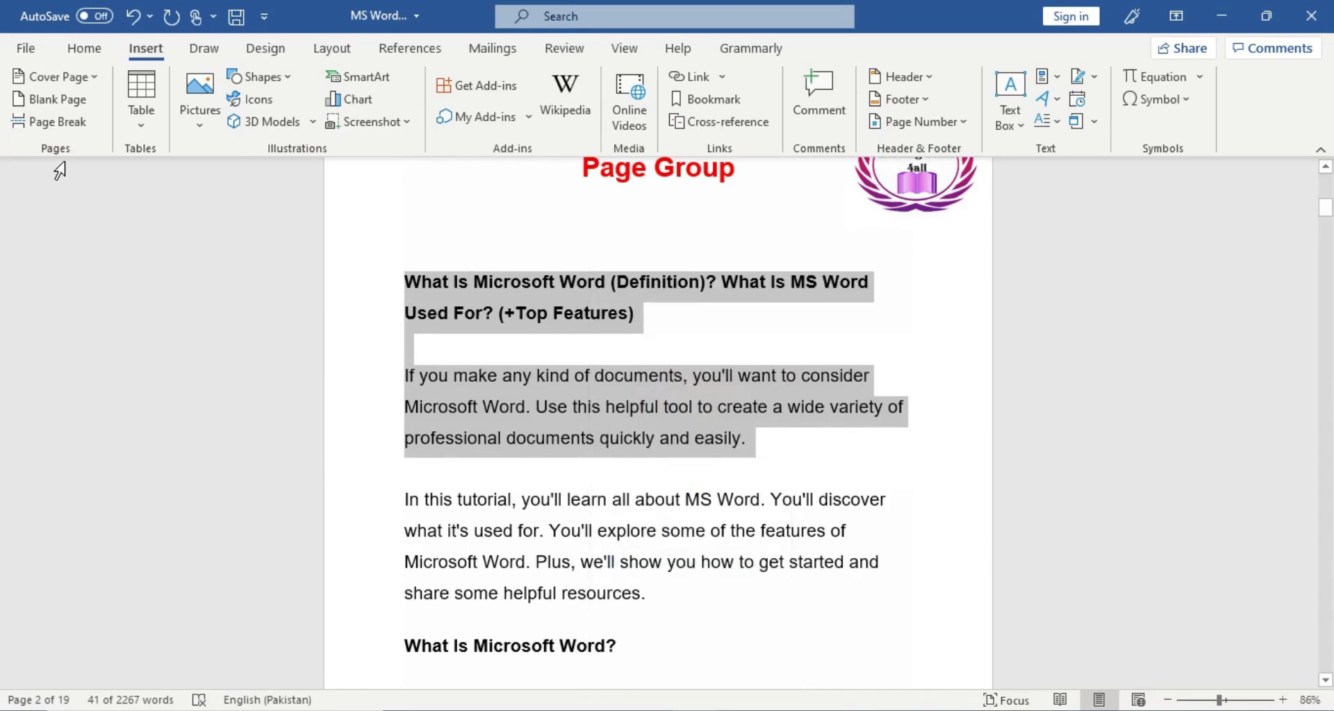
click(71, 77)
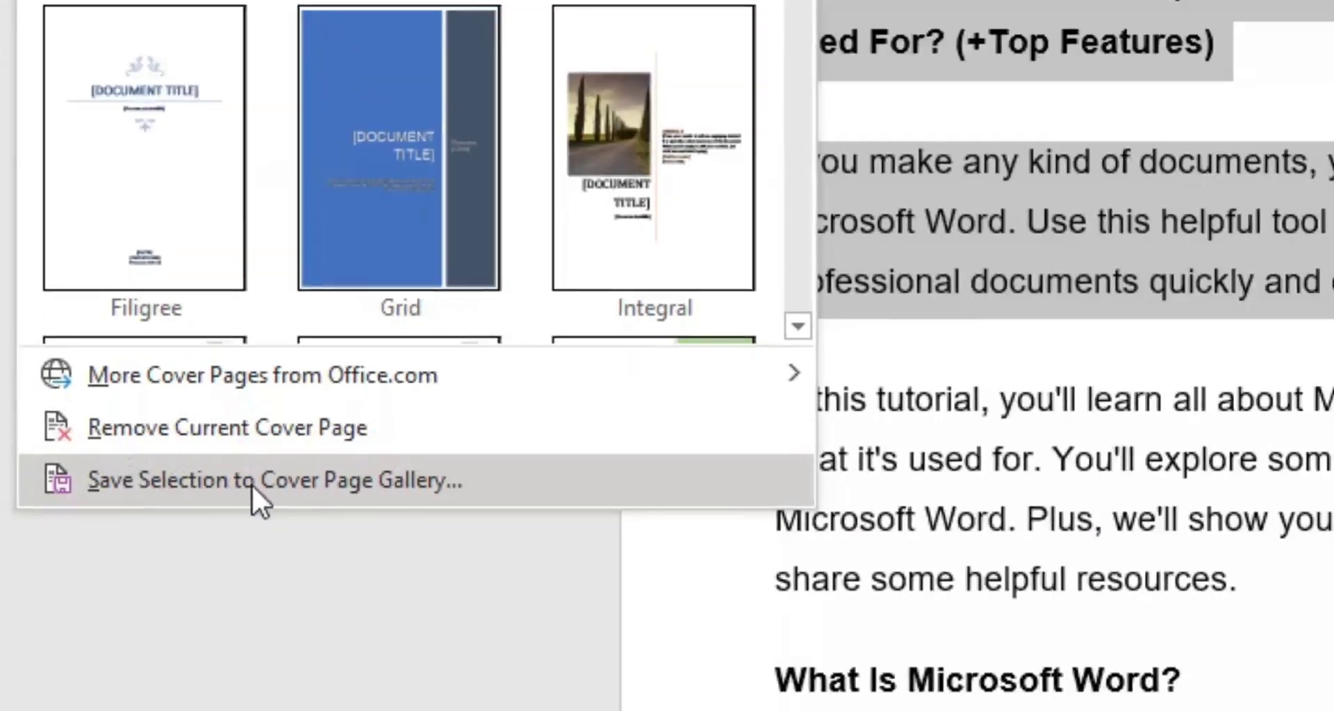
Name the new cover page entry 'What Is Microsoft Word' and paste the copied paragraph as its description.
click(428, 448)
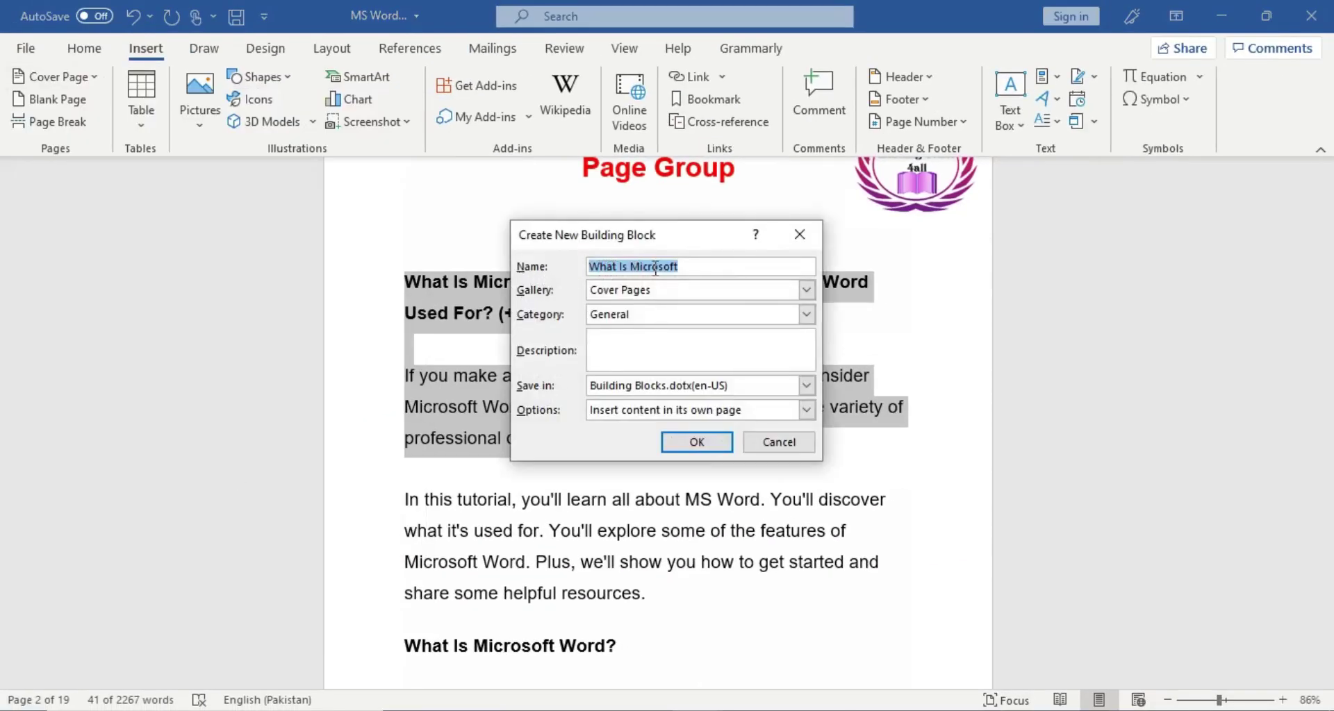
click(690, 268)
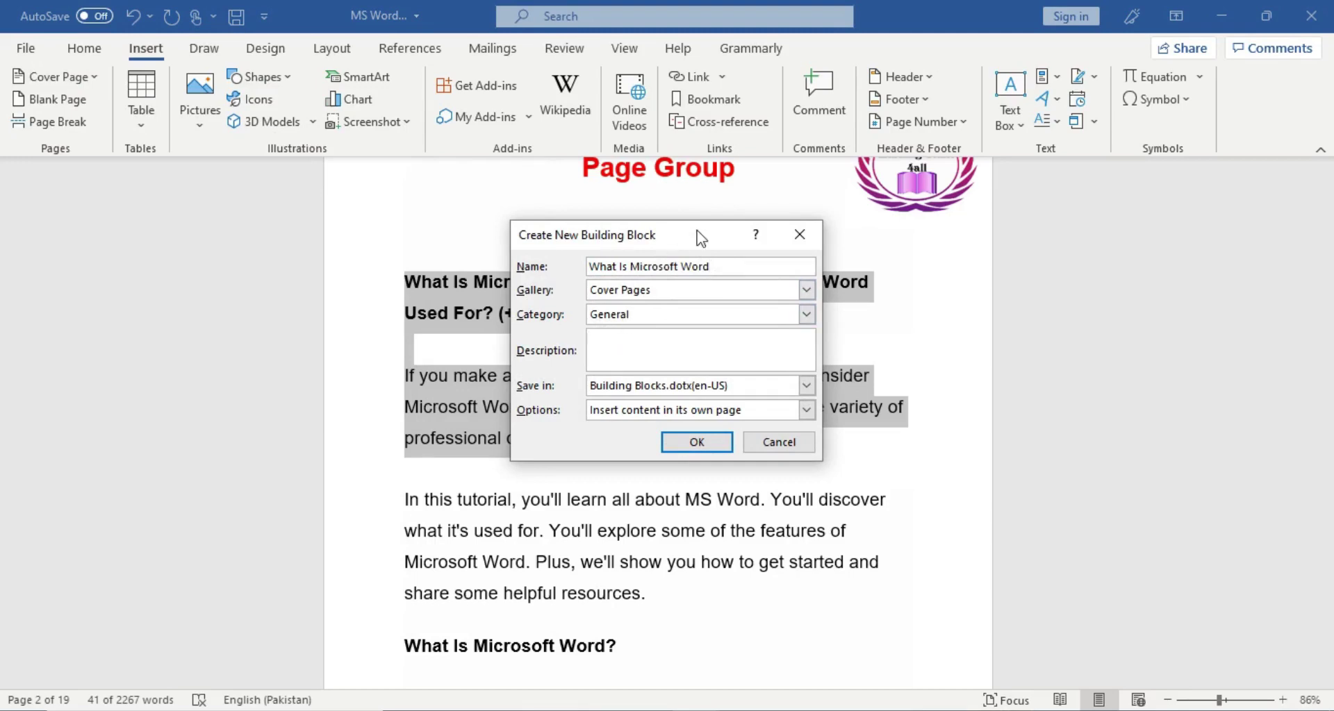
mouse_move(728, 237)
mouse_down()
mouse_move(1065, 177)
mouse_move(1026, 139)
mouse_up()
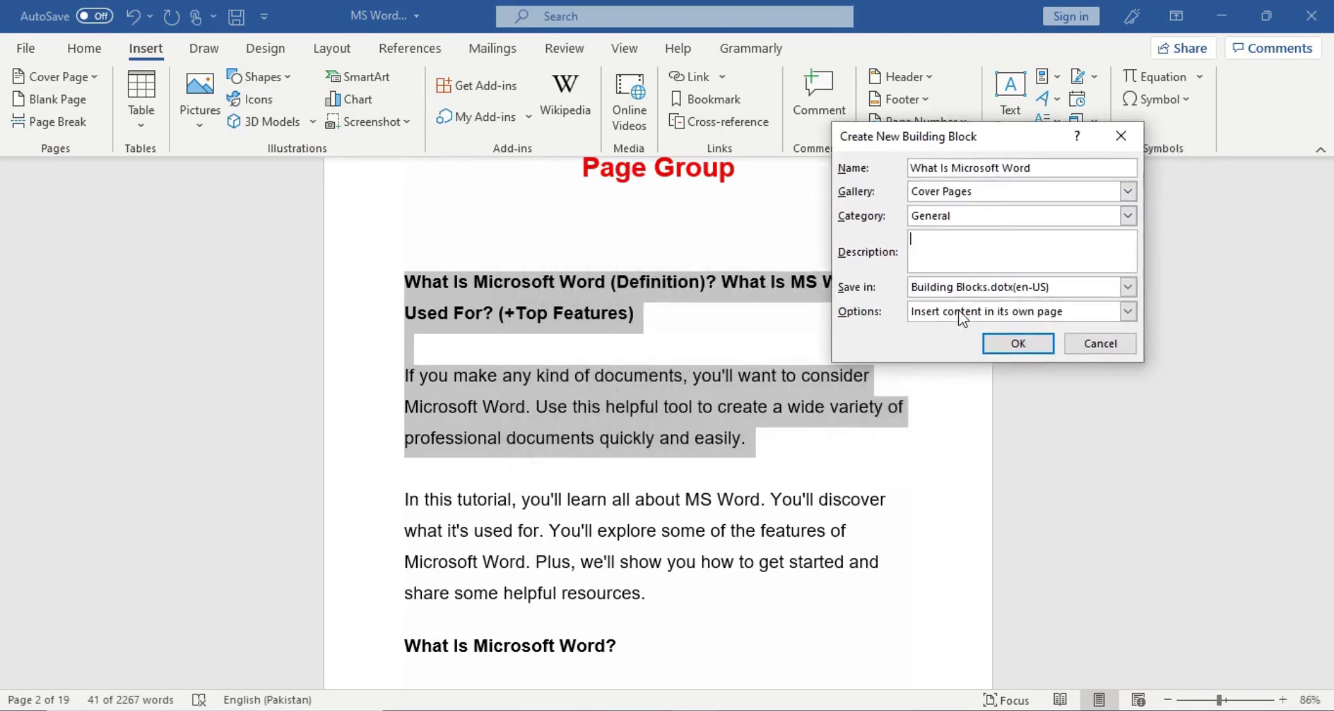
key(ctrl+v)
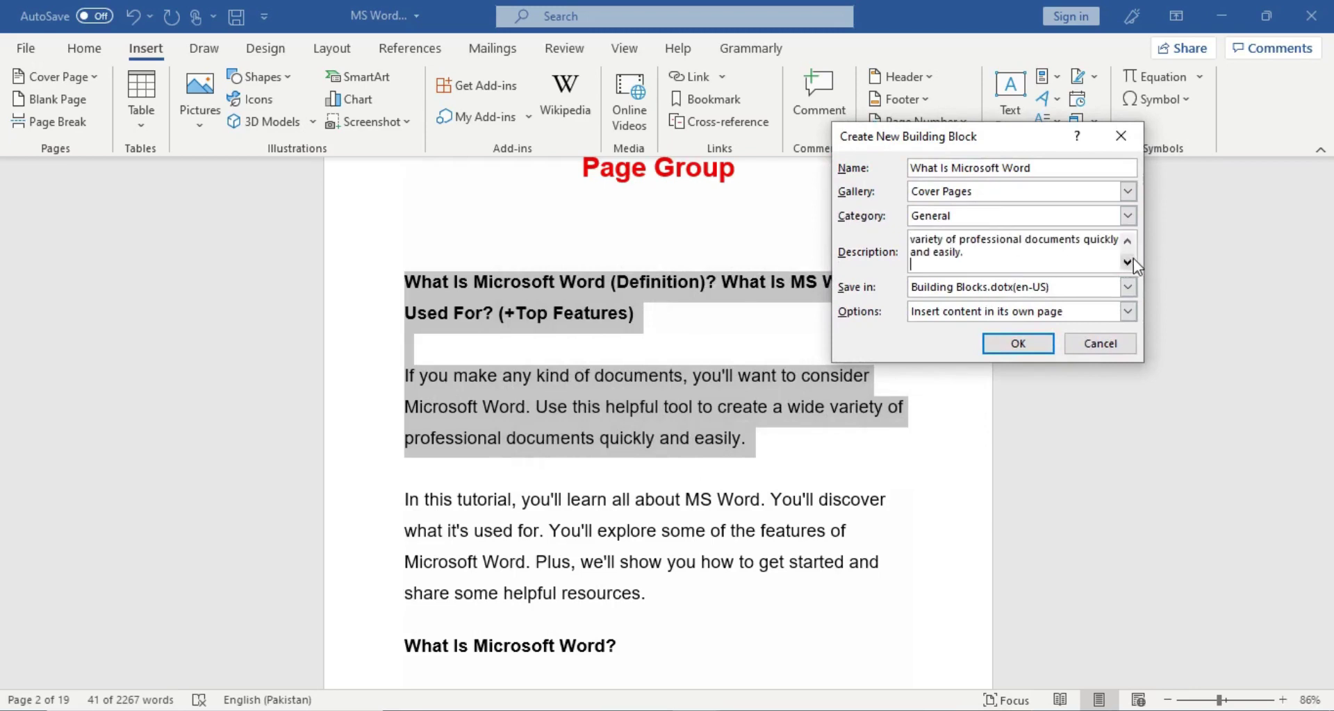
Save the 'What Is Microsoft Word' building block and confirm it appears under General in the cover gallery.
click(1031, 344)
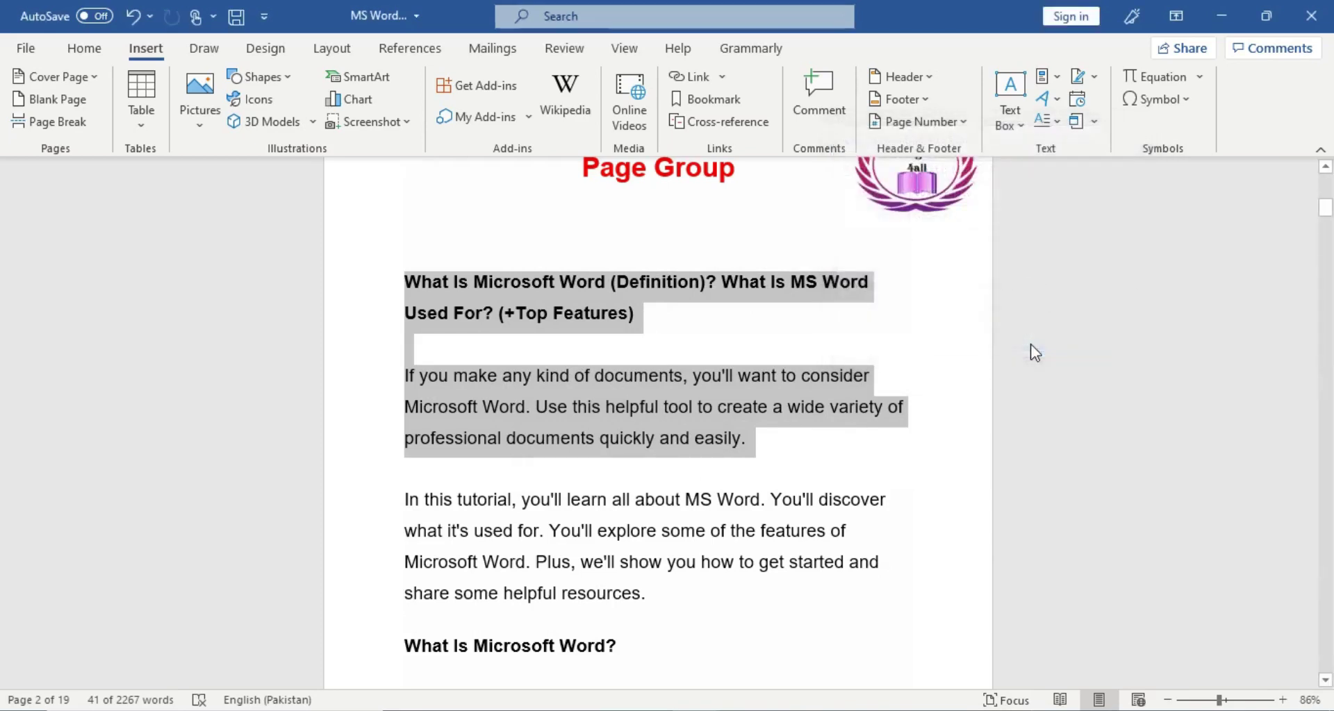
click(751, 368)
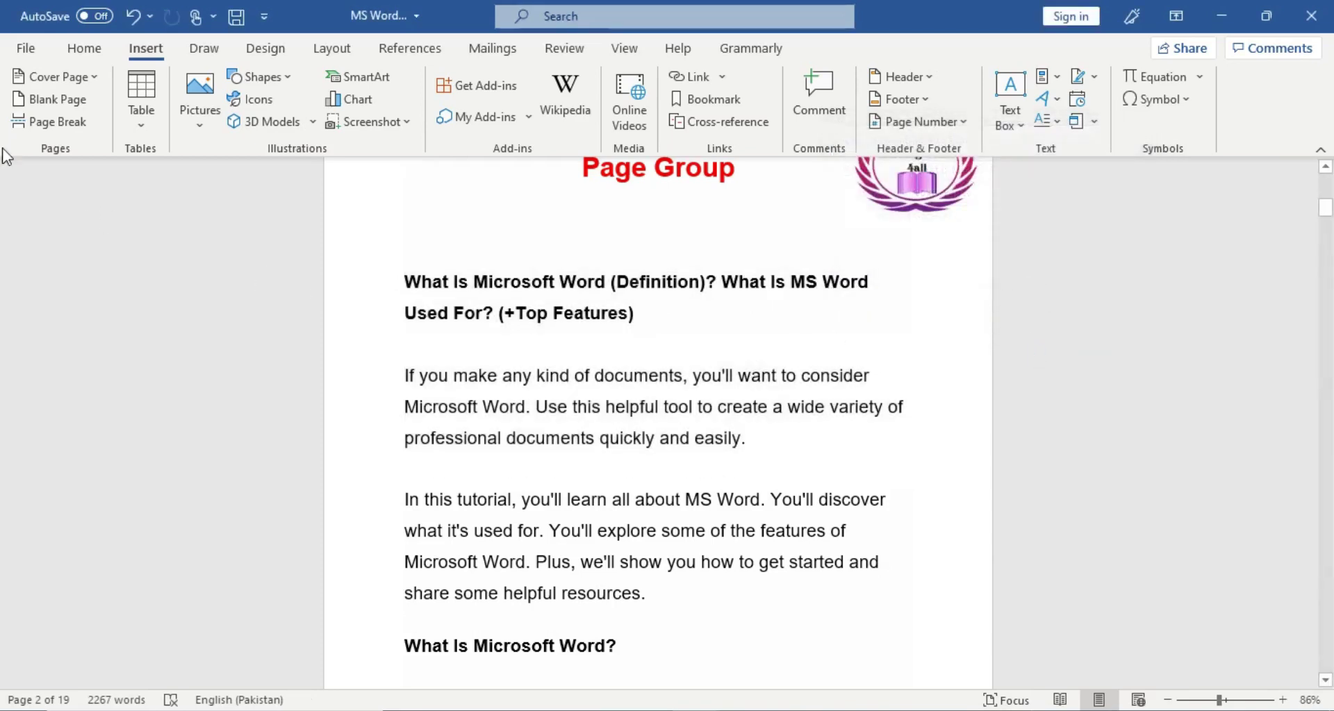
click(60, 85)
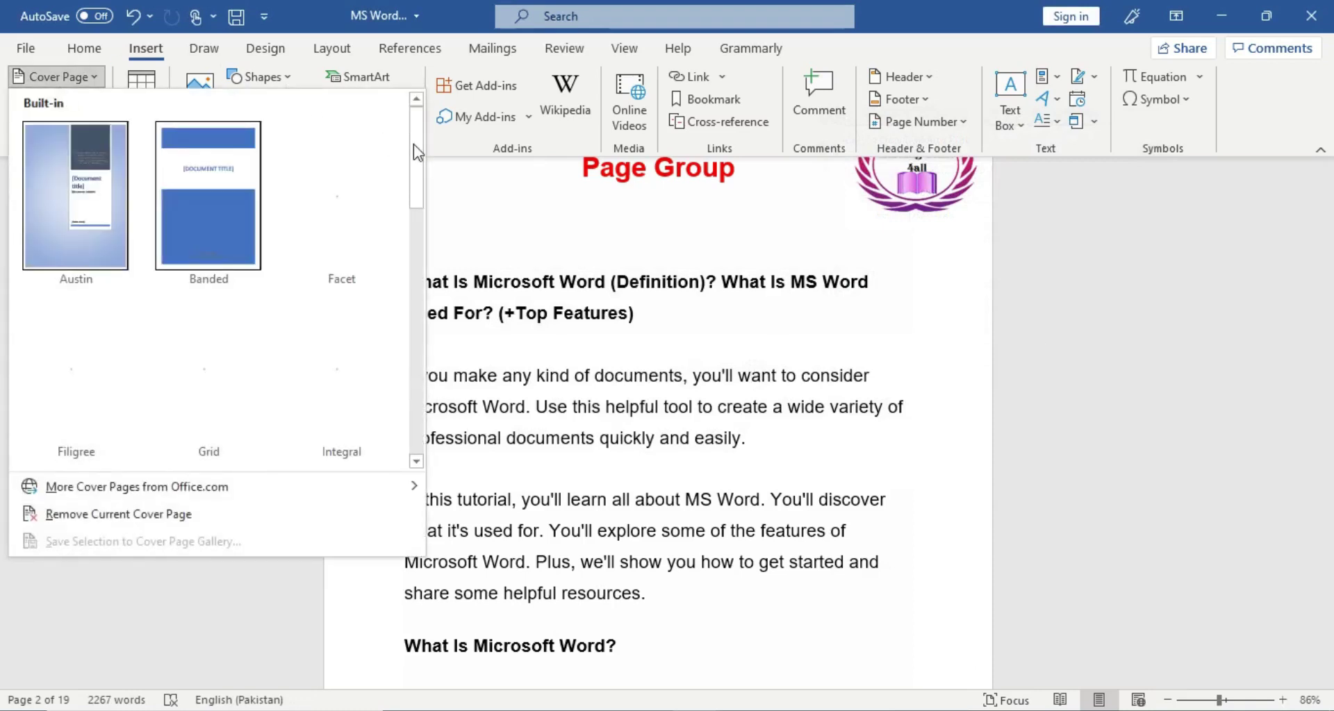
drag(414, 144, 419, 290)
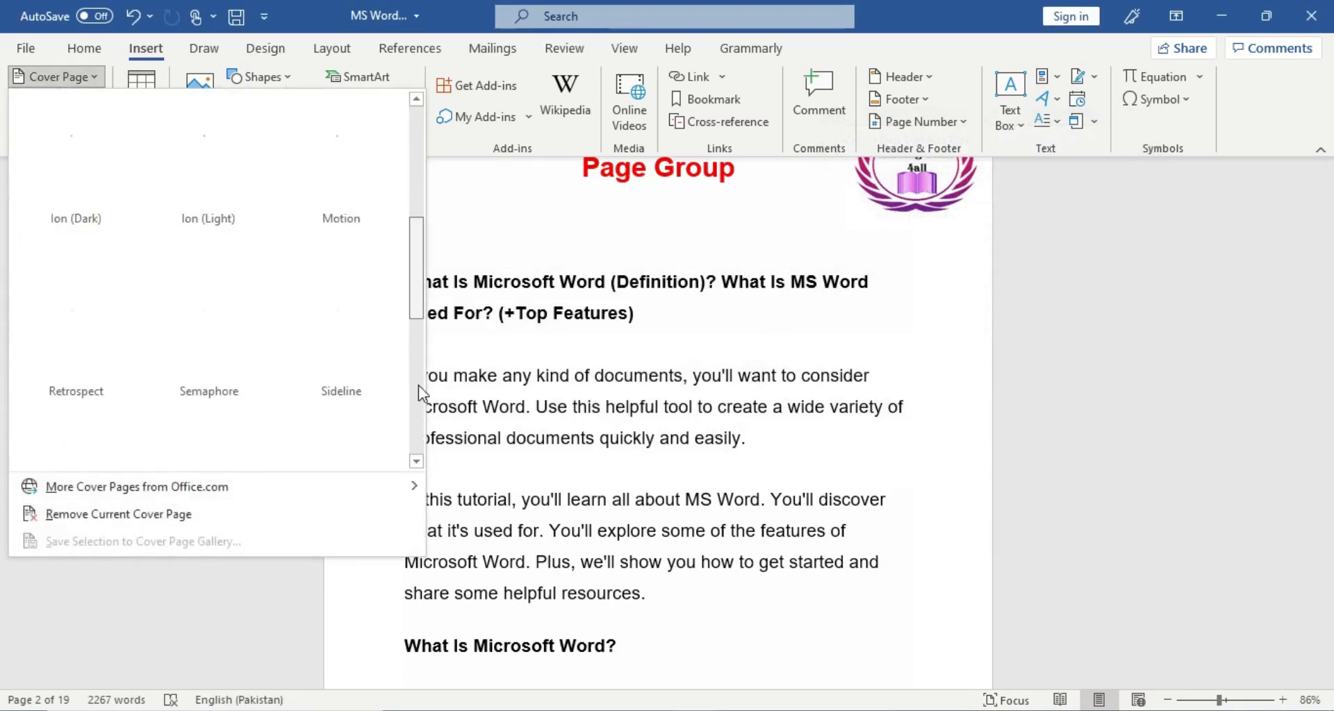
drag(418, 385, 418, 393)
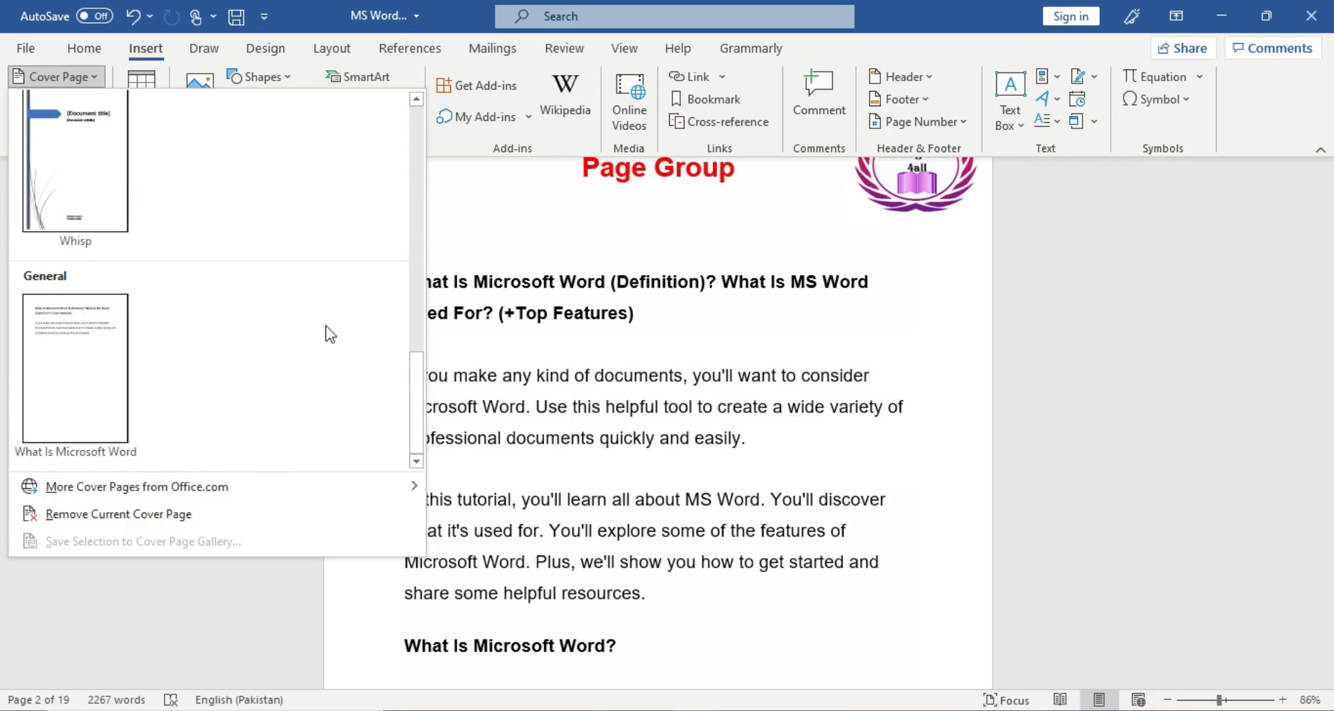
click(653, 289)
Scroll to the last page, page 19, ending with the Help & Learning paragraph.
drag(1326, 201, 1327, 169)
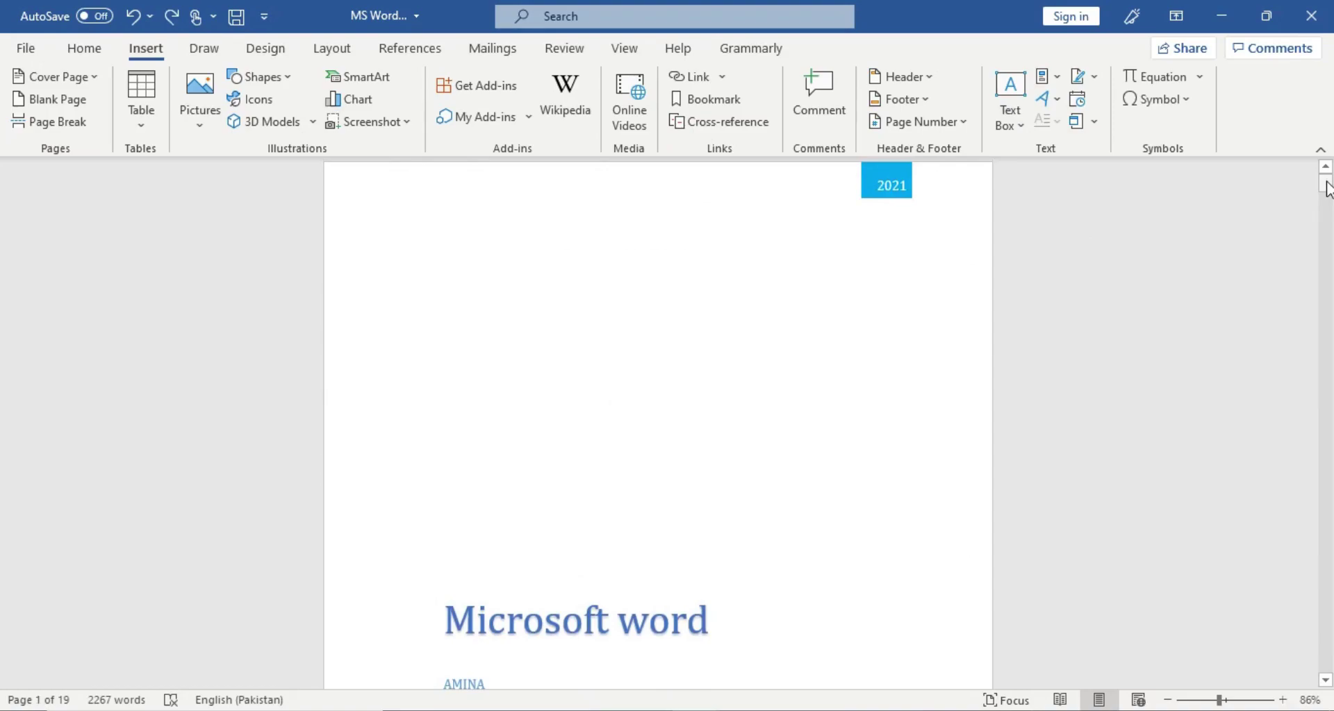
drag(1327, 188, 1325, 666)
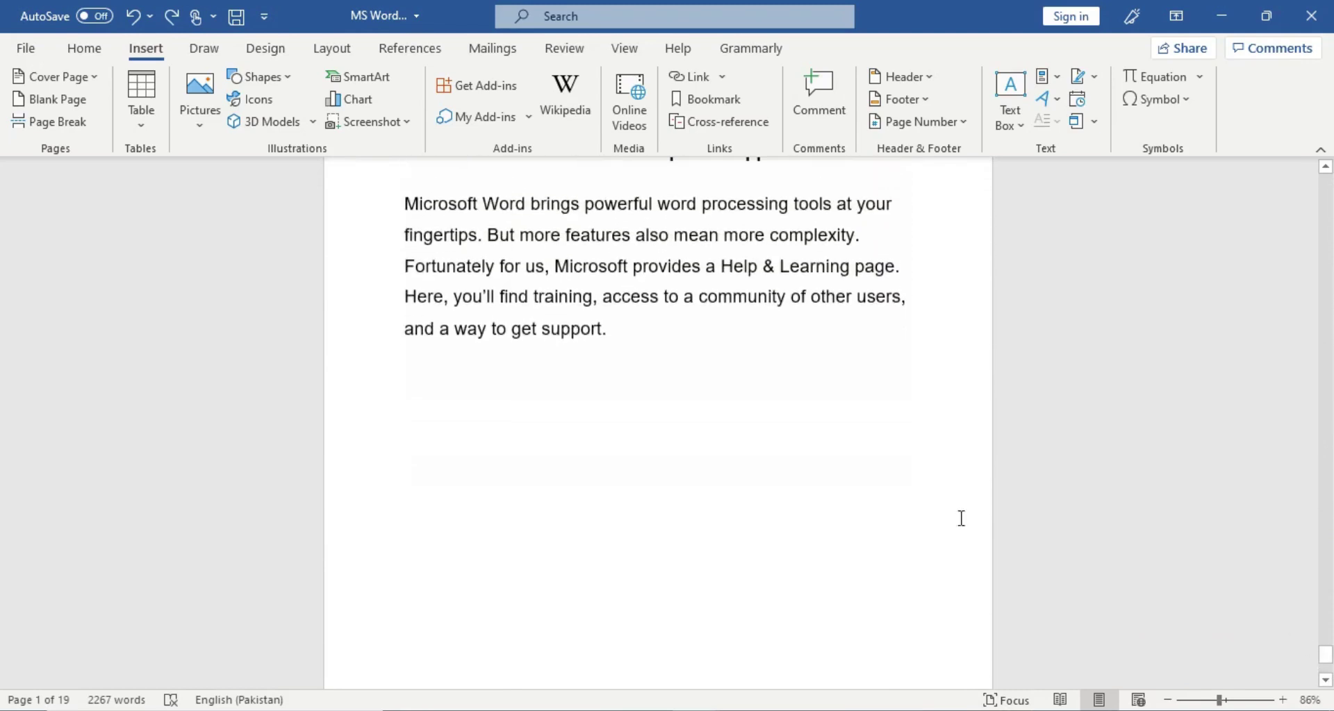
click(495, 381)
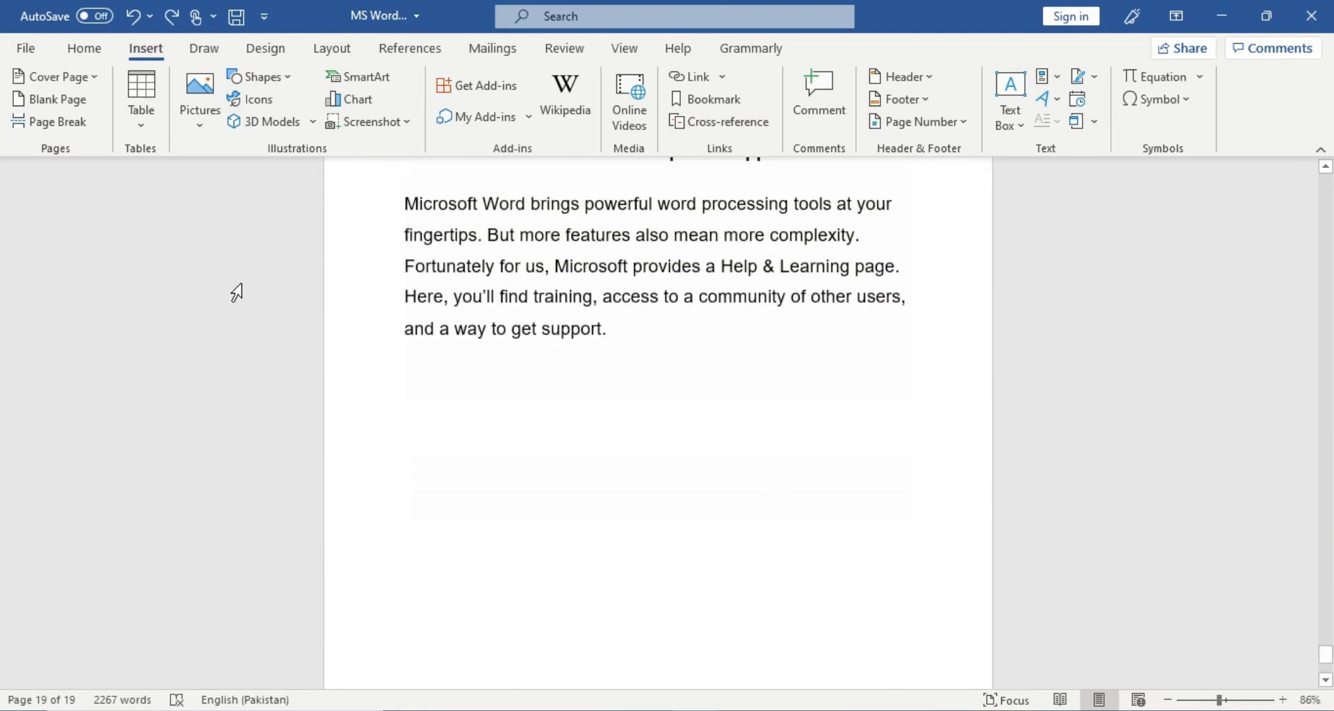
Insert the custom 'What Is Microsoft Word' cover page at the end of the document.
click(79, 79)
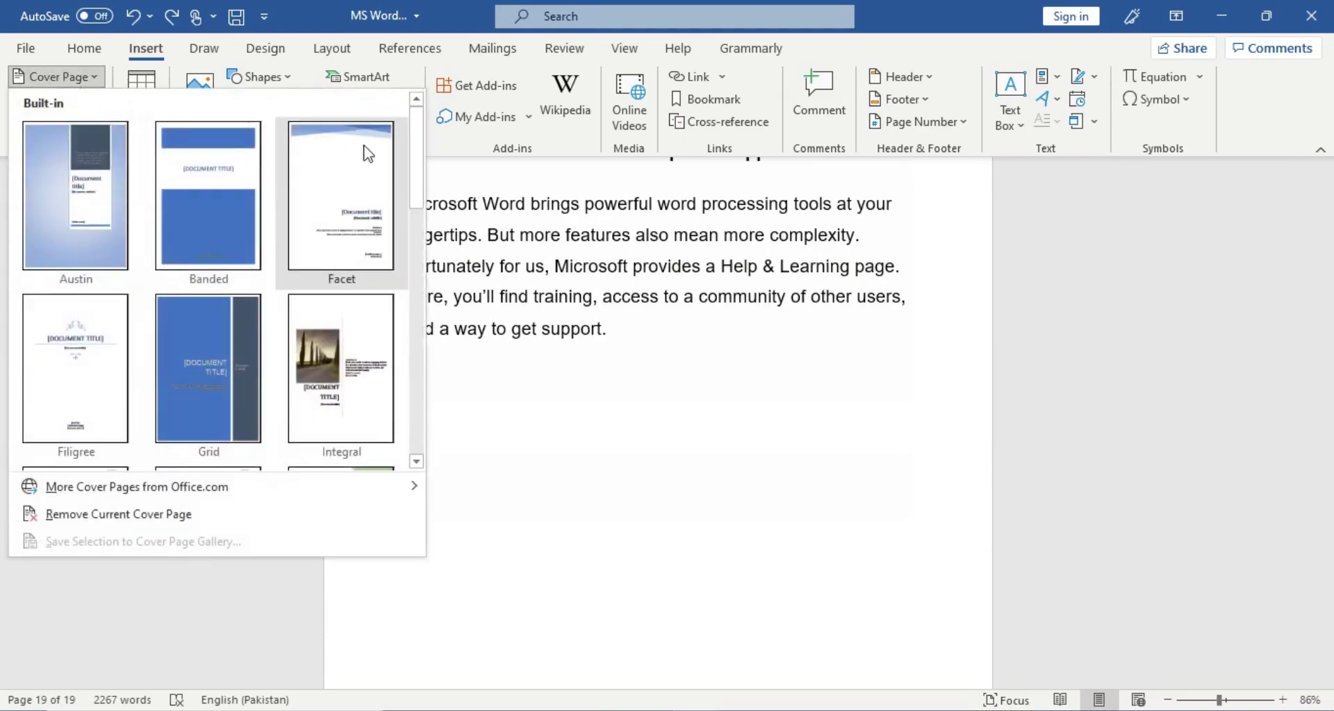
drag(418, 150, 414, 408)
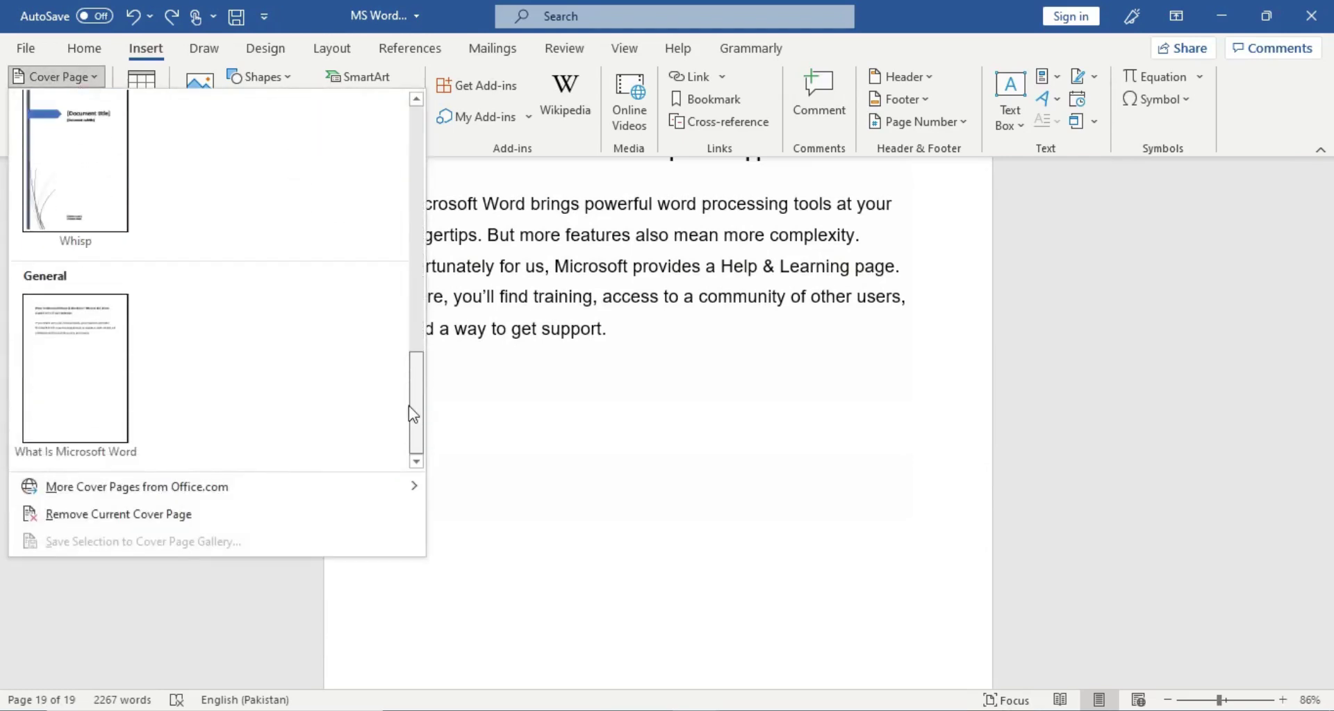
right_click(78, 339)
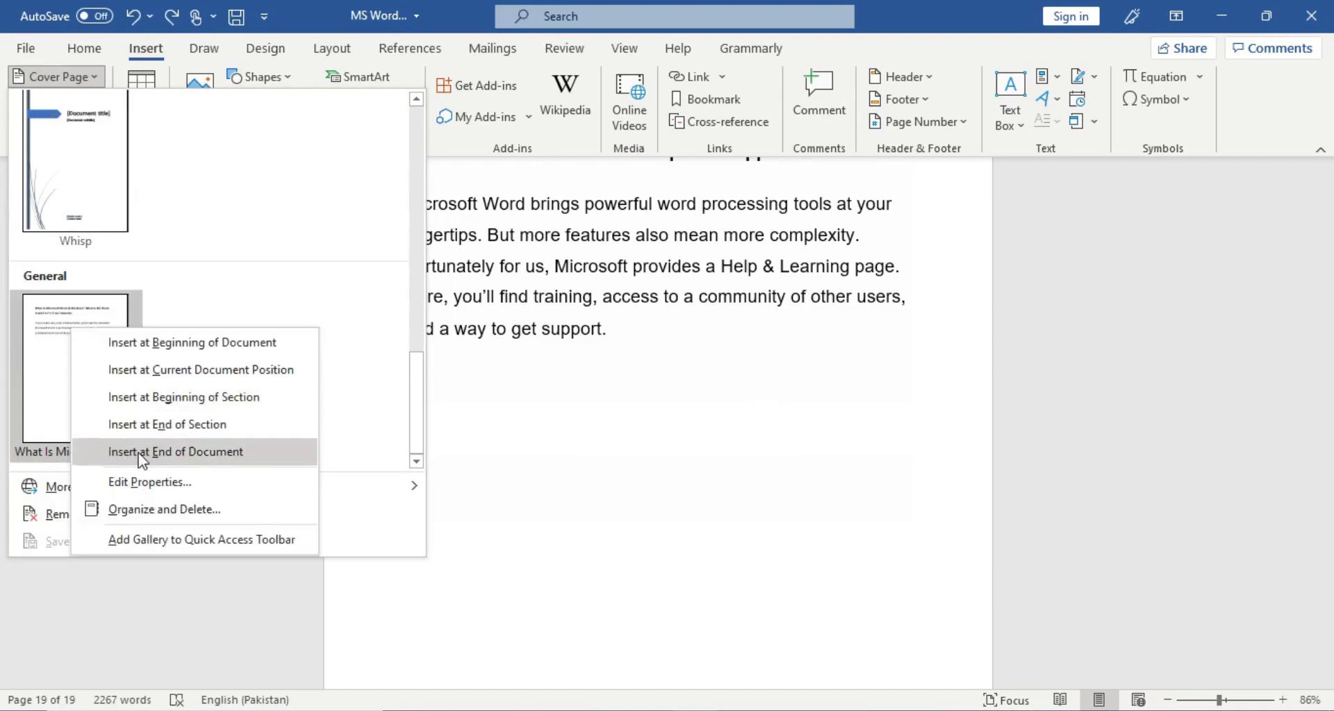
click(197, 462)
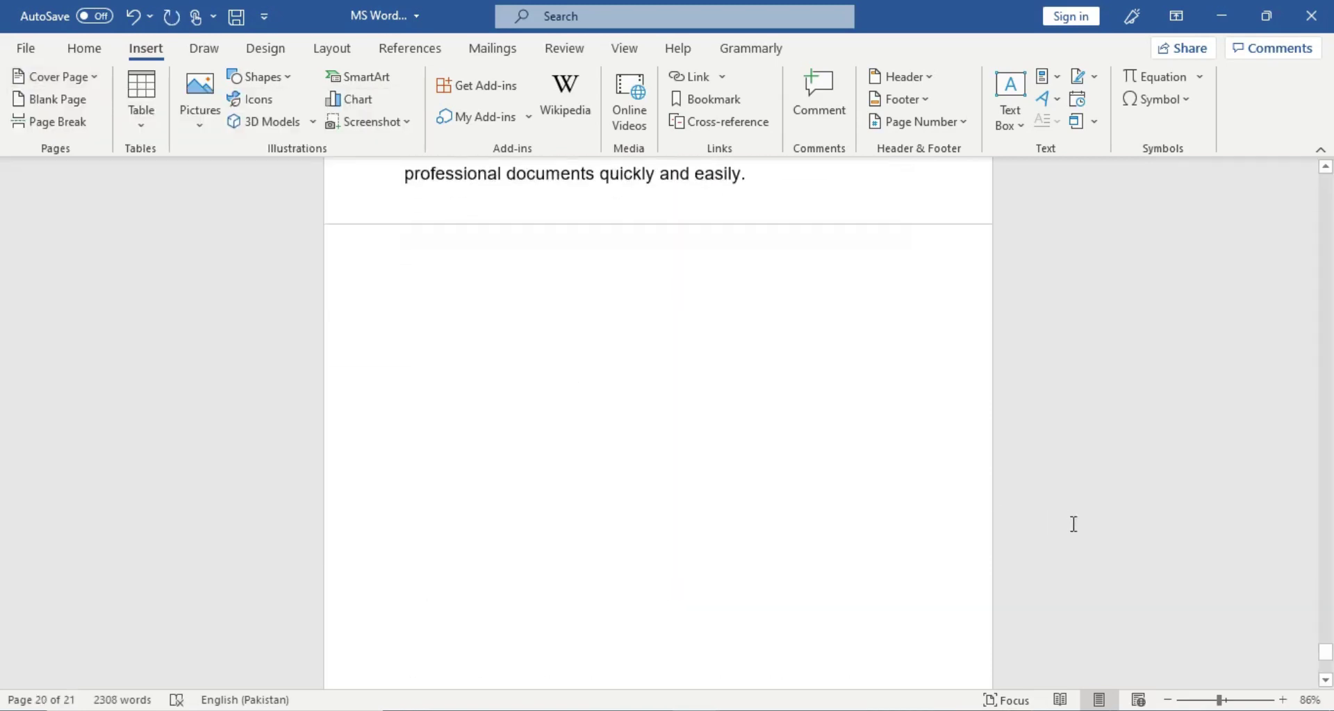
drag(1325, 653, 1326, 637)
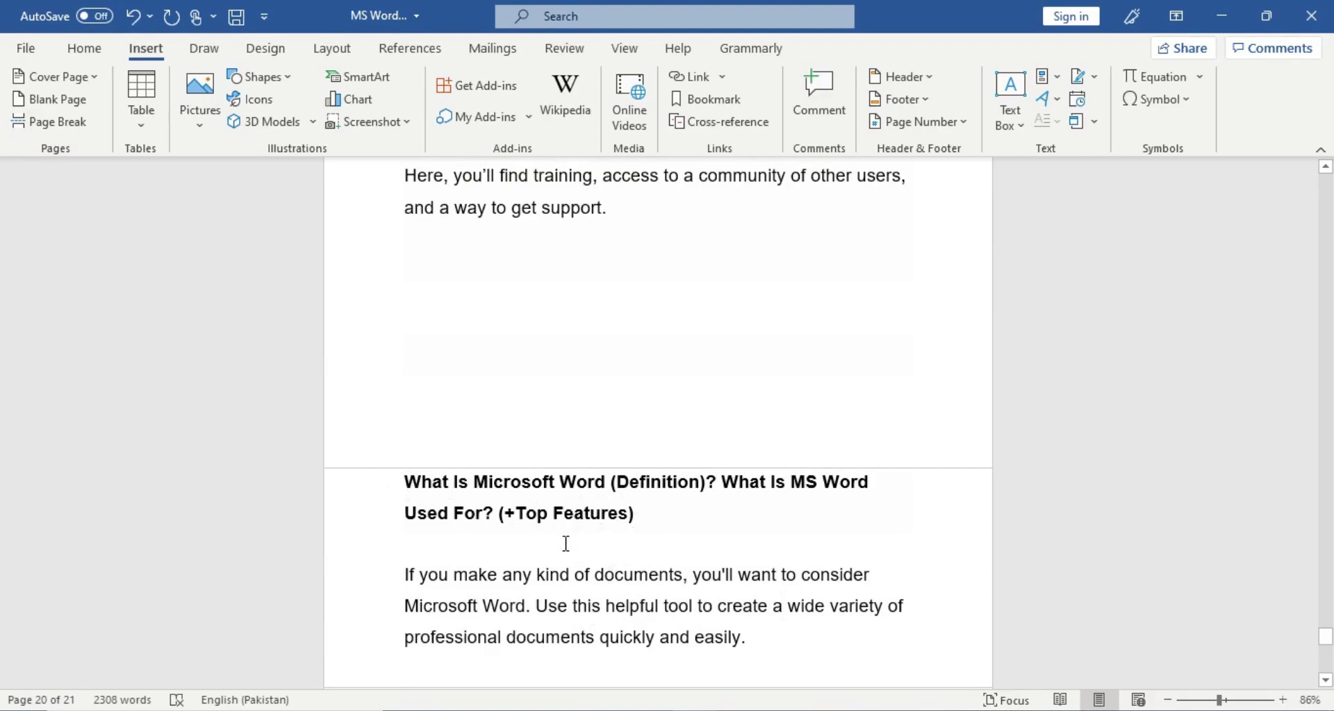
Add the Insight 2 cover page from Office.com to the start of the document.
click(64, 84)
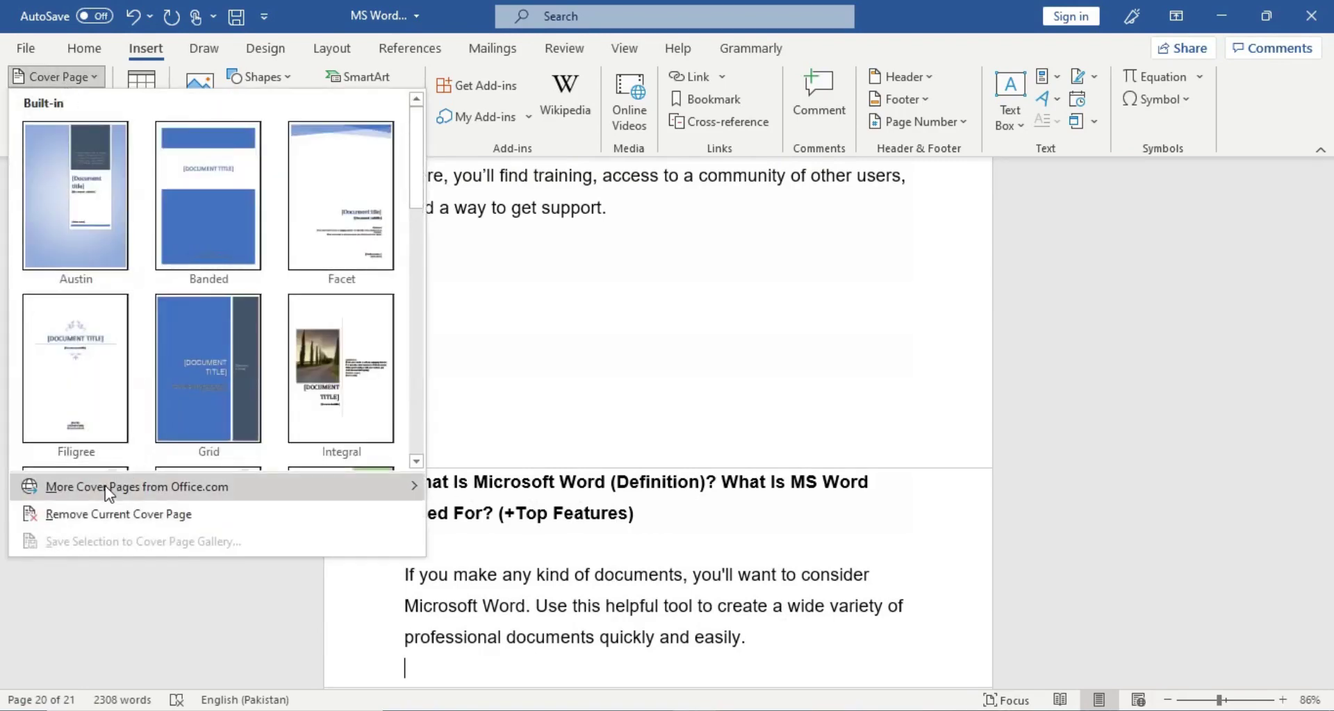
mouse_move(110, 491)
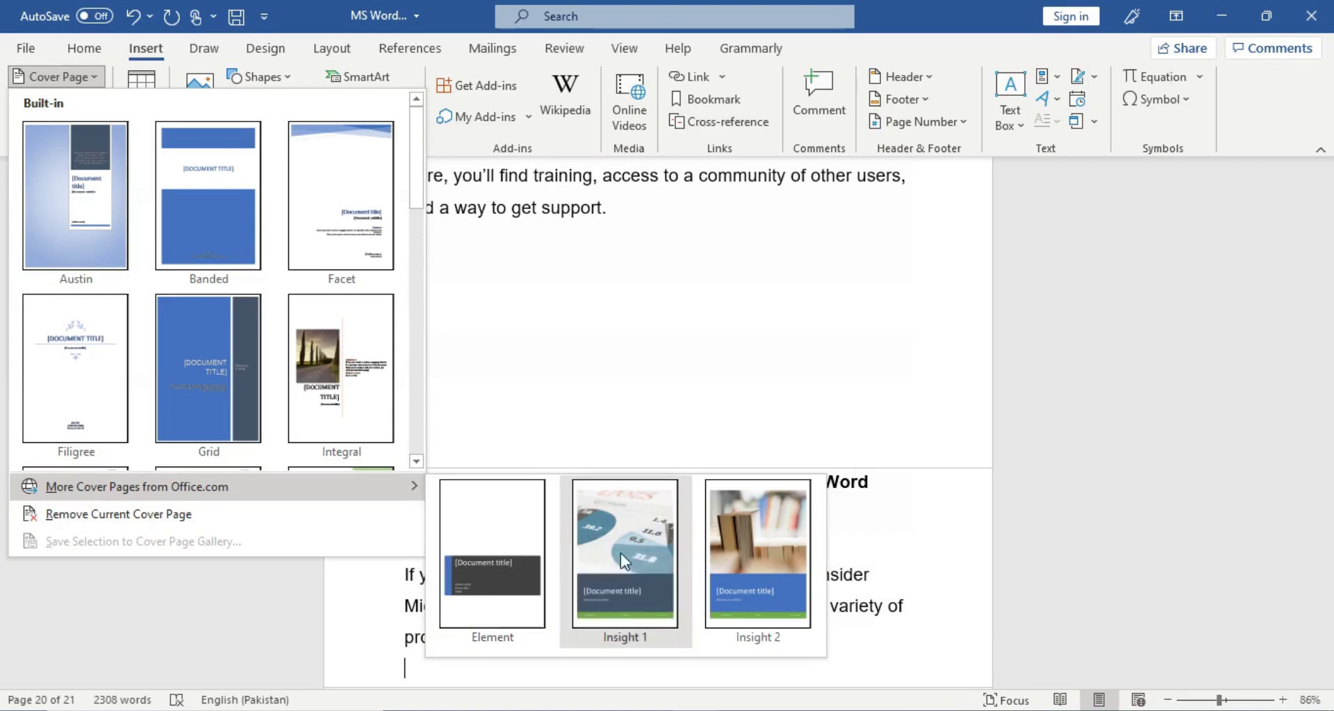
click(773, 542)
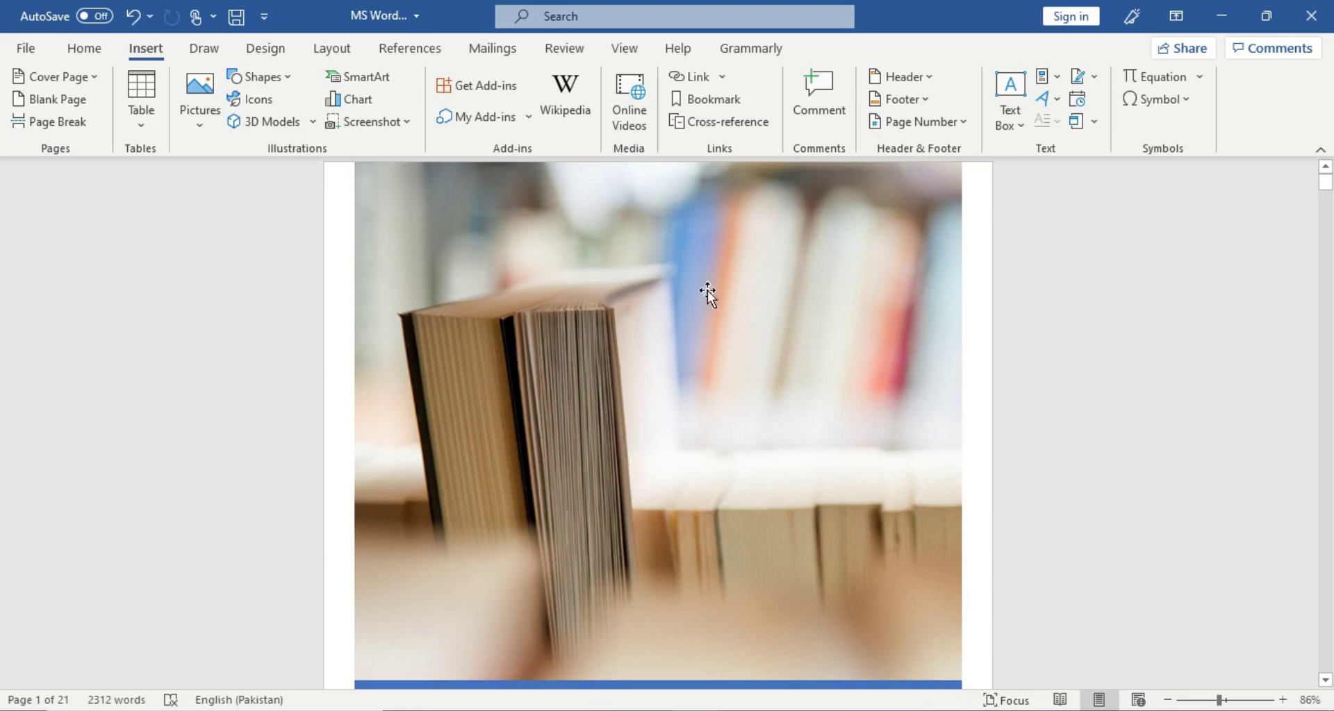
mouse_move(1331, 193)
mouse_down()
mouse_move(1331, 178)
mouse_move(1331, 223)
mouse_move(1331, 202)
mouse_up()
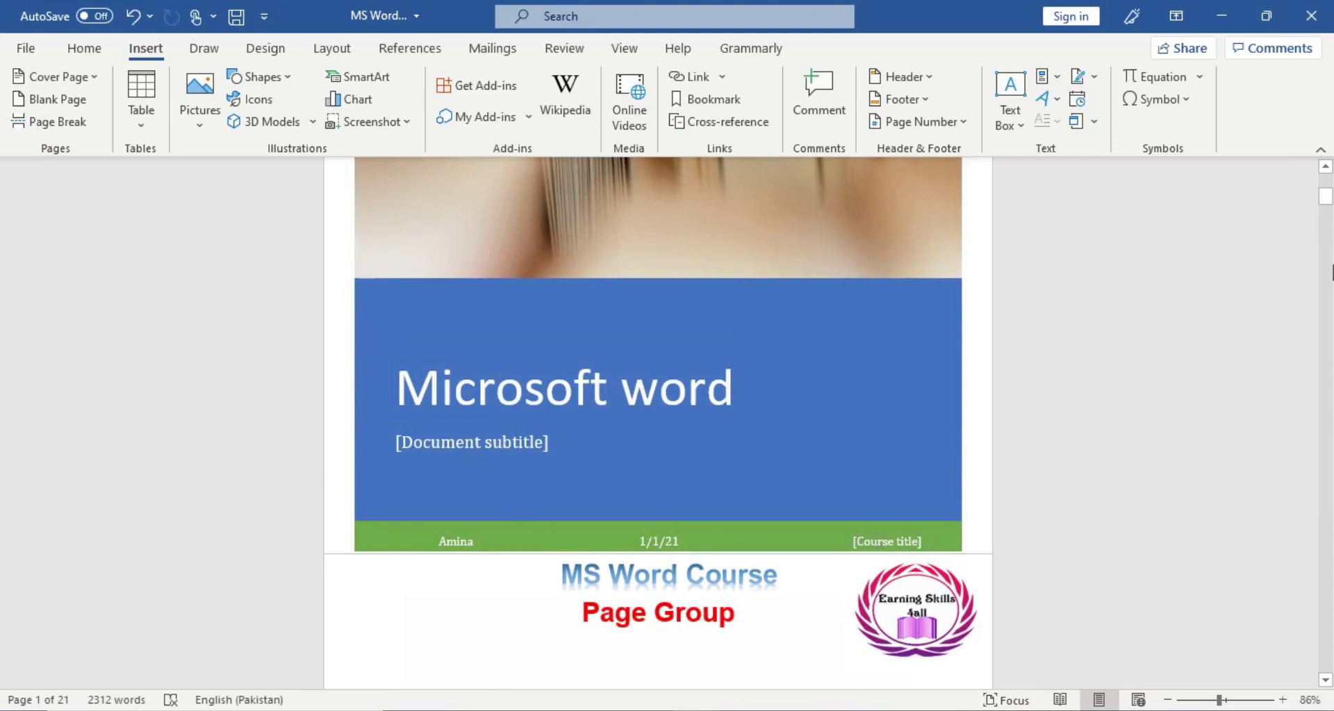
drag(1326, 196, 1322, 154)
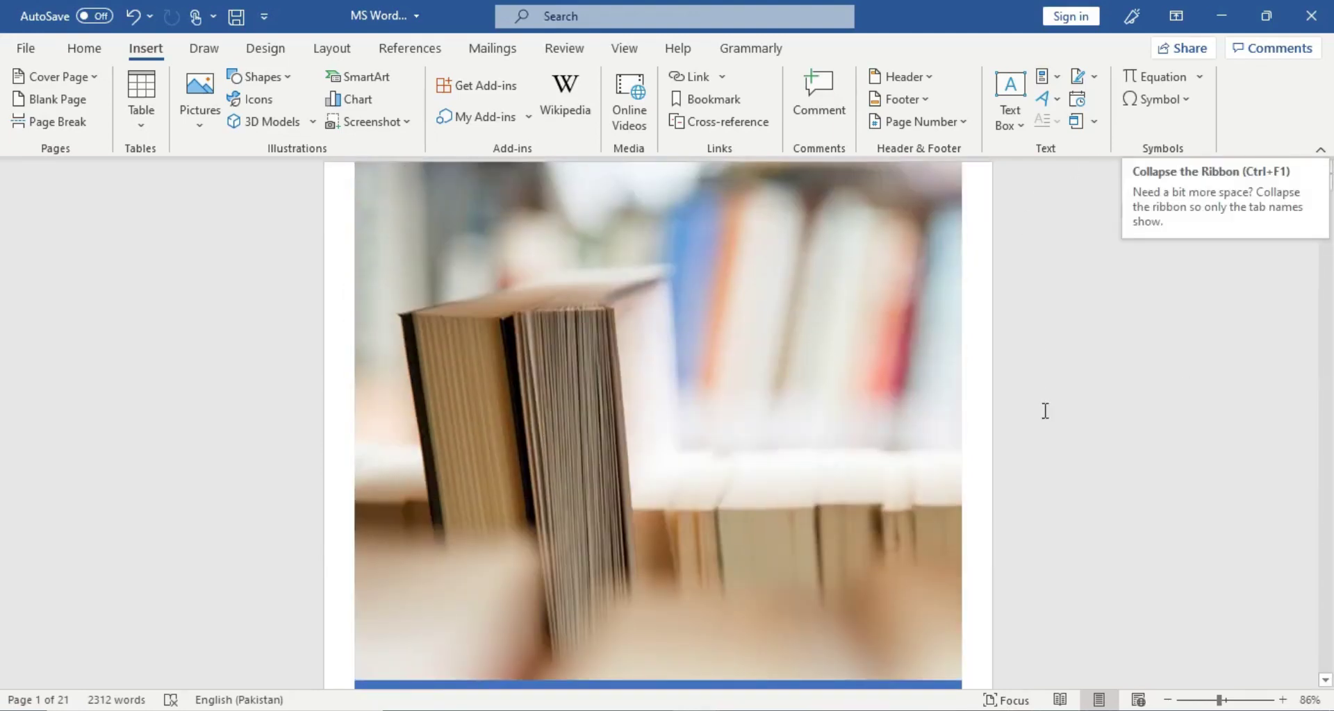
Remove the Insight 2 book-photo cover page so the document opens with MS Word Course heading.
click(783, 347)
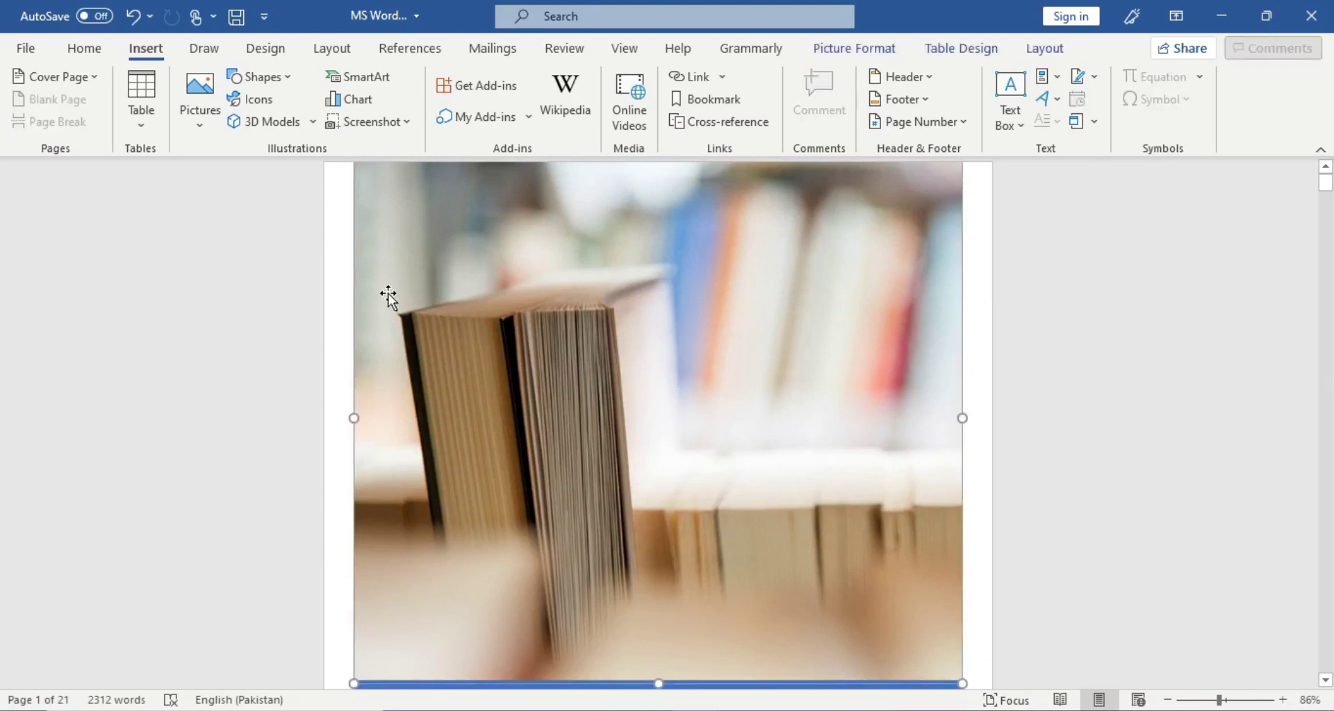
click(76, 89)
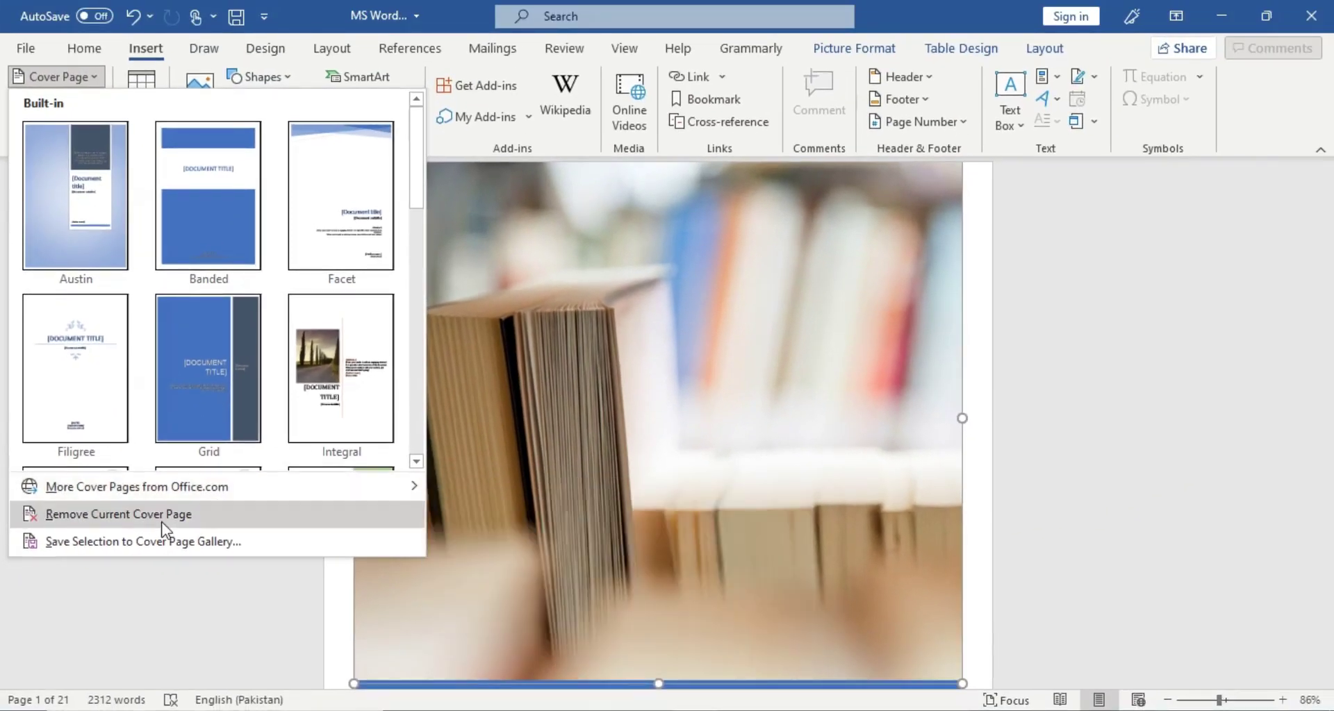
click(164, 528)
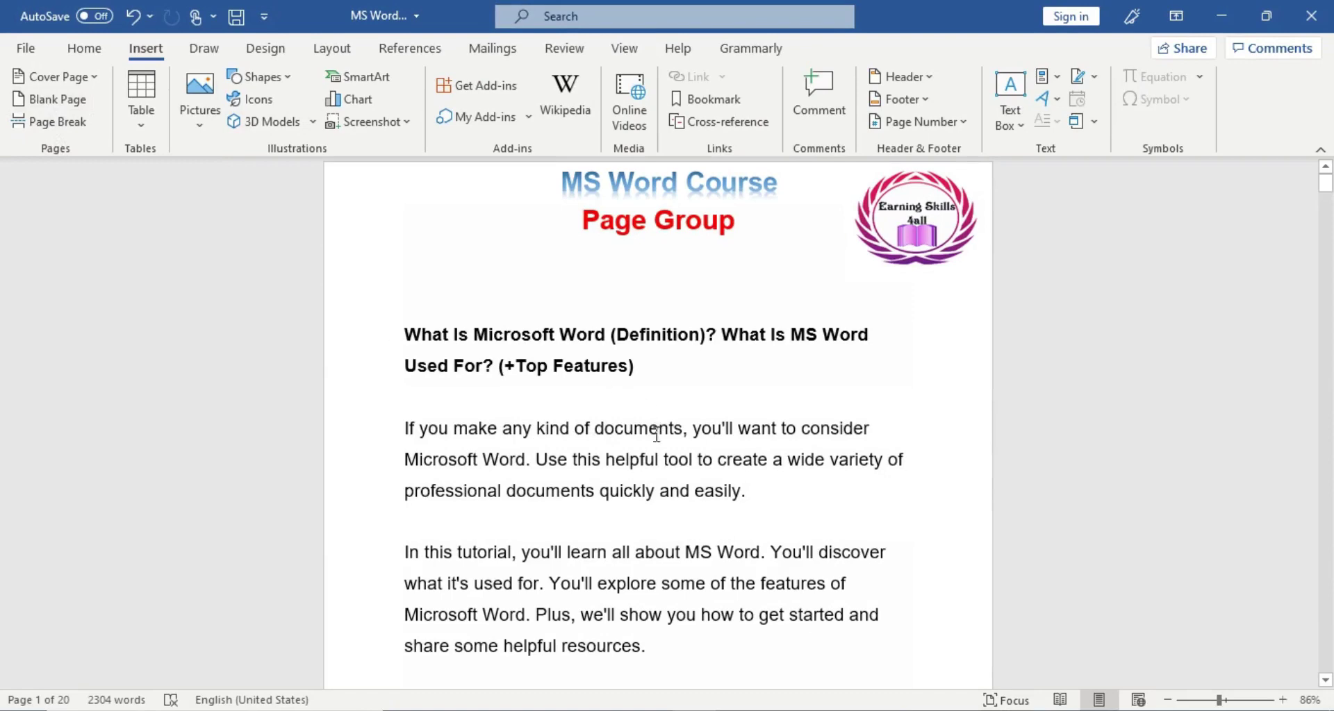
Show the white space between pages 1 and 2 and place the cursor before 'which is installed'.
drag(1325, 188, 1326, 215)
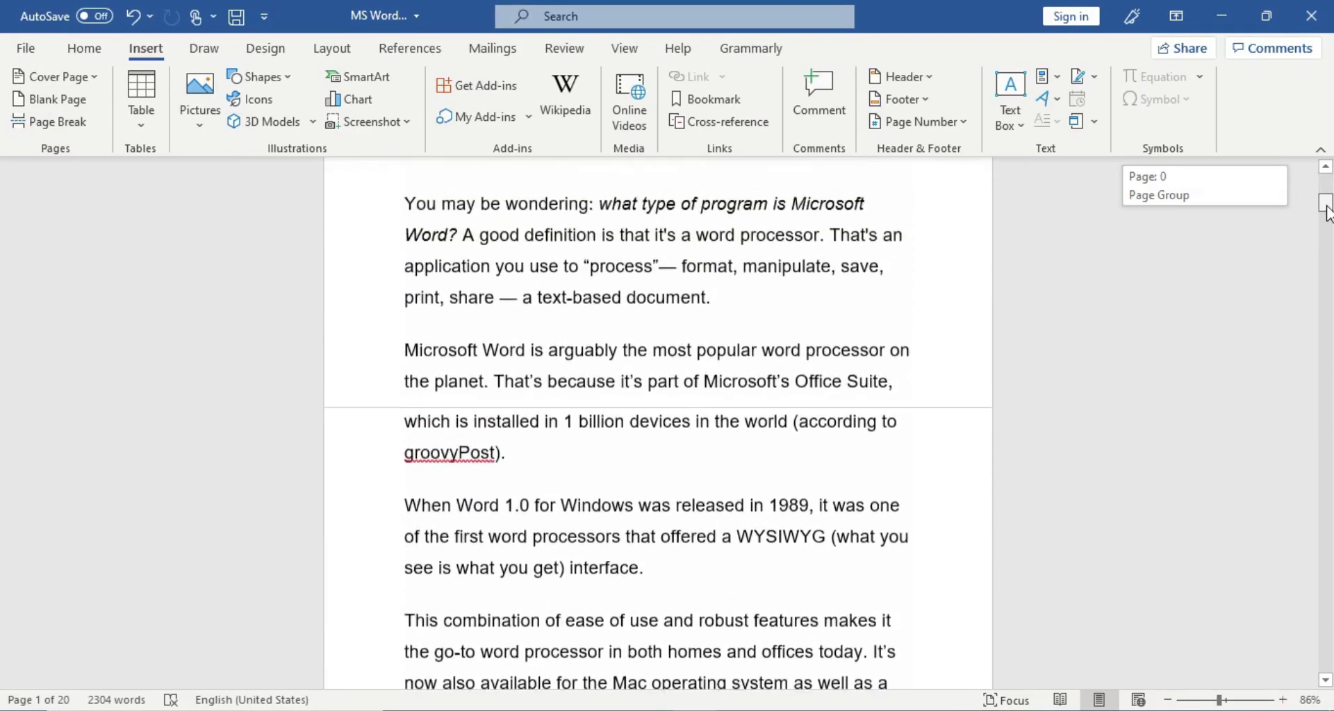
drag(1326, 215, 1327, 208)
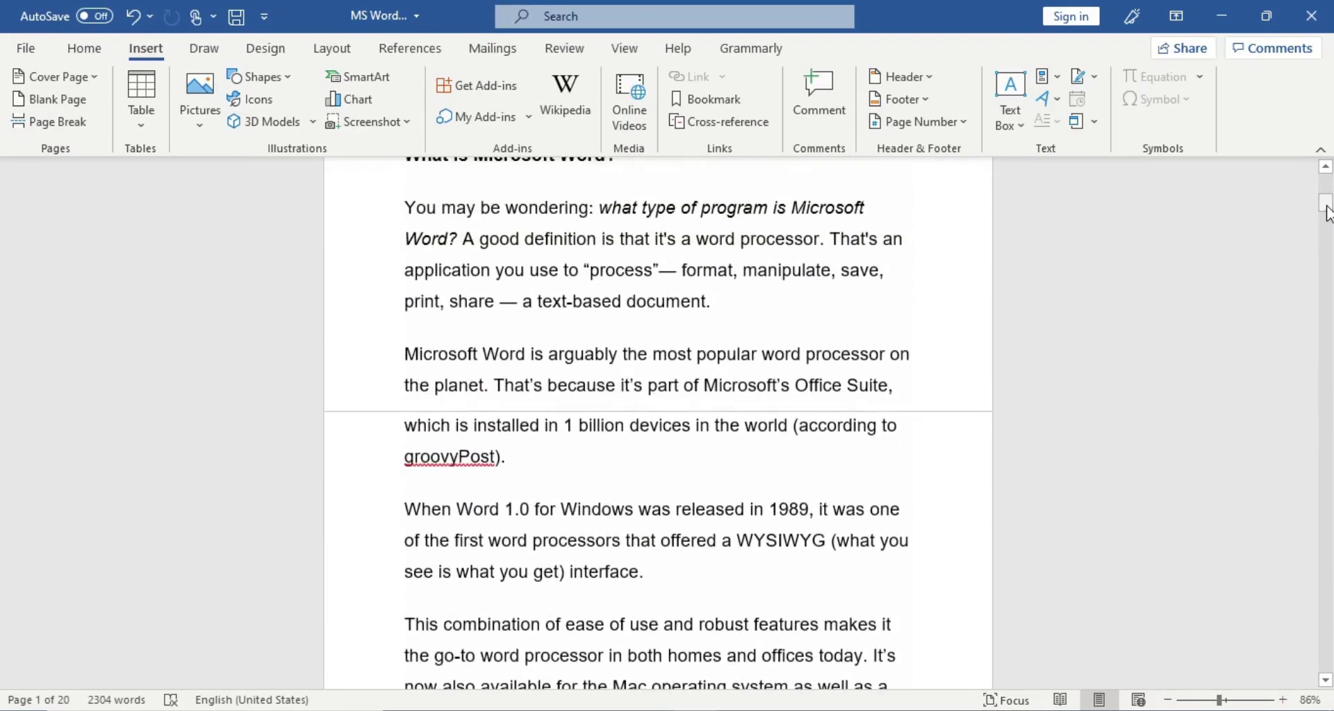
double_click(844, 411)
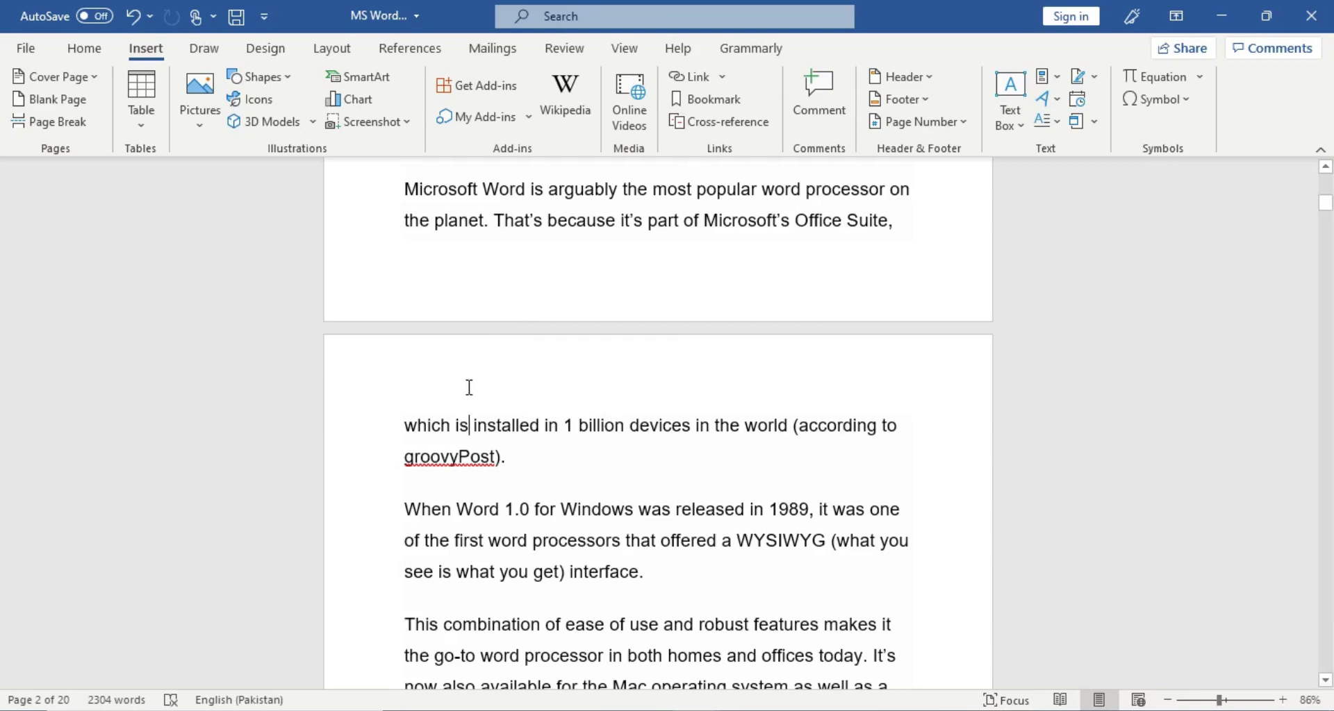
click(409, 402)
click(429, 425)
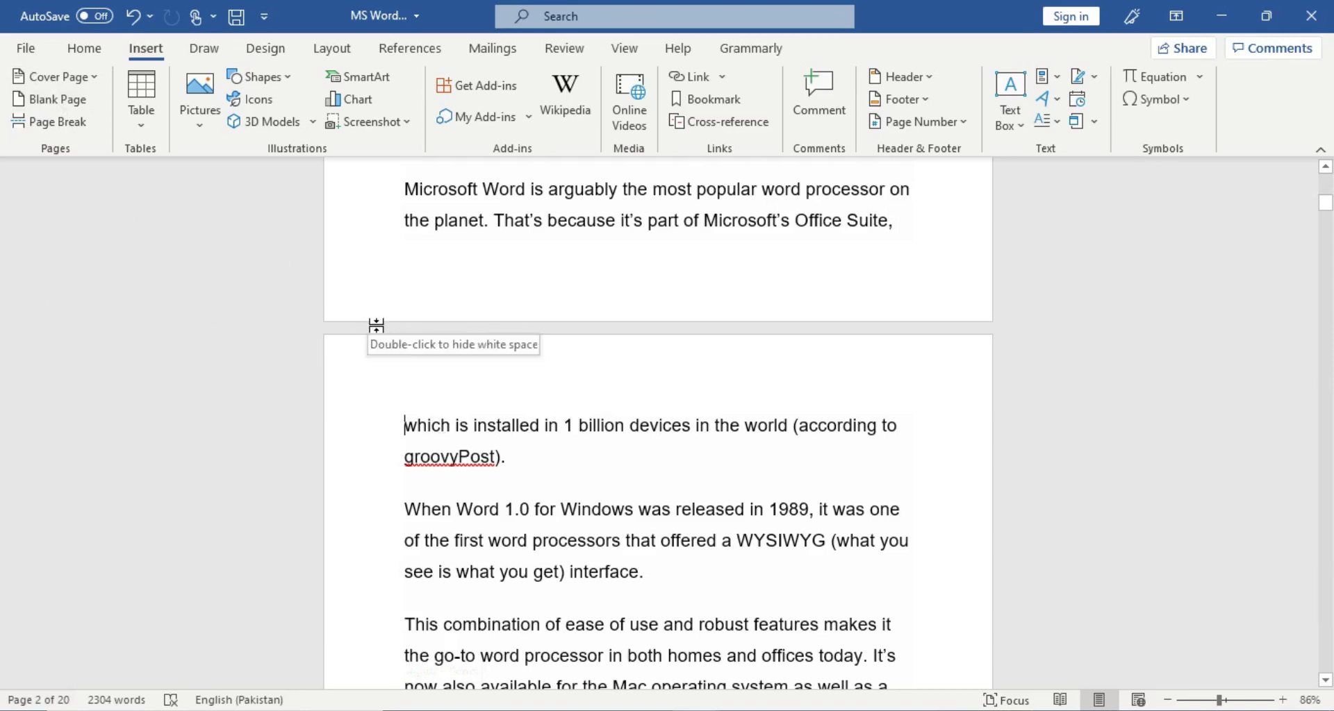
Insert a blank page before the 'which is installed in 1 billion devices' paragraph.
click(67, 102)
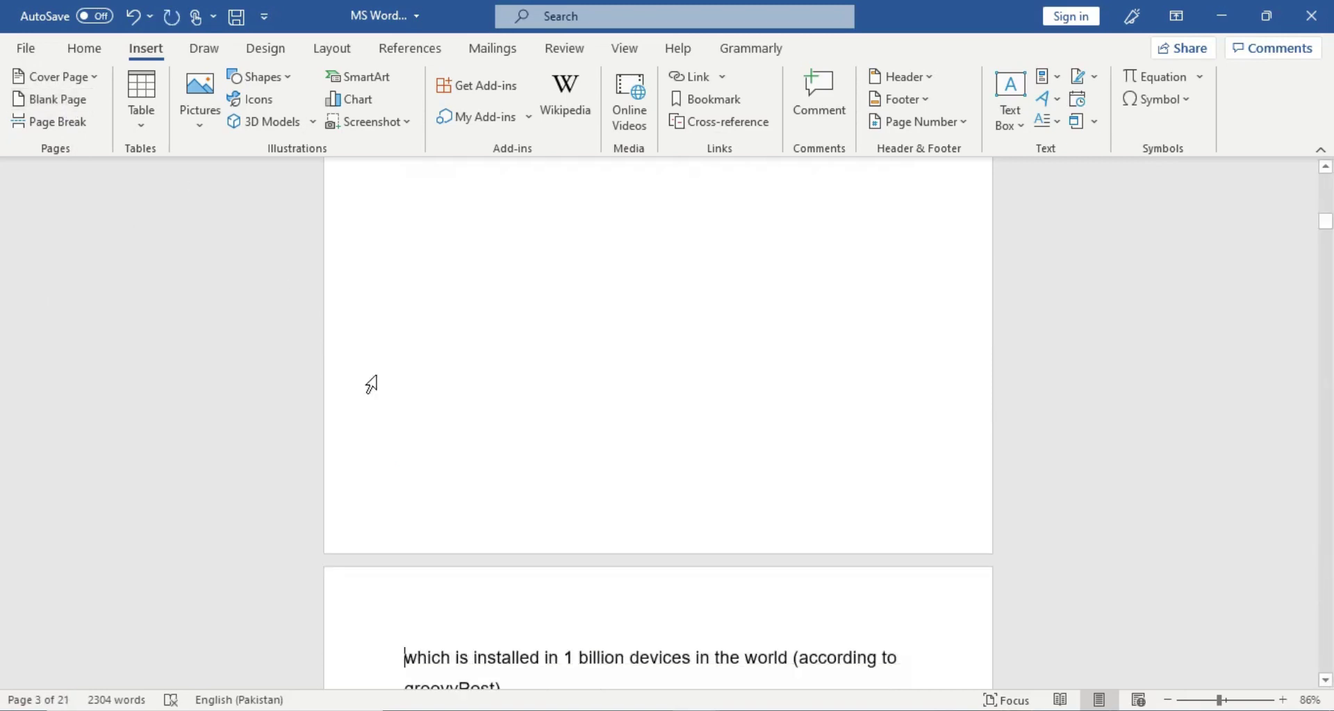
drag(1325, 221, 1327, 237)
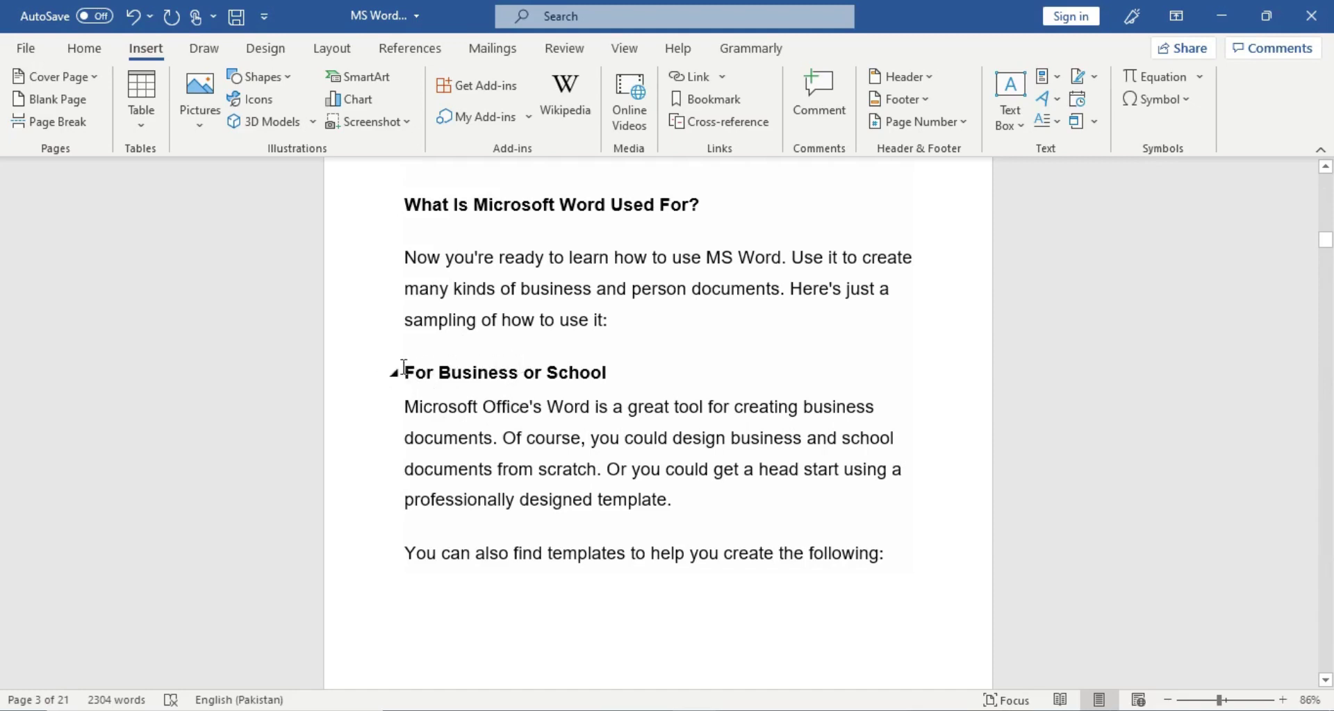
Insert a page break so 'For Business or School' starts at the top of page 4.
click(55, 131)
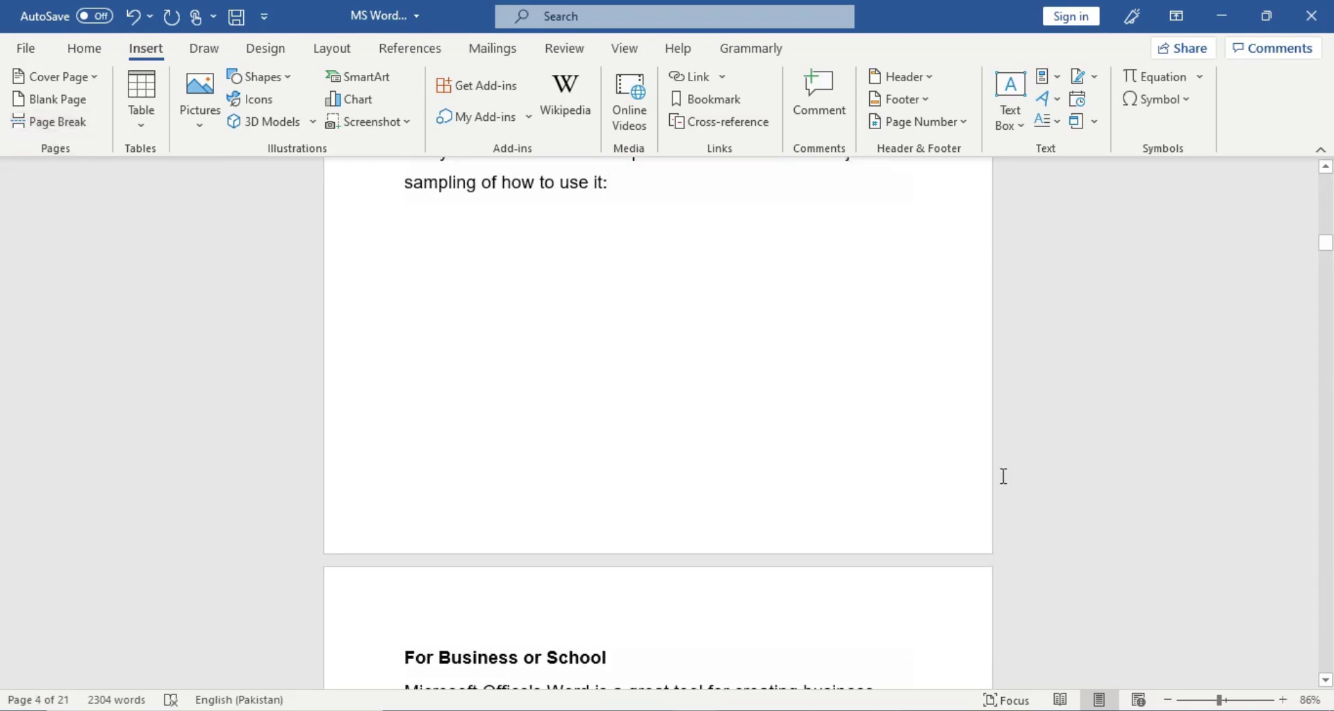
drag(1327, 243, 1327, 239)
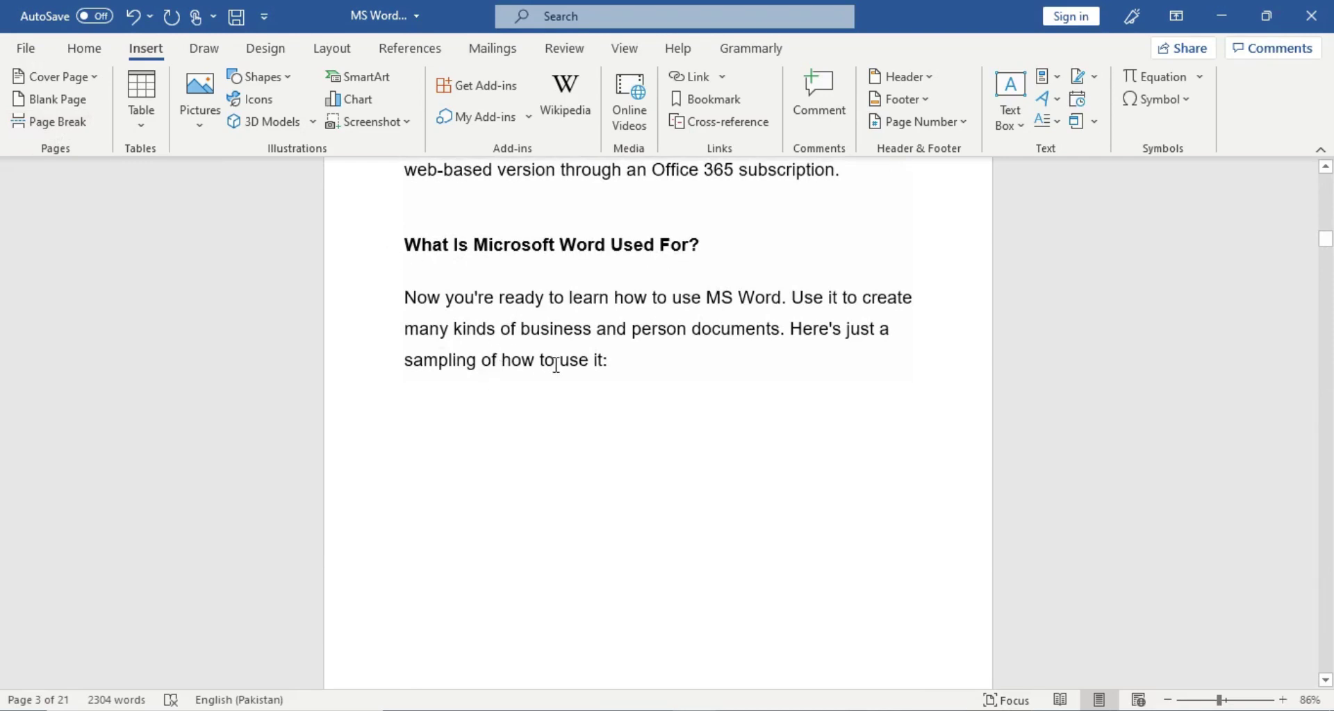
drag(1325, 239, 1326, 263)
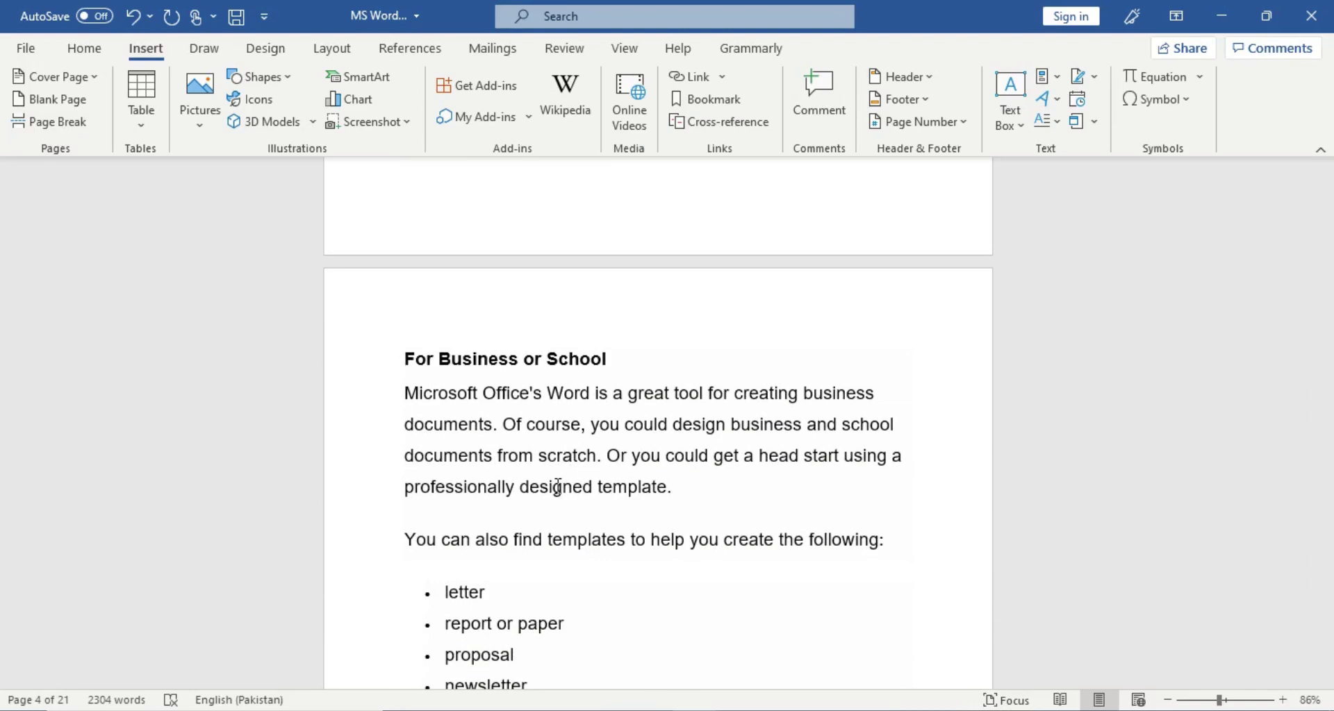
drag(1325, 255, 1325, 276)
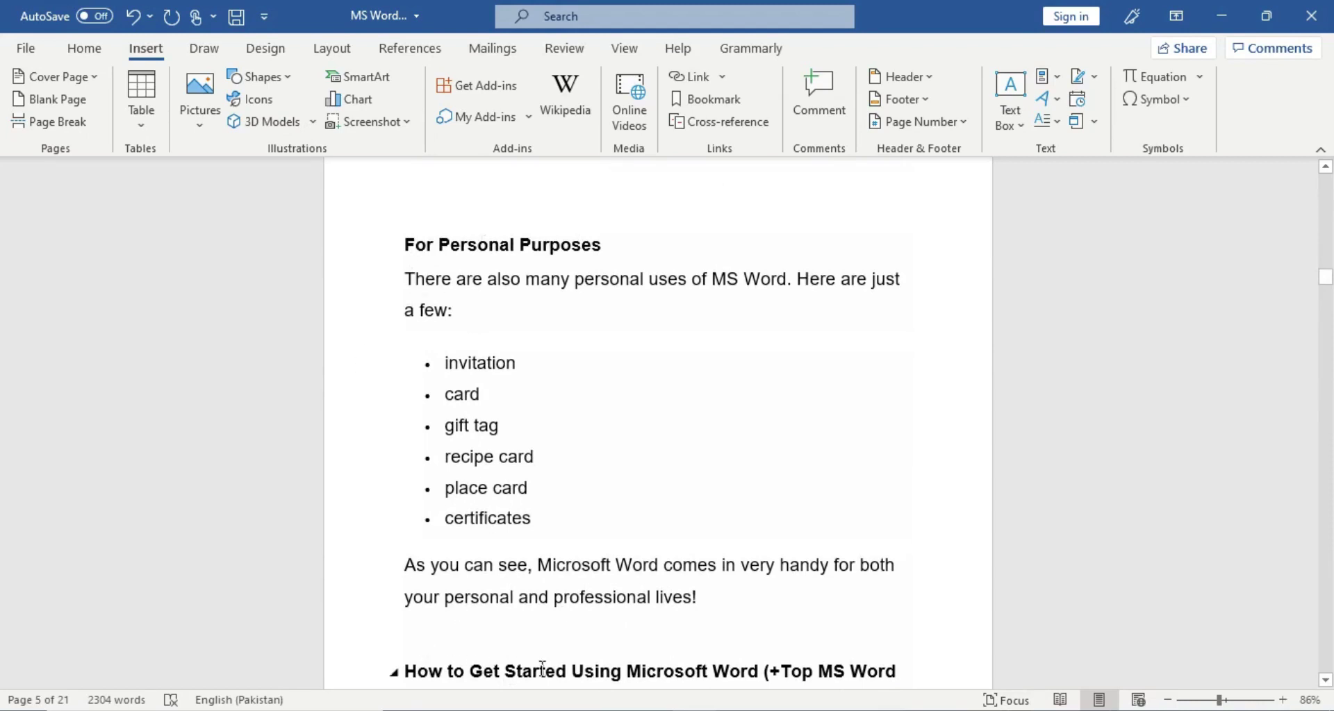
Insert a page break before the 'How to Get Started Using Microsoft Word' heading.
scroll(407, 589, down, 1)
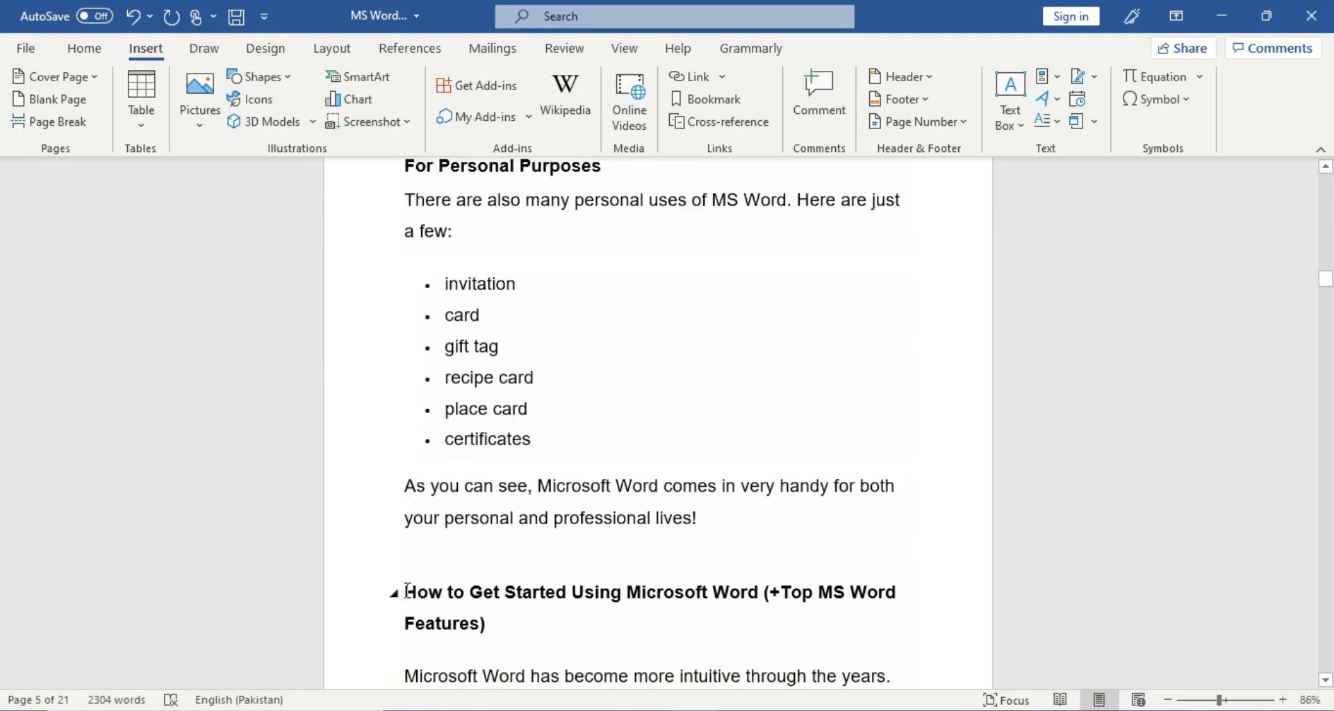
click(52, 127)
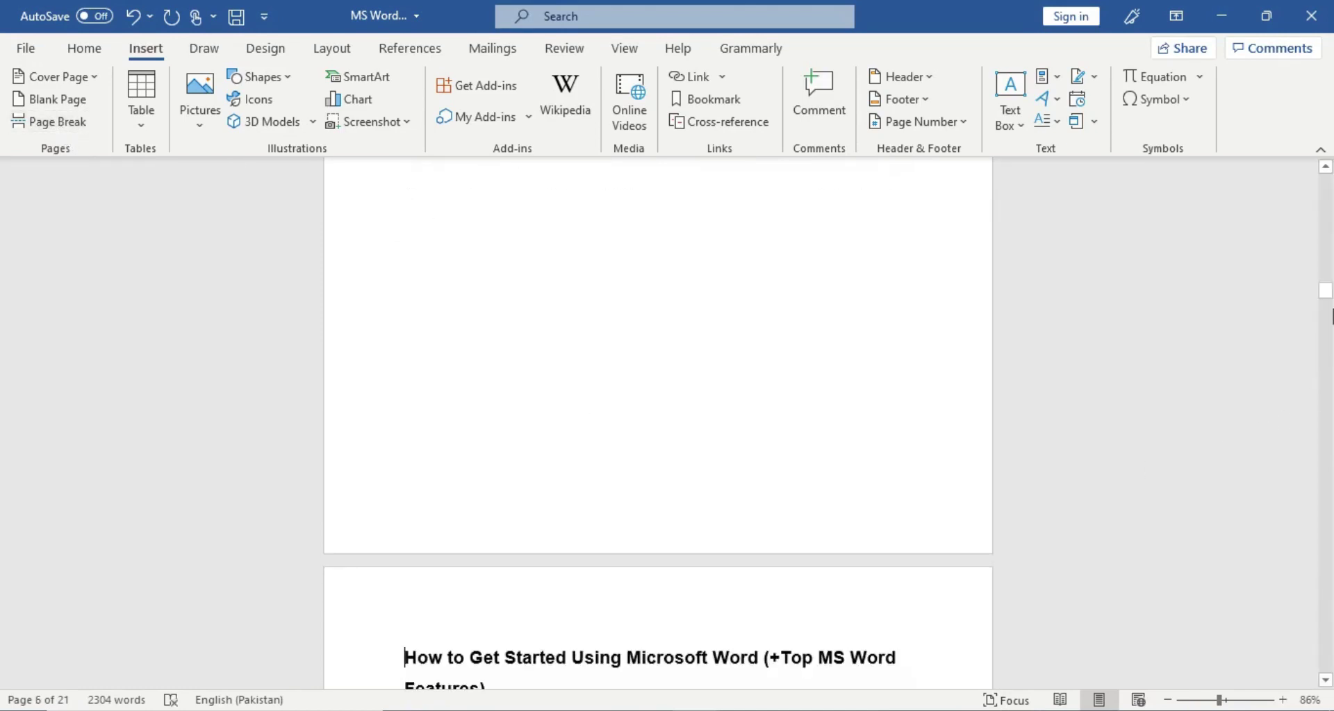
drag(1324, 301, 1324, 291)
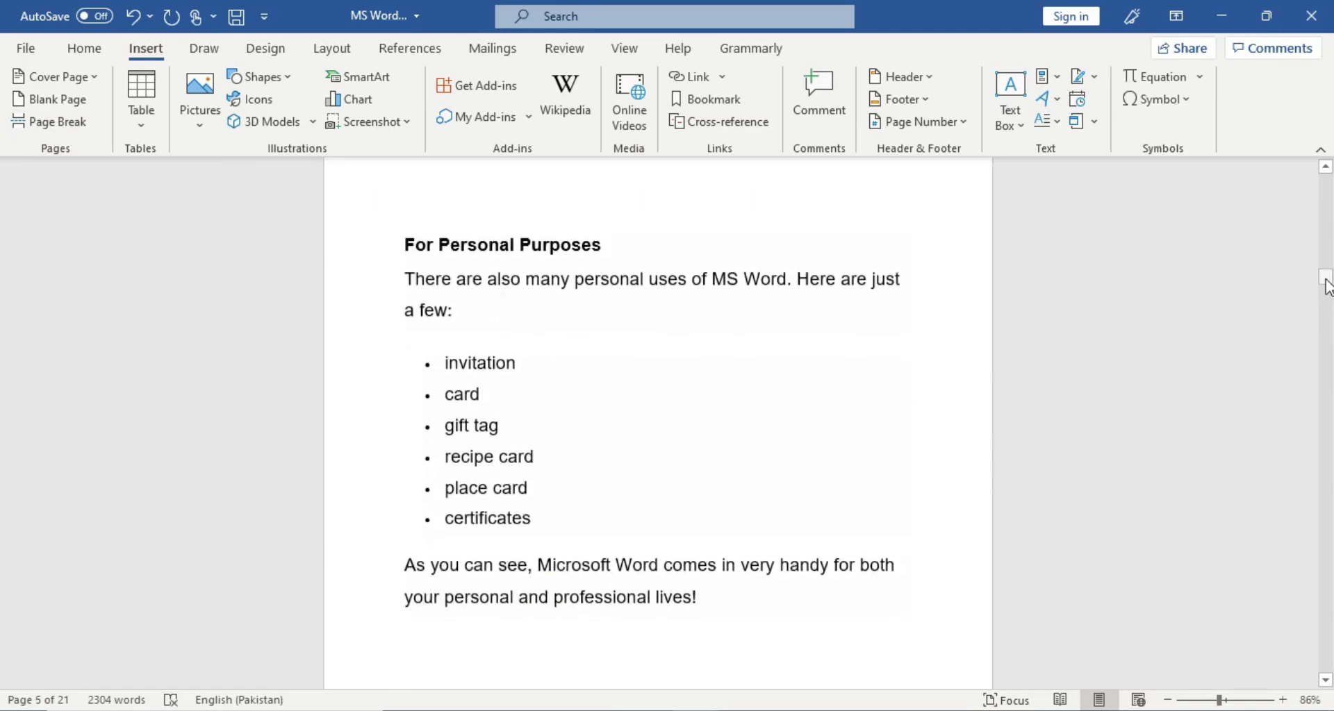
drag(1325, 277, 1327, 315)
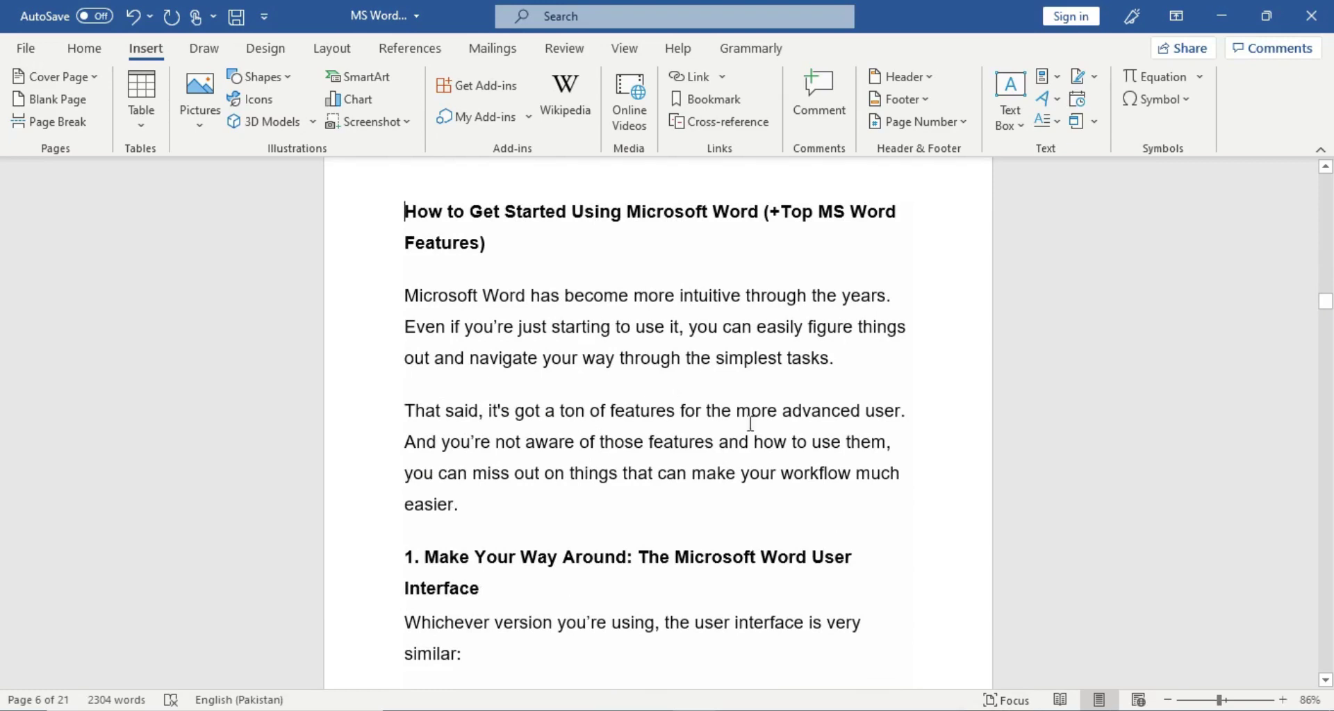
drag(1328, 311, 1328, 305)
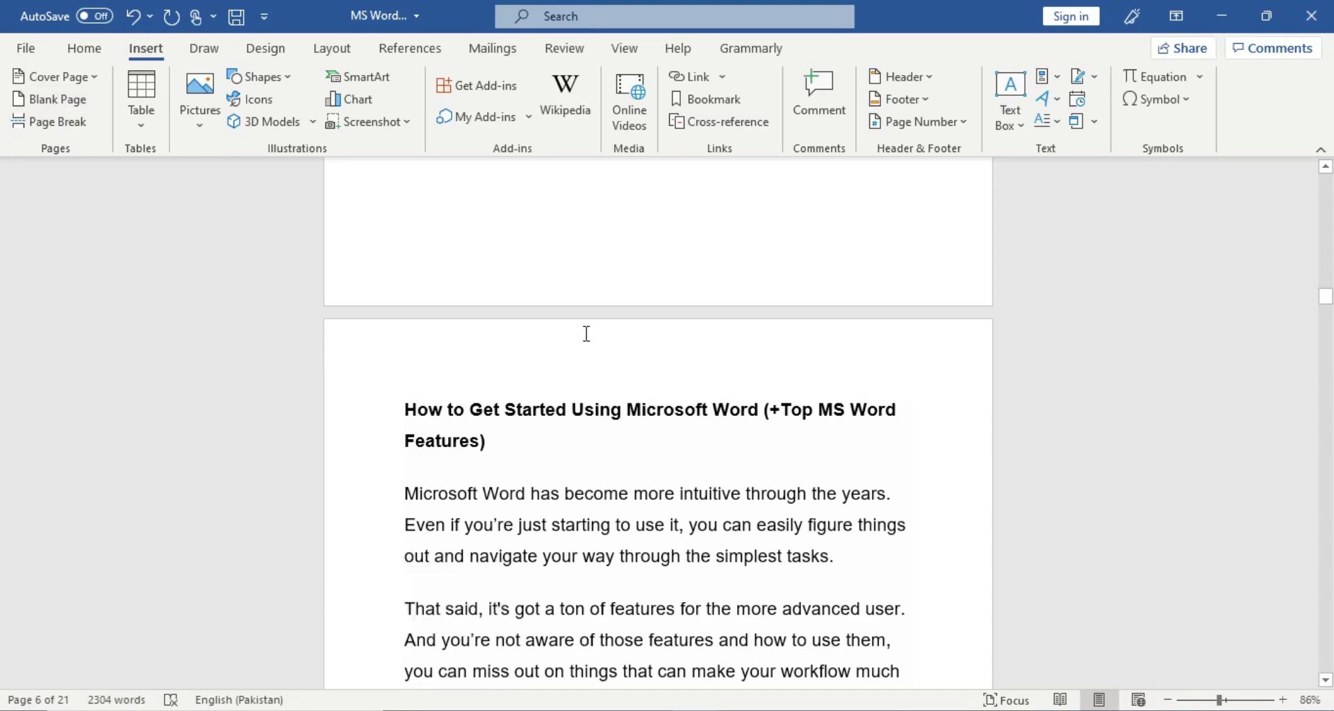
drag(1325, 297, 1329, 154)
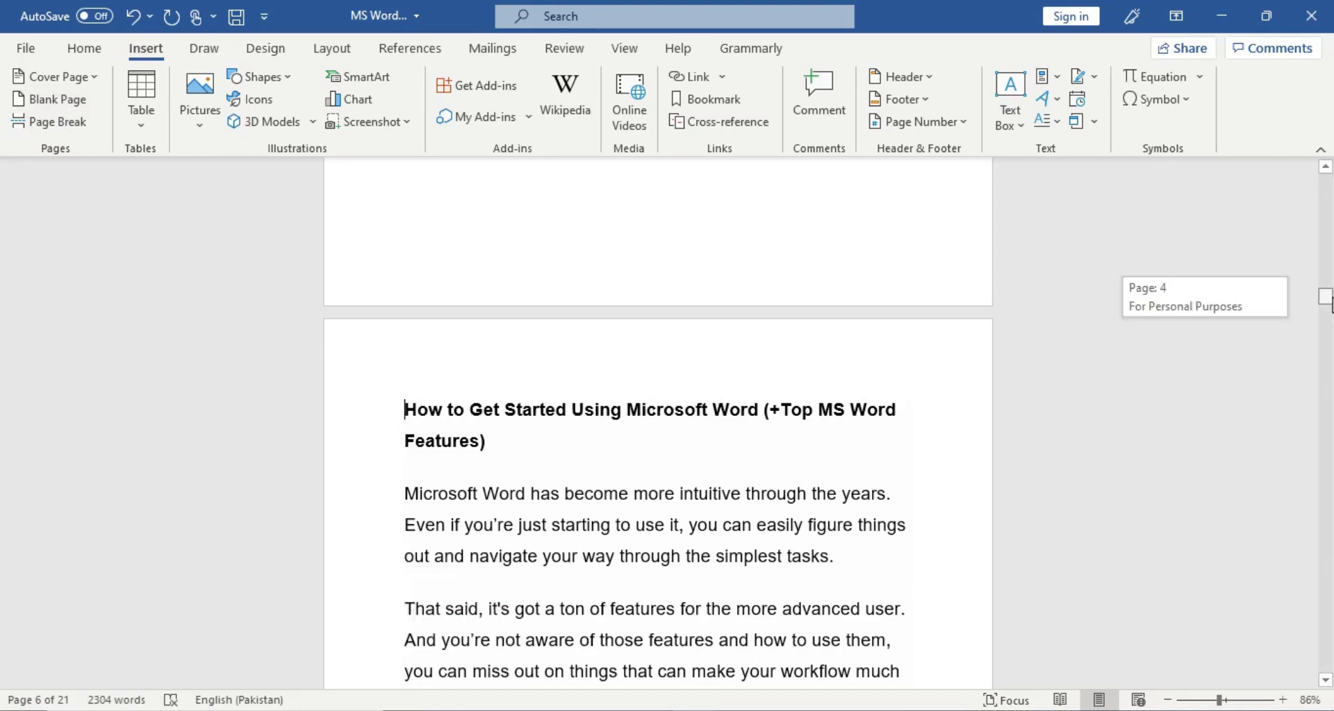